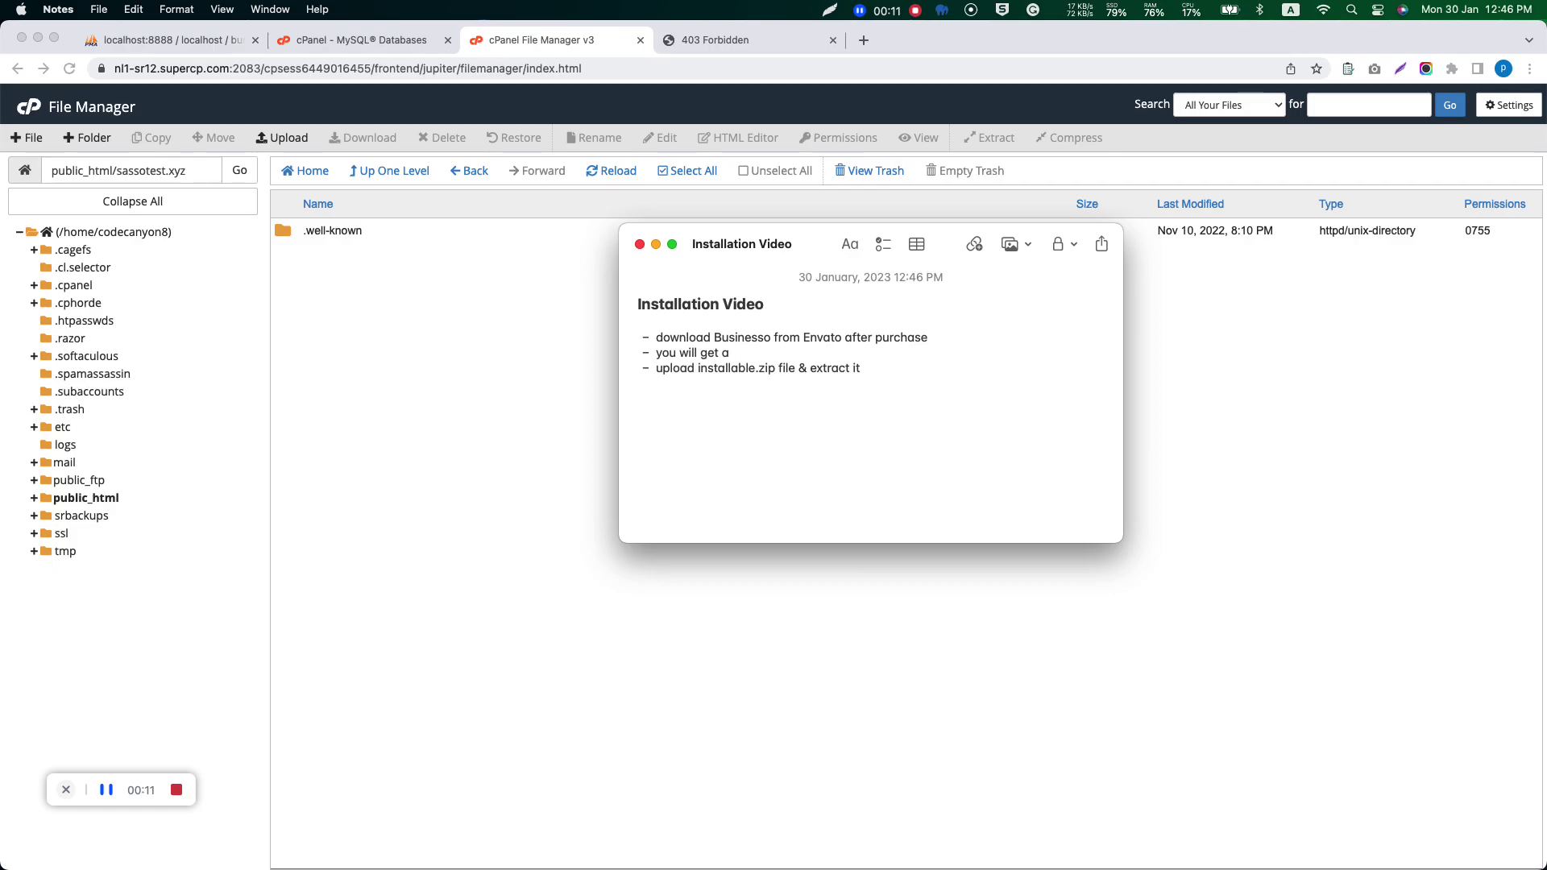
# Complete the unfinished bullet in the Installation Video note to read "you will get installable.zip" and return to the file manager.
pyautogui.write('insta')
pyautogui.doubleClick(738, 367)
pyautogui.click(866, 374)
pyautogui.moveTo(888, 372); pyautogui.dragTo(700, 368)
pyautogui.click(655, 406)
pyautogui.press('super+w')
pyautogui.click(431, 418)
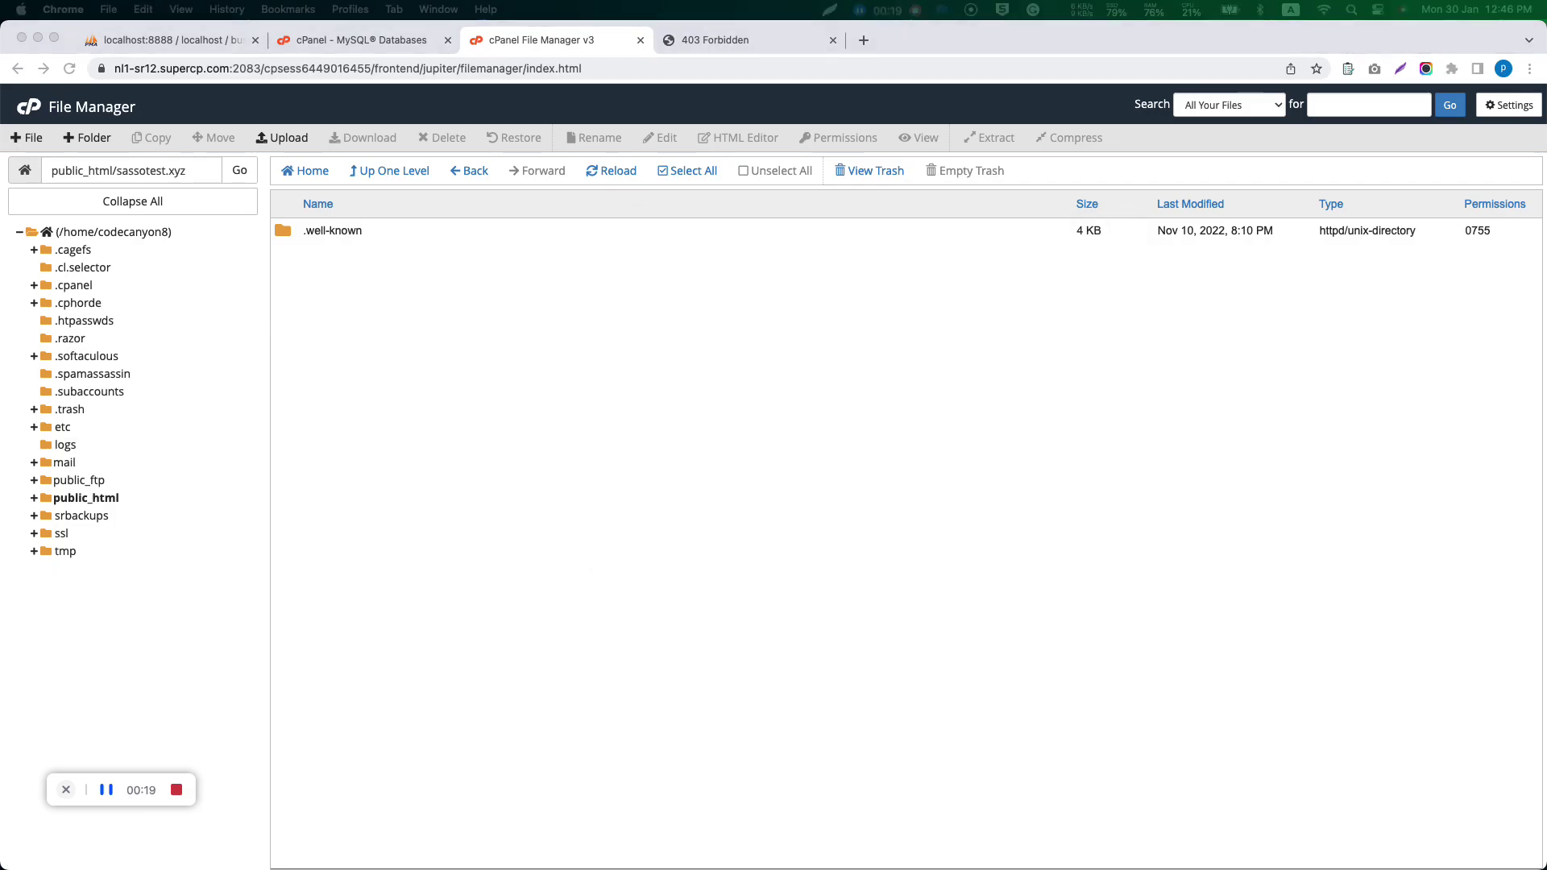
# Upload installable.zip to the public_html/sassotest.xyz folder and refresh that folder's listing.
pyautogui.click(286, 138)
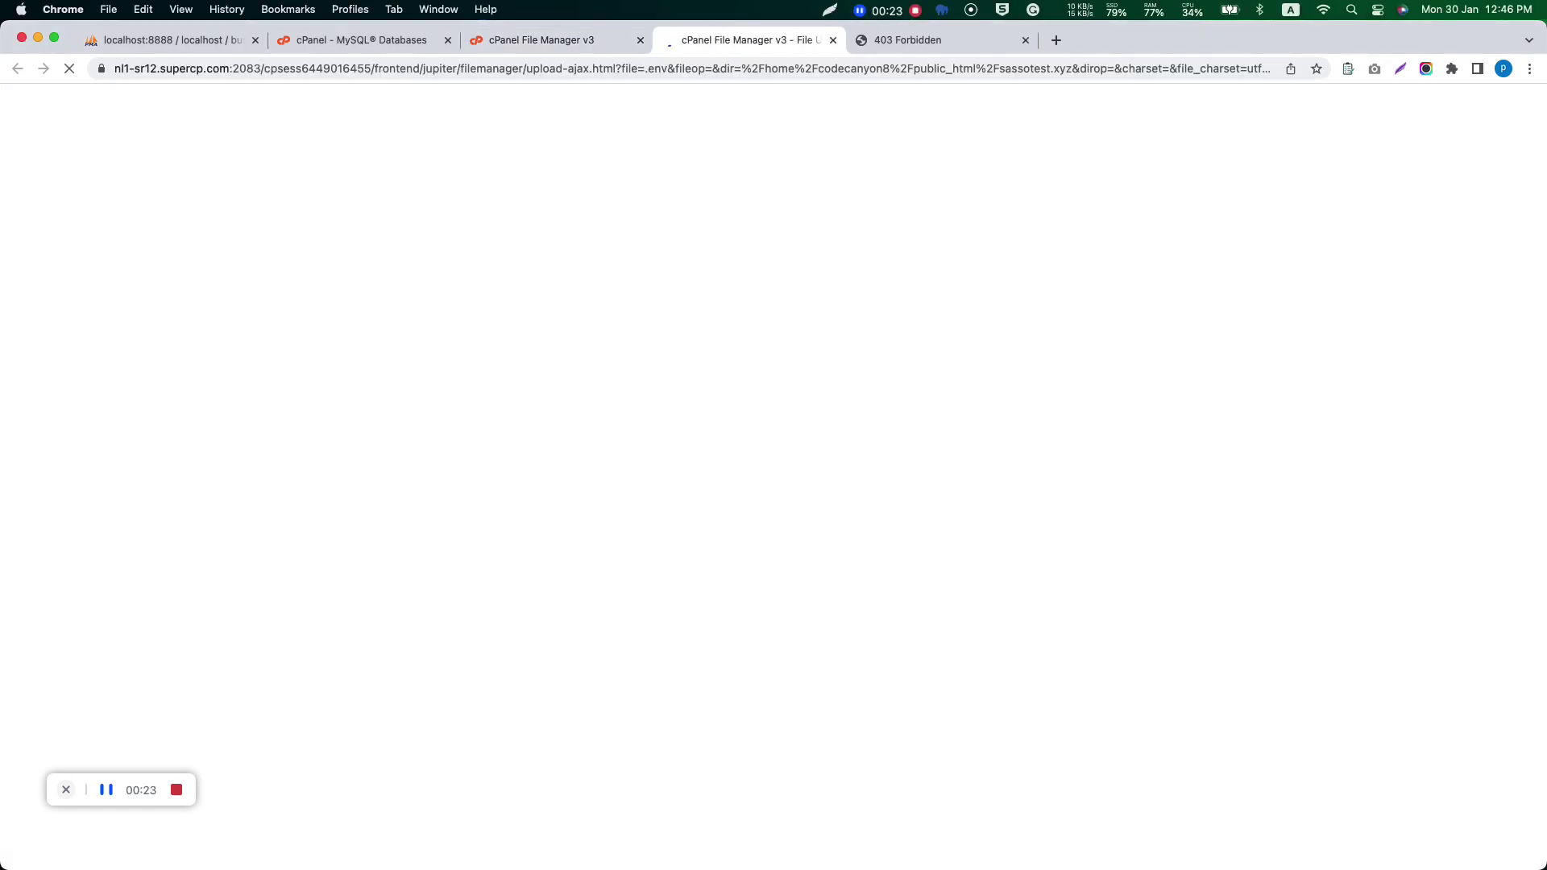
pyautogui.moveTo(403, 338); pyautogui.dragTo(457, 281)
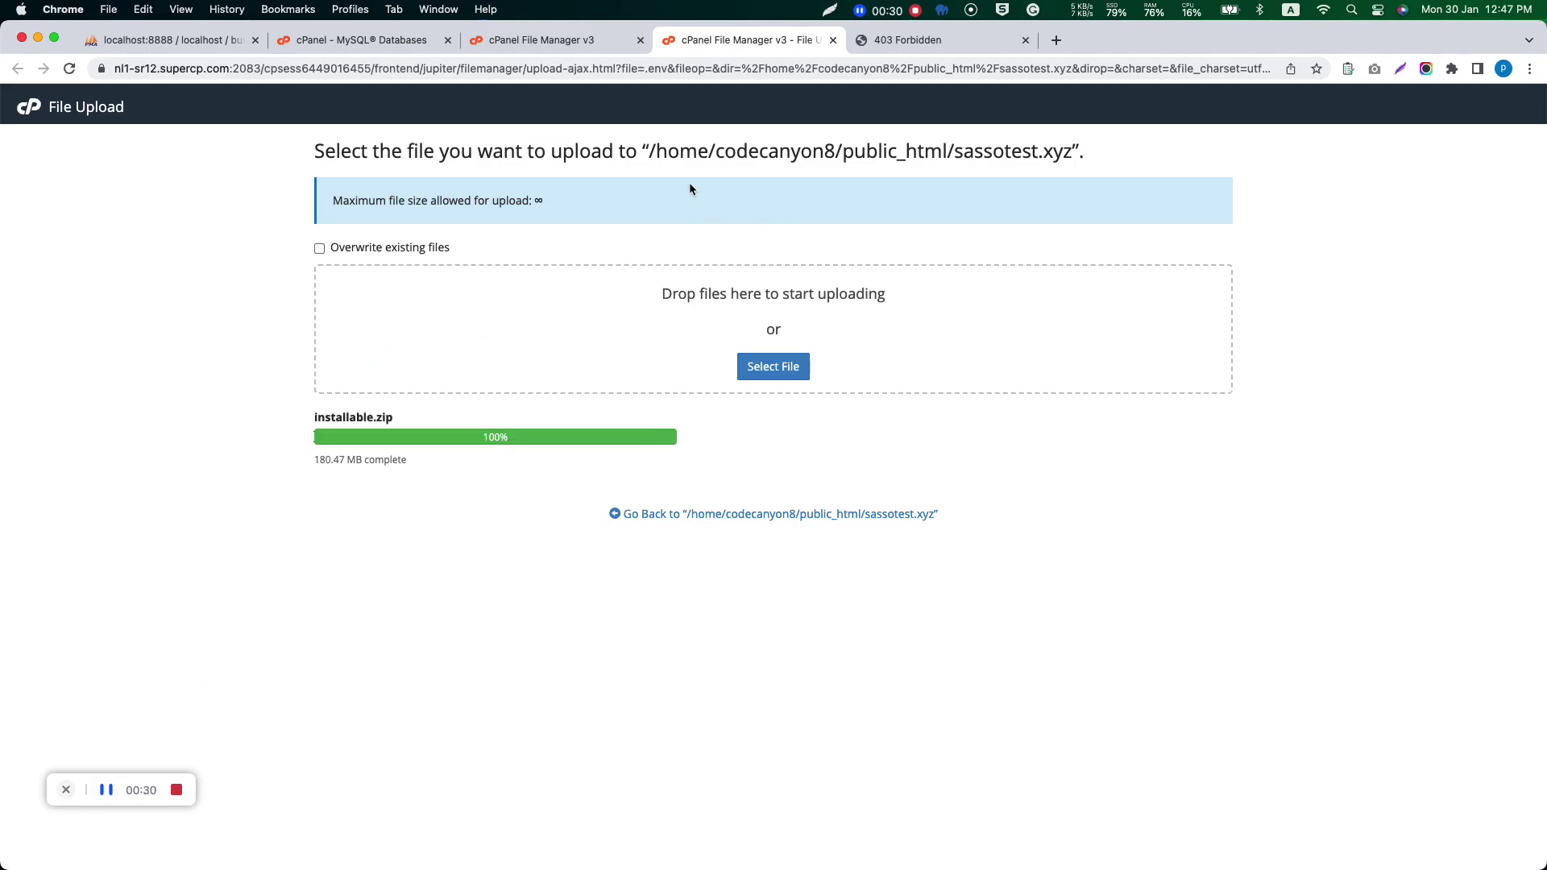
pyautogui.click(577, 37)
pyautogui.click(247, 171)
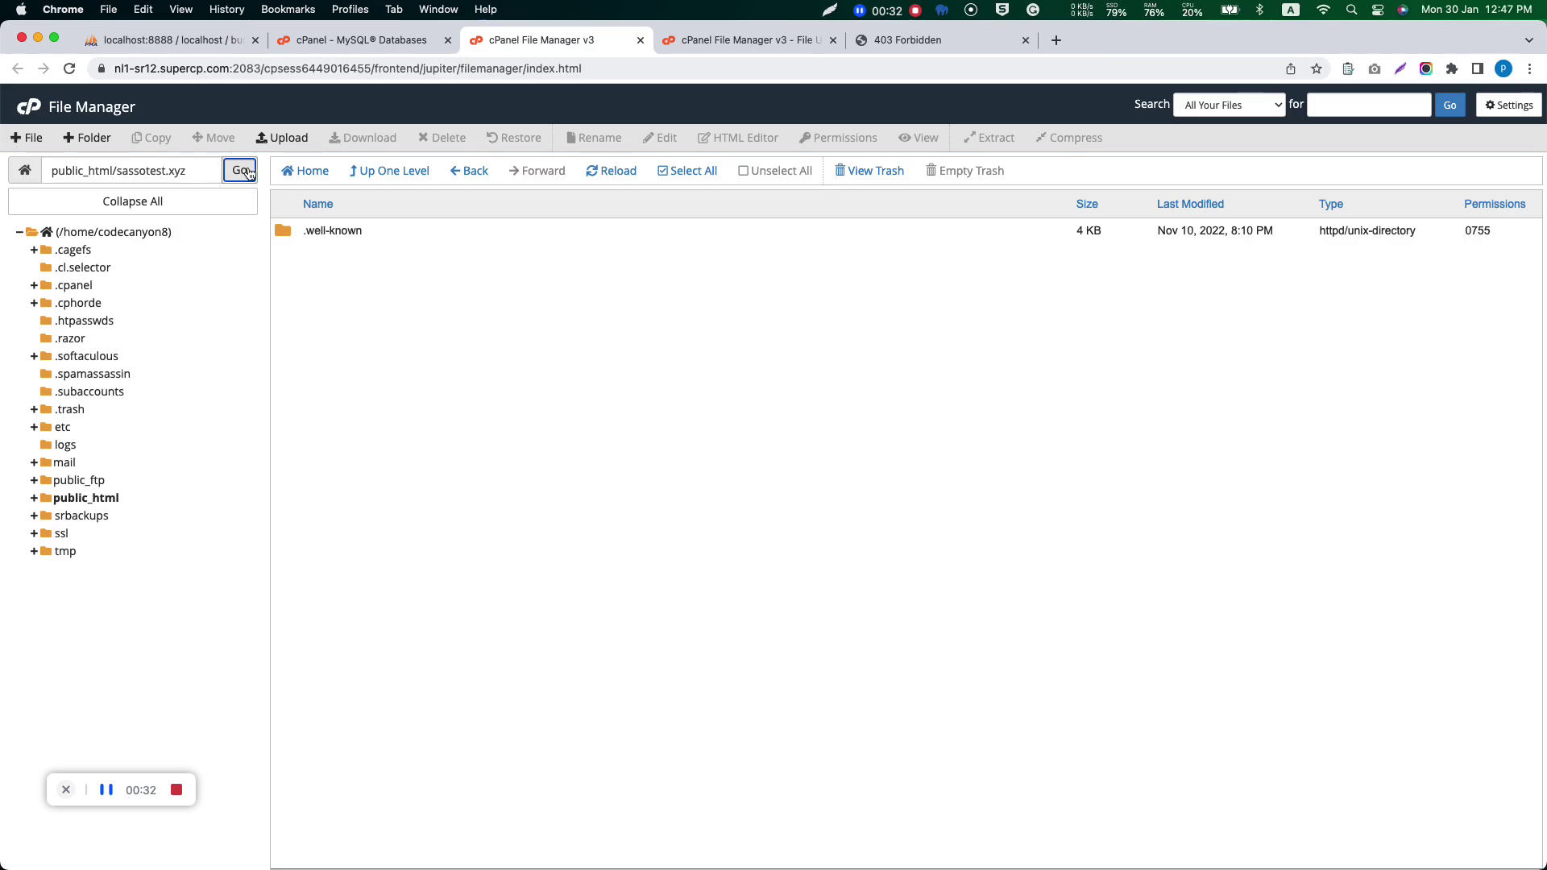
# Extract installable.zip into the sassotest.xyz folder and dismiss the extraction results.
pyautogui.rightClick(412, 264)
pyautogui.click(440, 447)
pyautogui.click(884, 560)
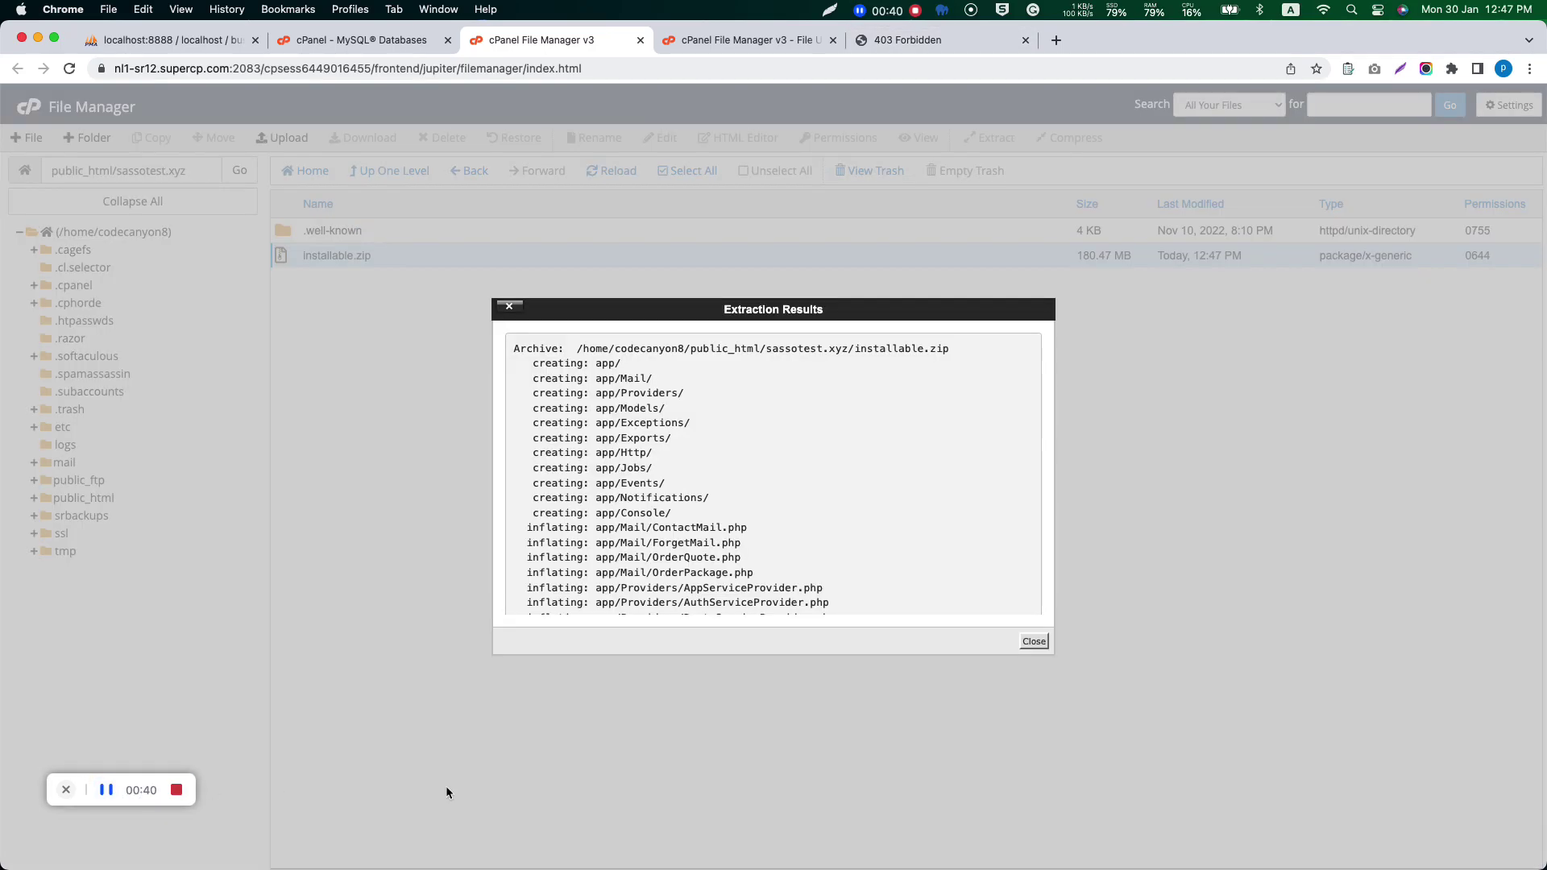
pyautogui.click(1032, 642)
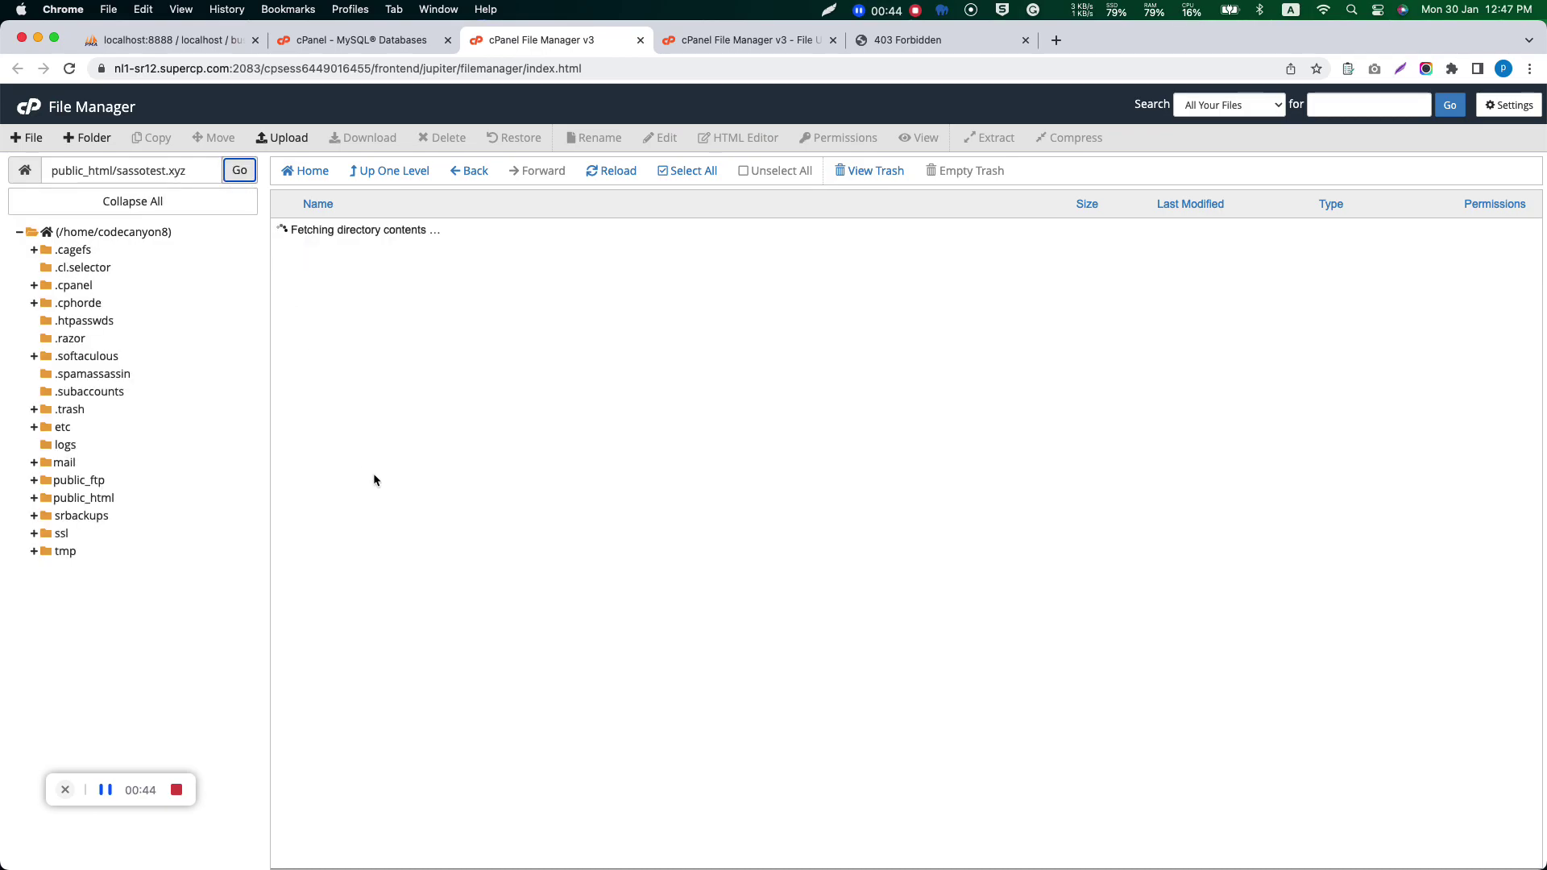
# Delete the installable.zip archive from the sassotest.xyz folder.
pyautogui.scroll(-3, 373, 474)
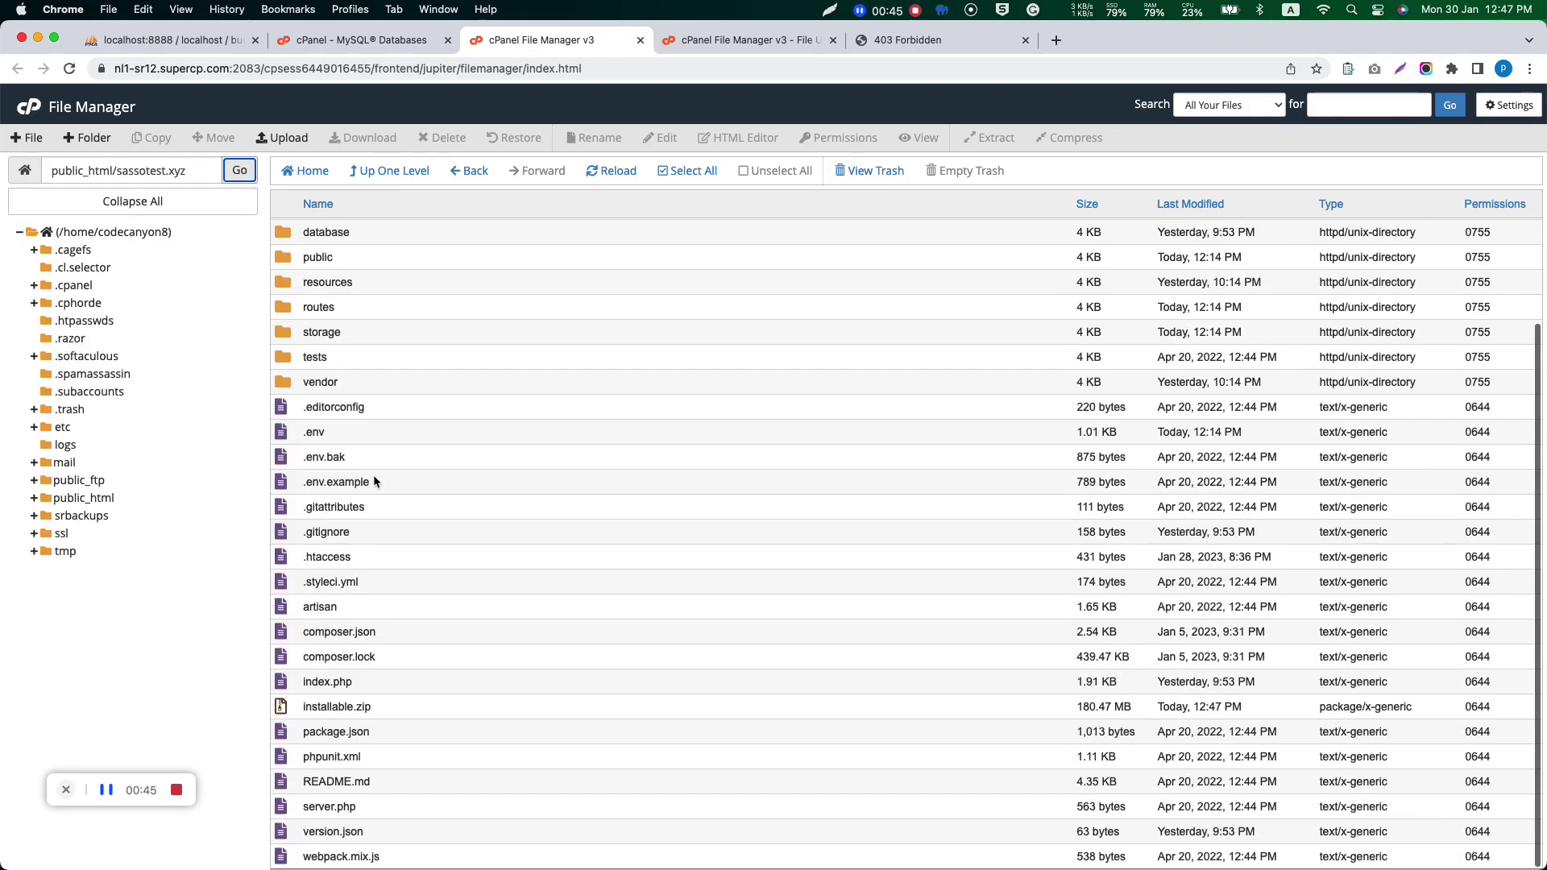
pyautogui.rightClick(424, 705)
pyautogui.click(488, 798)
pyautogui.click(672, 483)
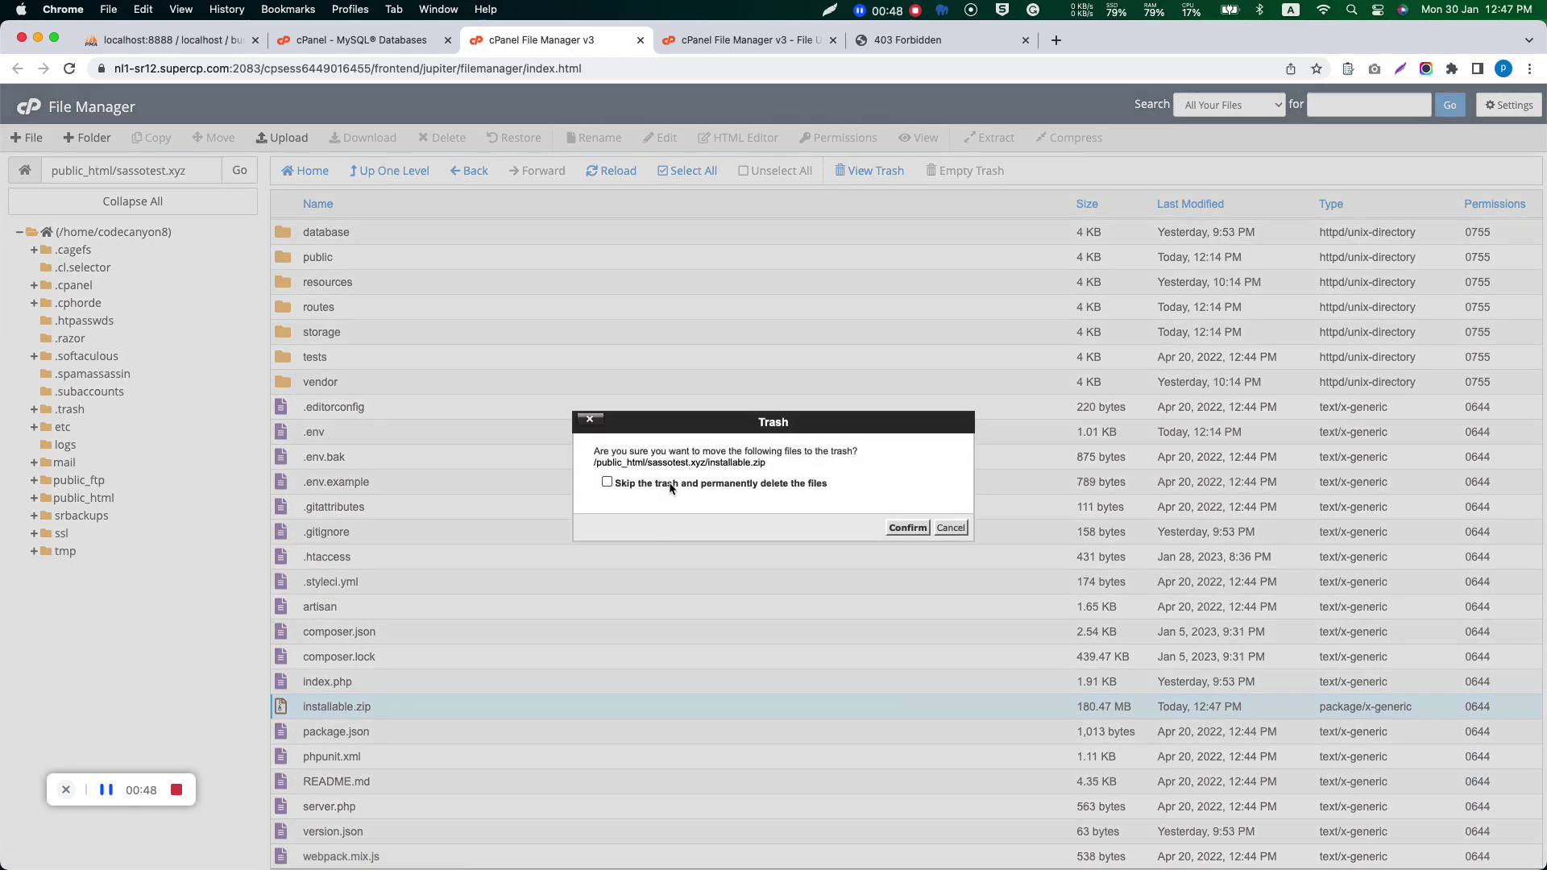
pyautogui.click(907, 528)
# Load sassotest.xyz to launch the Businesso installer and proceed through the server requirements to the permissions check.
pyautogui.click(893, 48)
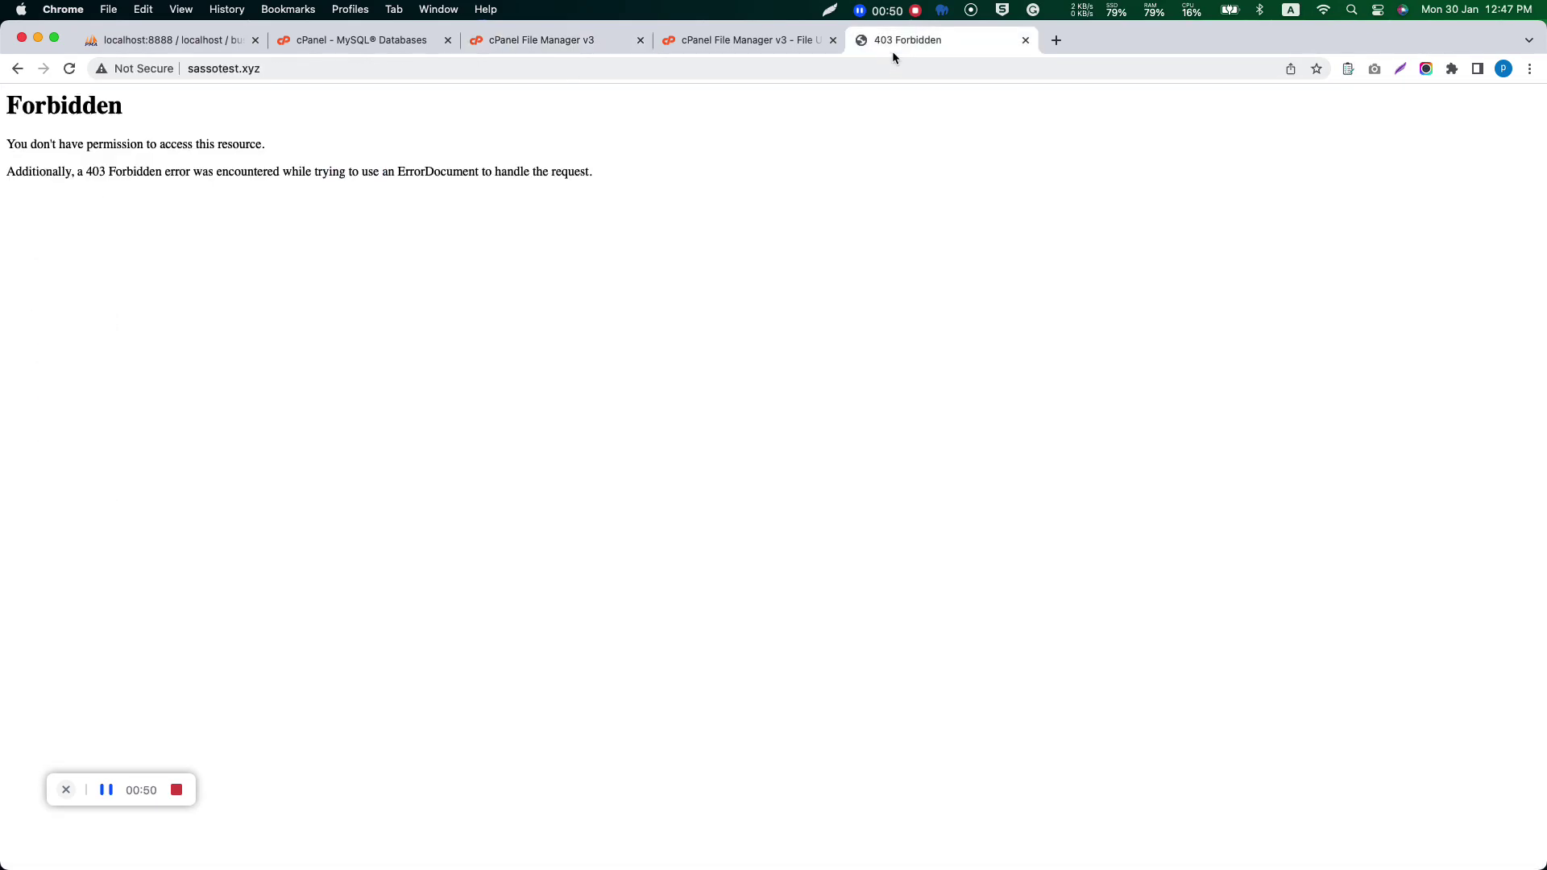
pyautogui.click(864, 68)
pyautogui.press('Return')
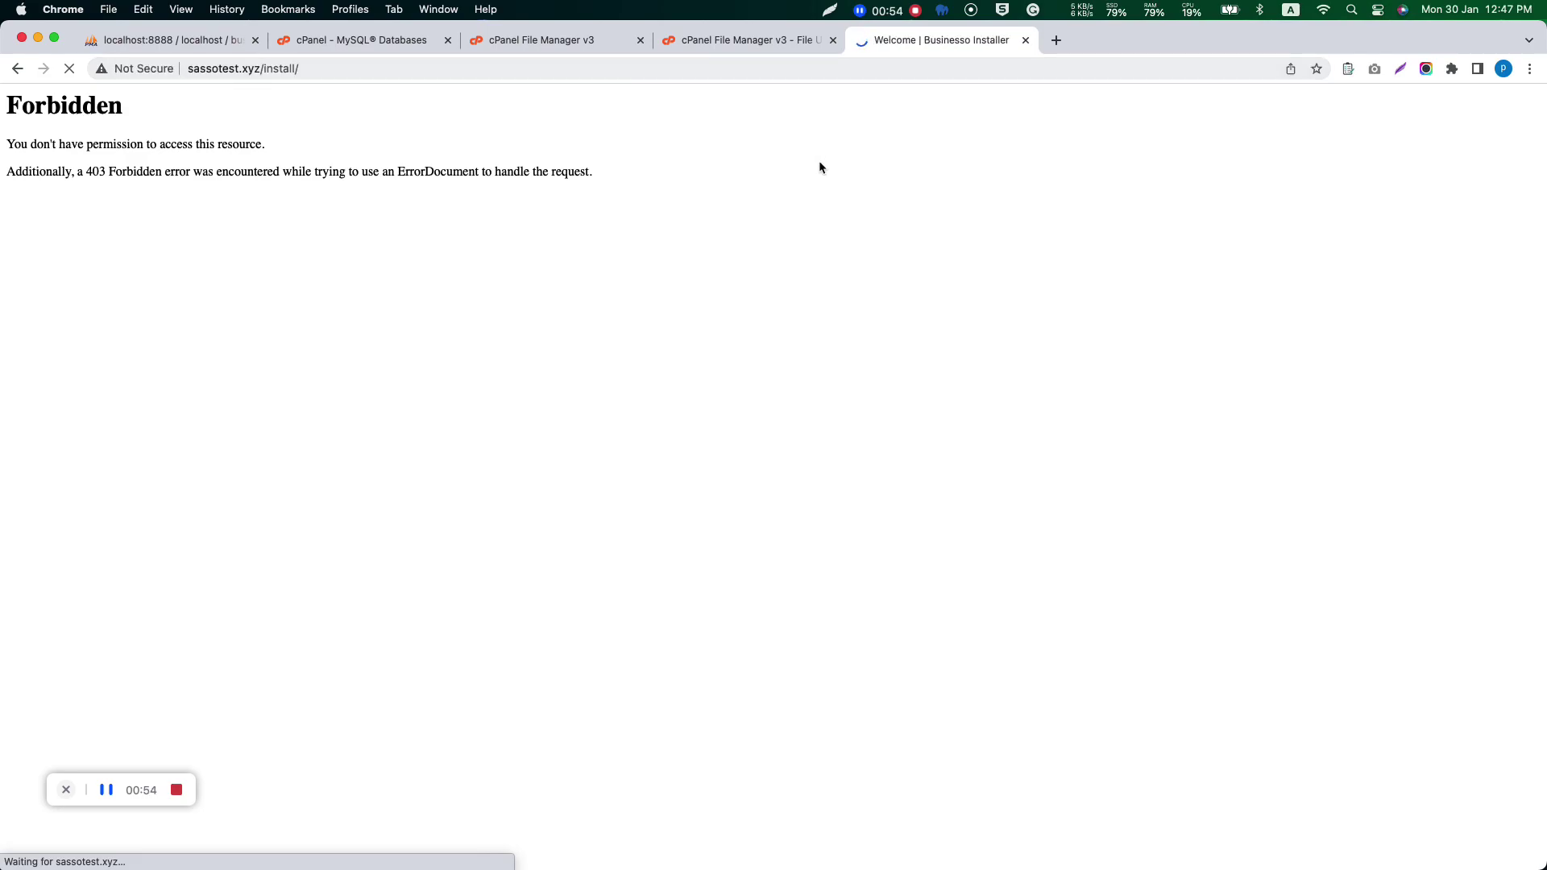
pyautogui.moveTo(939, 33); pyautogui.dragTo(746, 48)
pyautogui.click(751, 539)
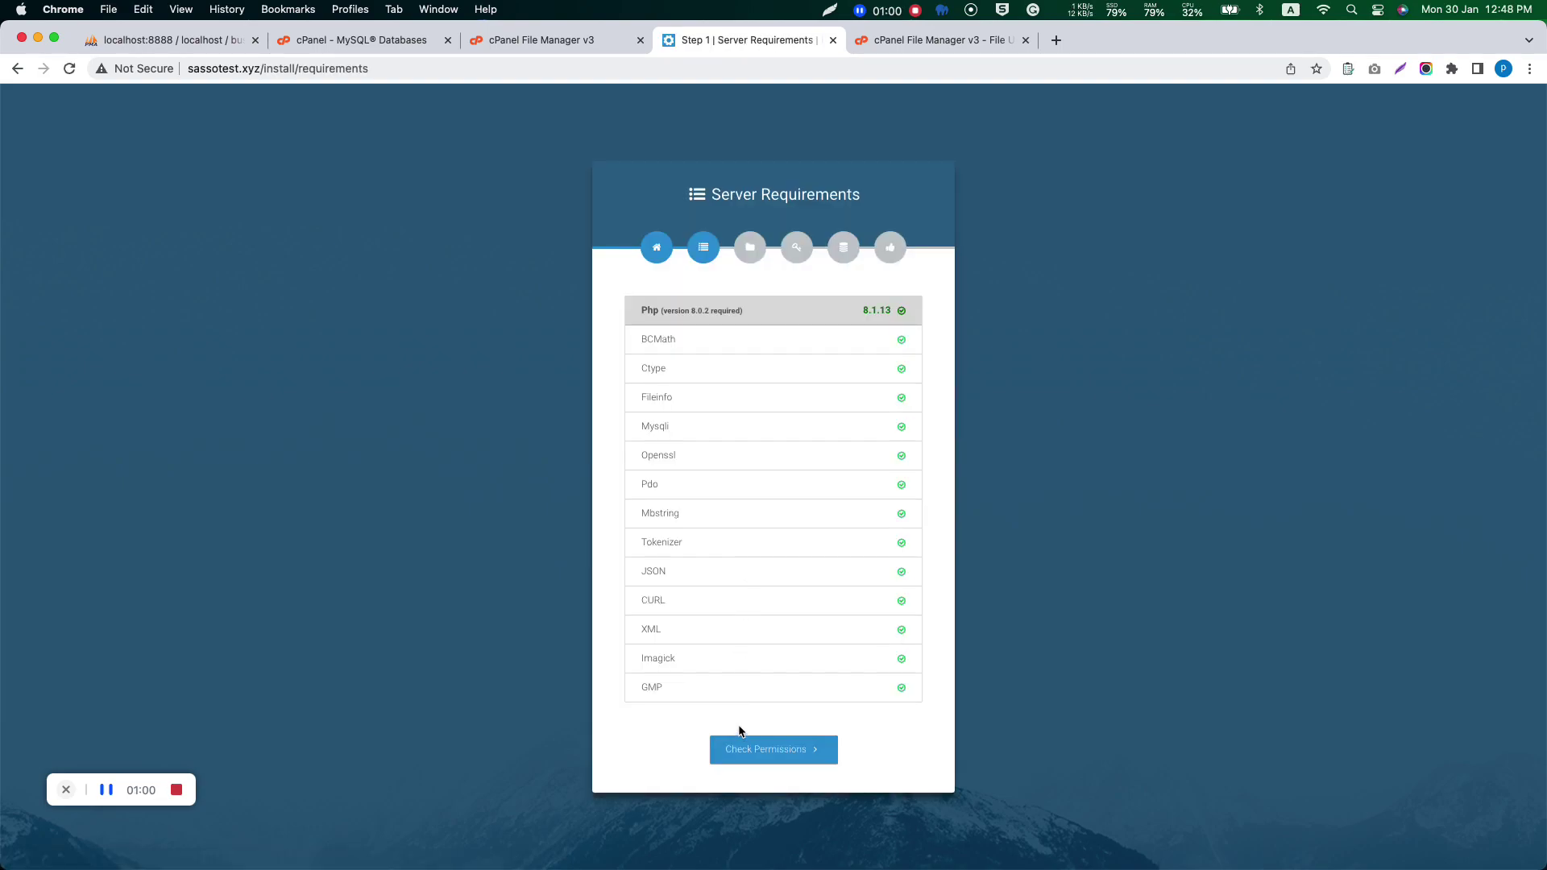
pyautogui.click(791, 749)
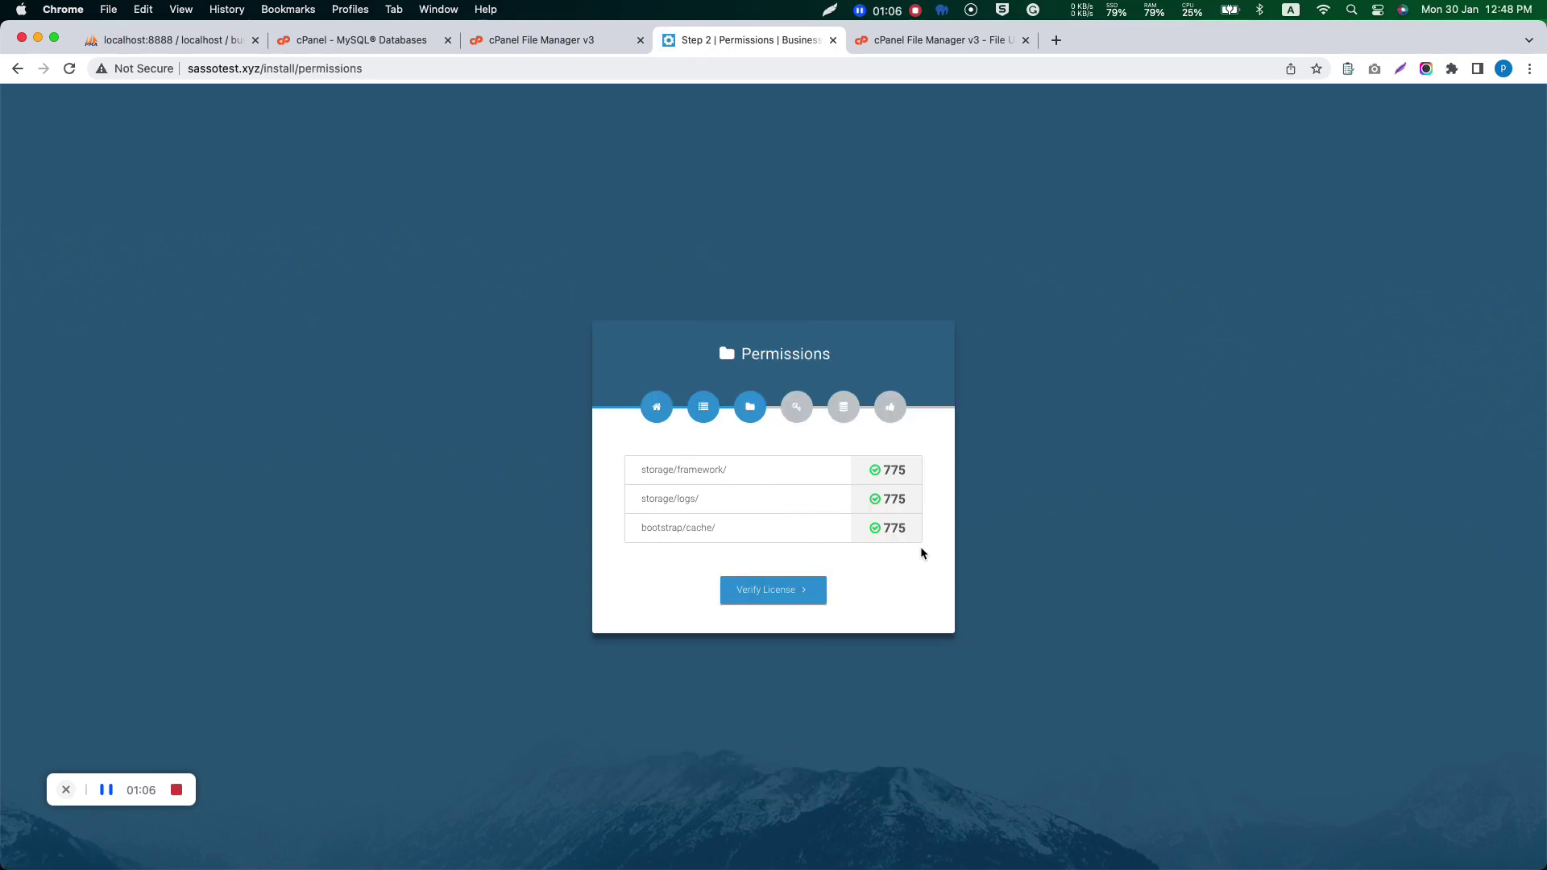
# Review the required storage and bootstrap folder permissions against the file manager, and proceed to license verification.
pyautogui.click(548, 39)
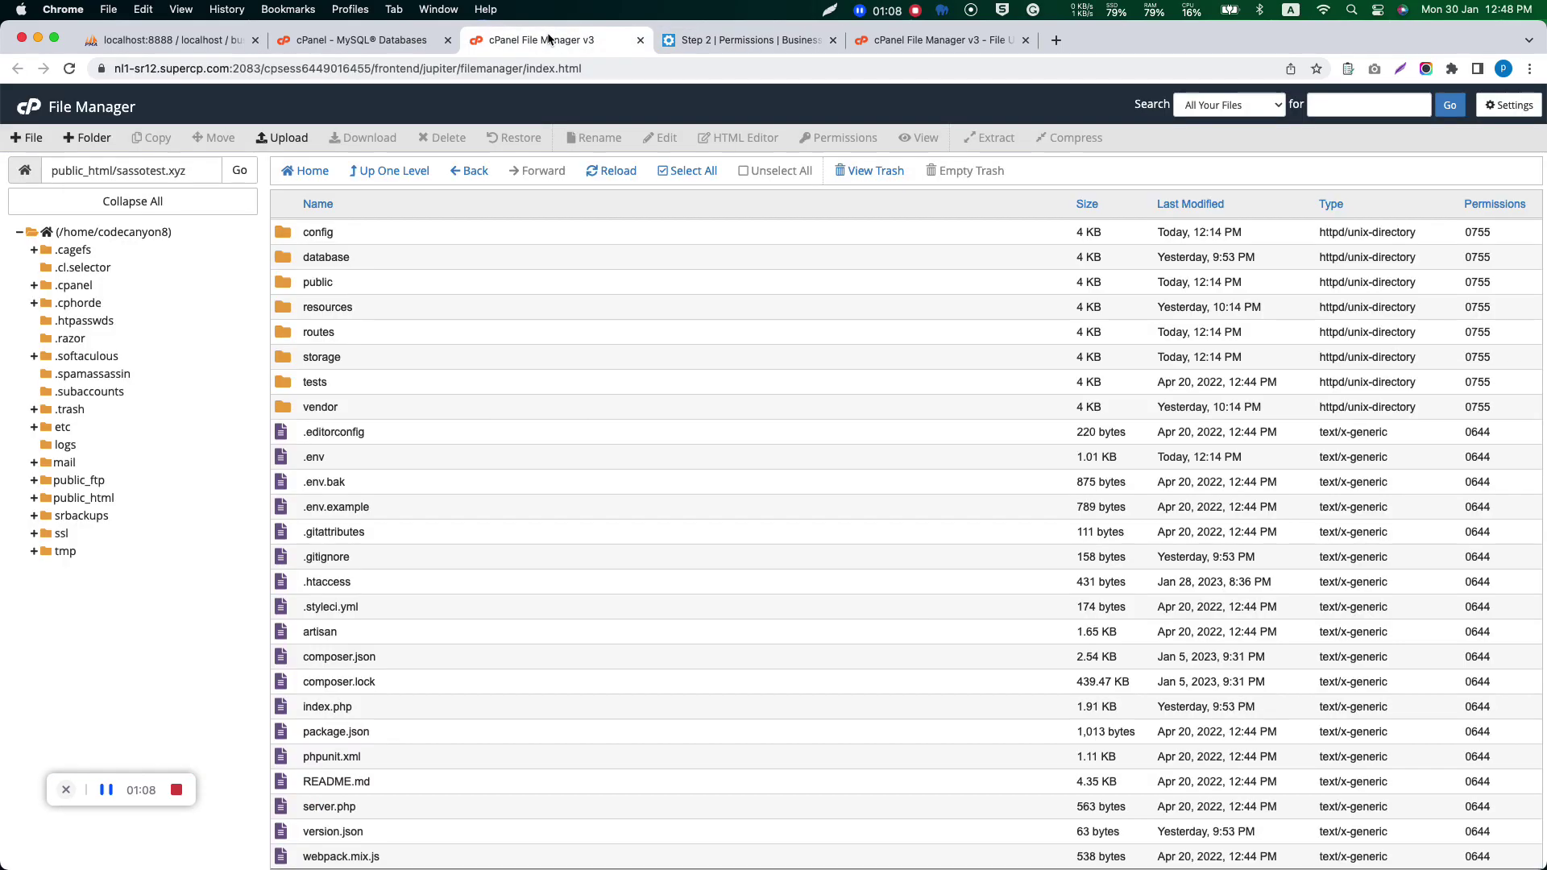
pyautogui.click(742, 42)
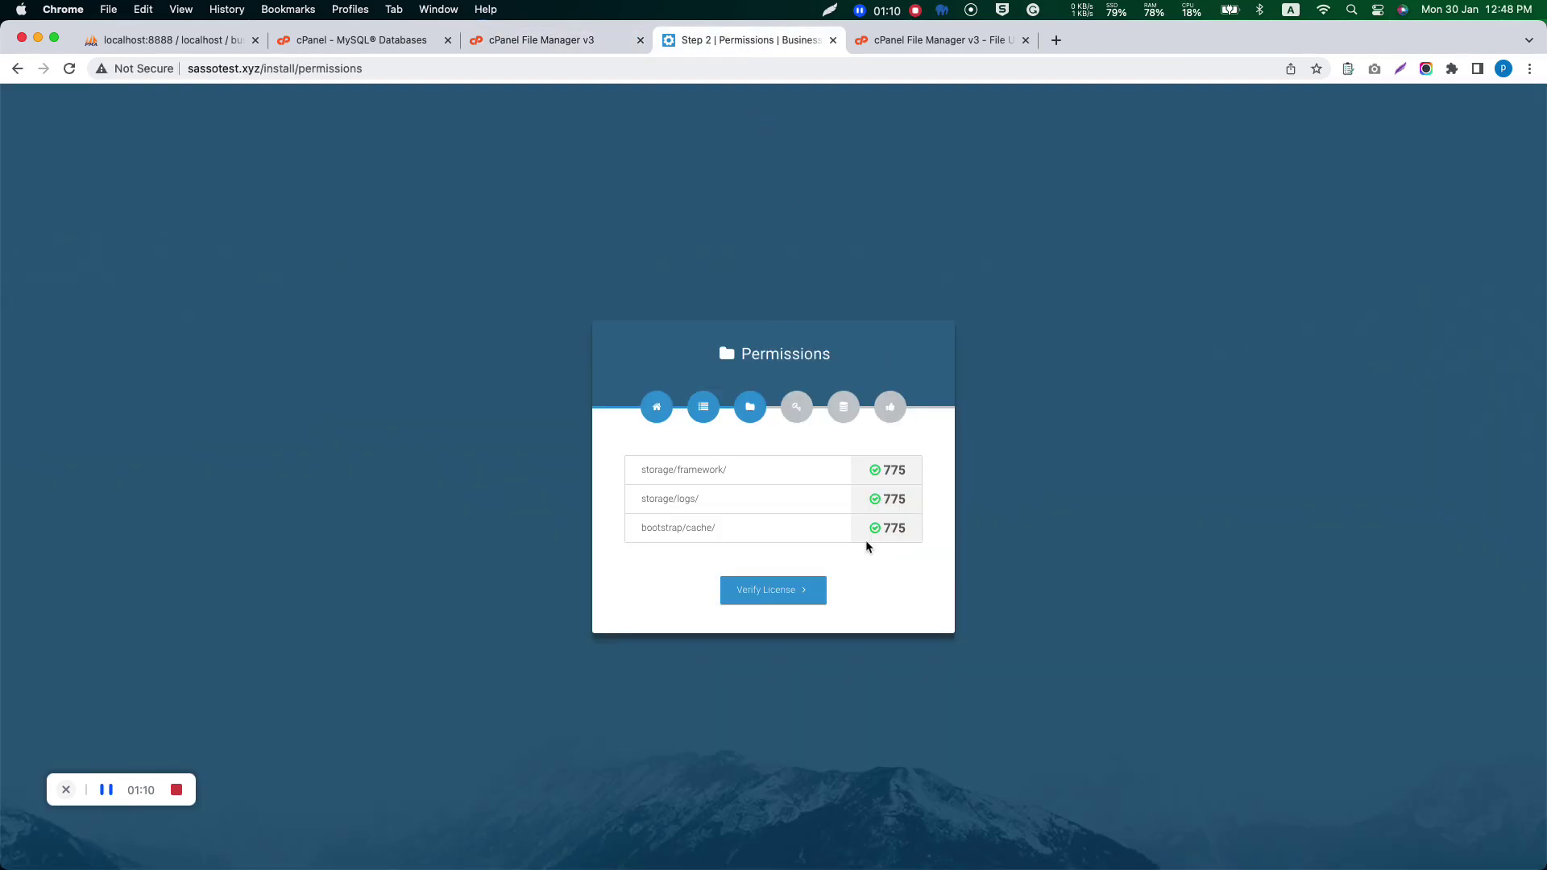
pyautogui.doubleClick(685, 470)
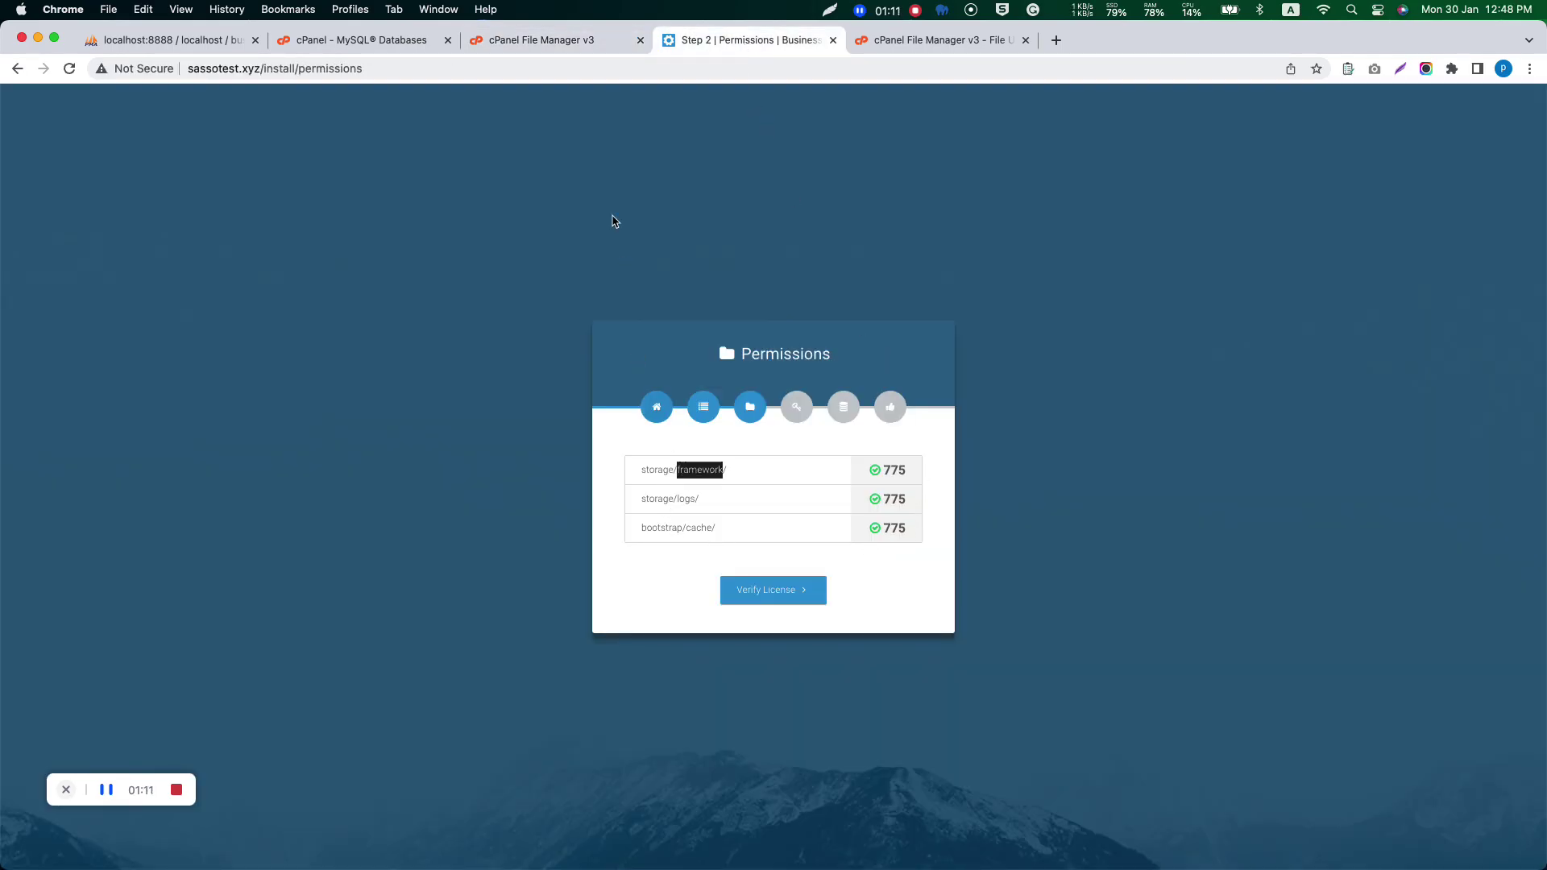
pyautogui.click(553, 41)
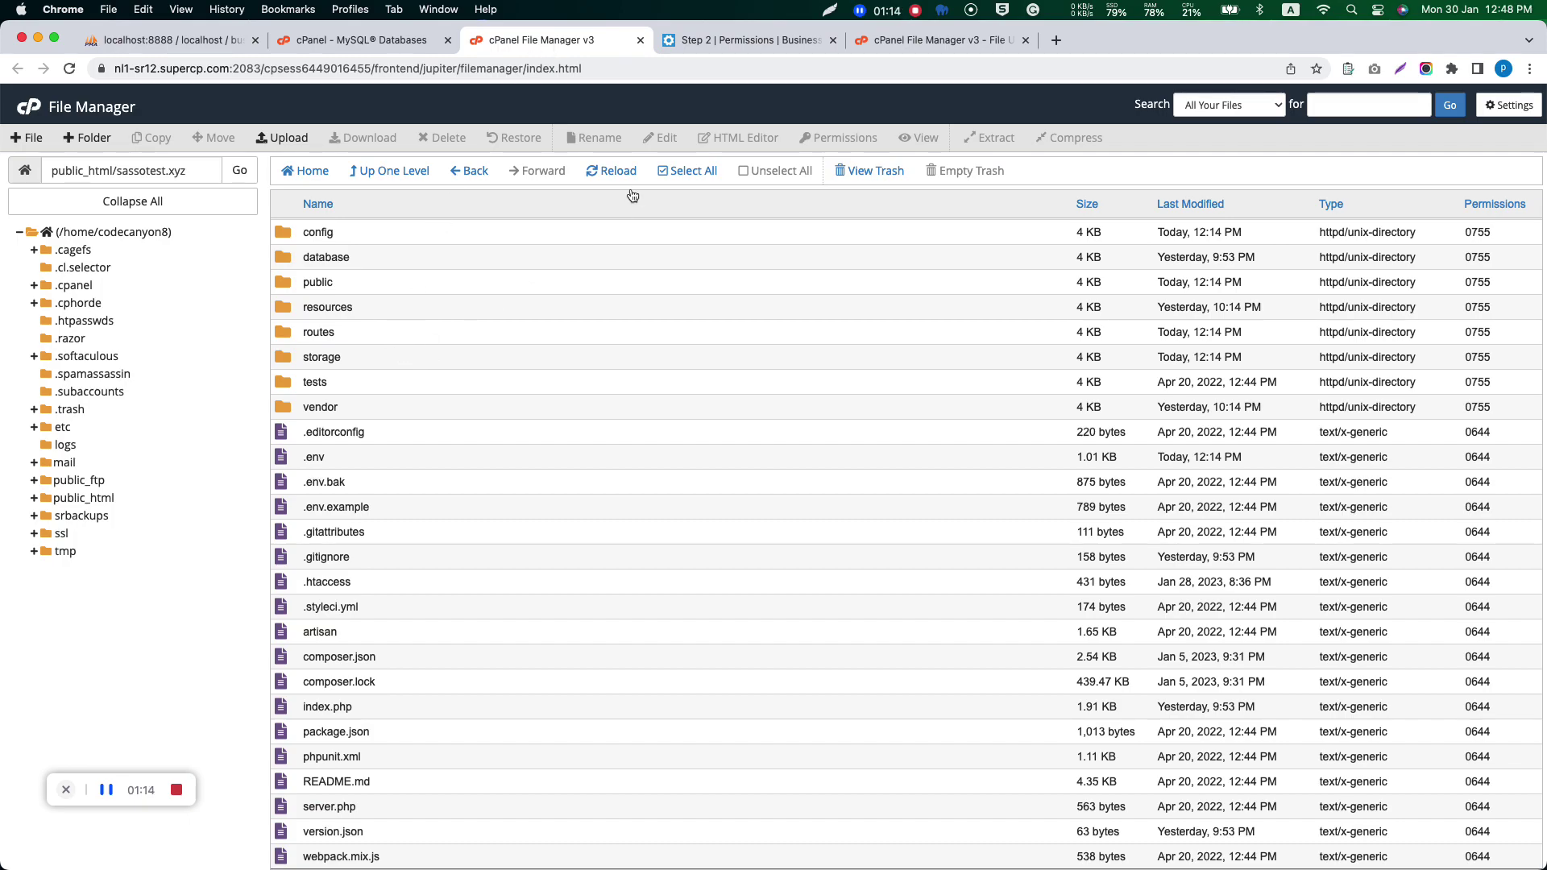
pyautogui.click(745, 40)
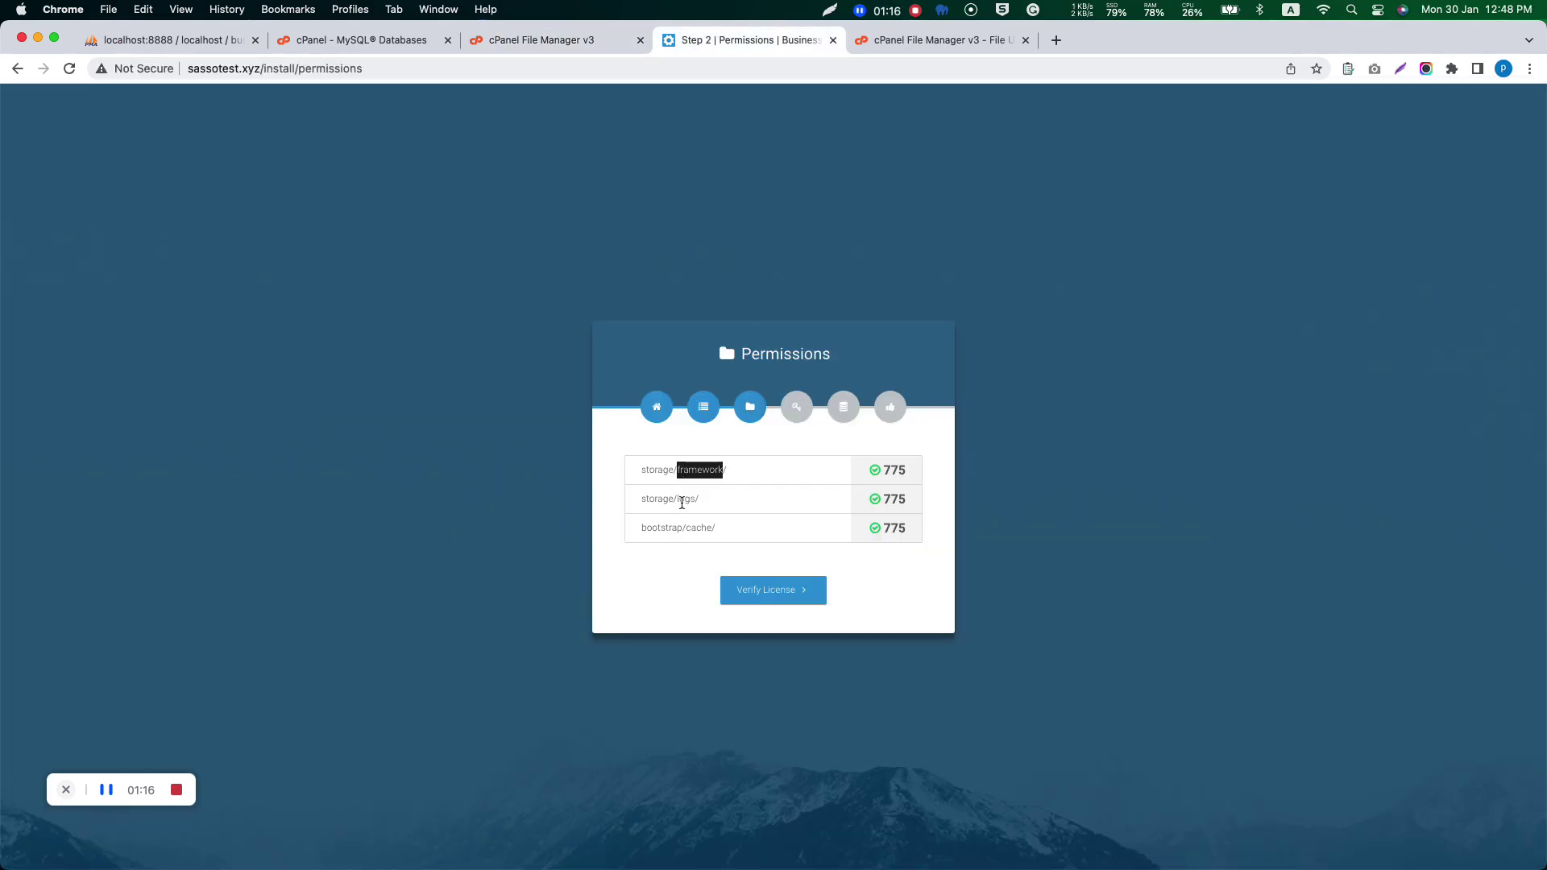
pyautogui.click(744, 591)
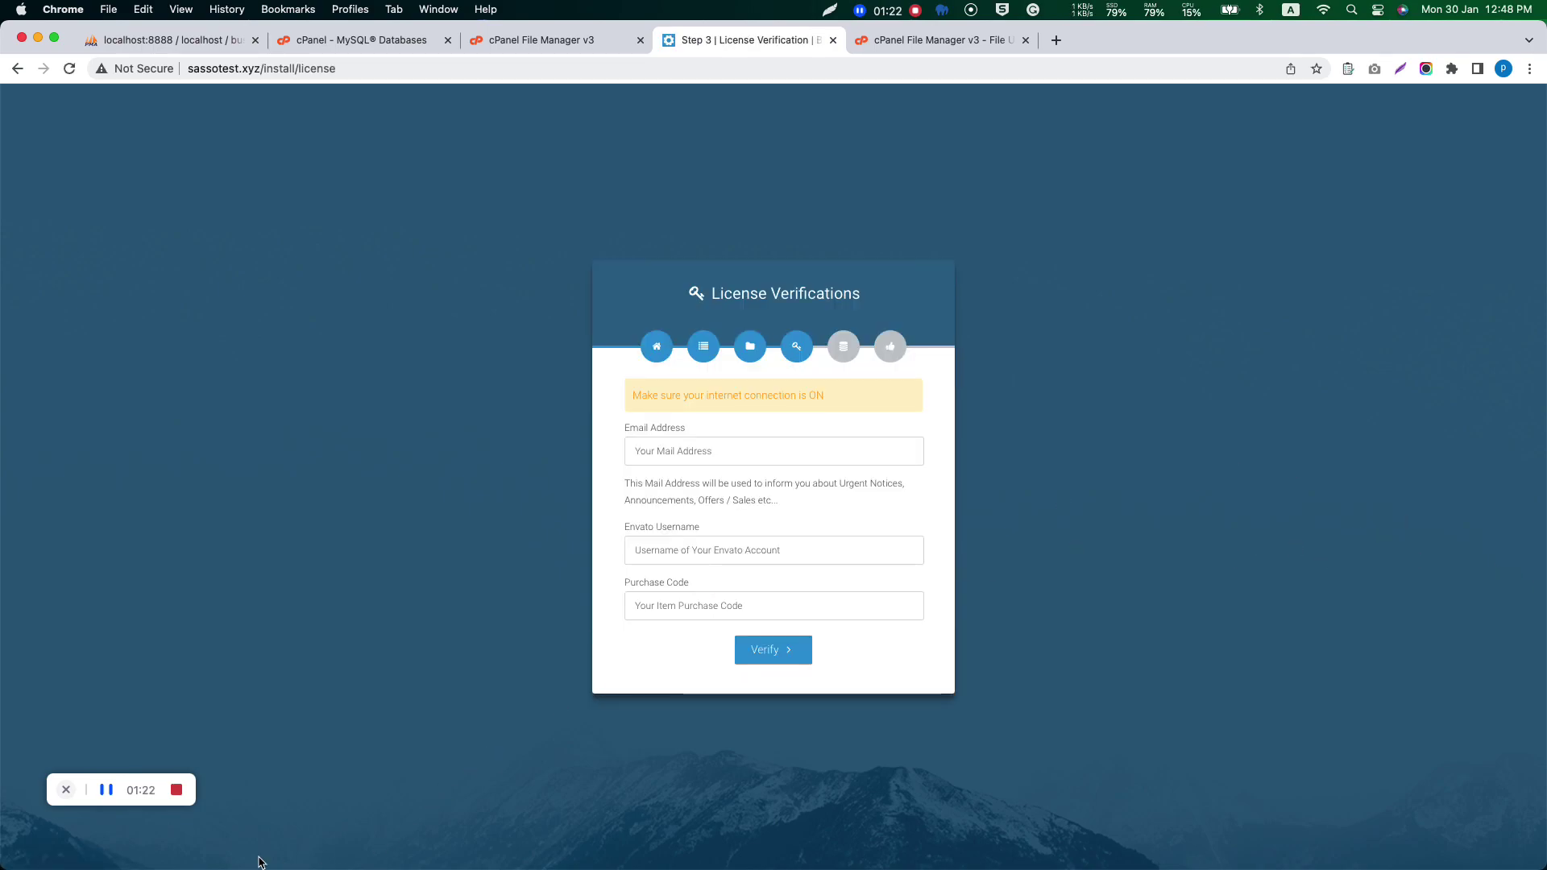
pyautogui.click(106, 789)
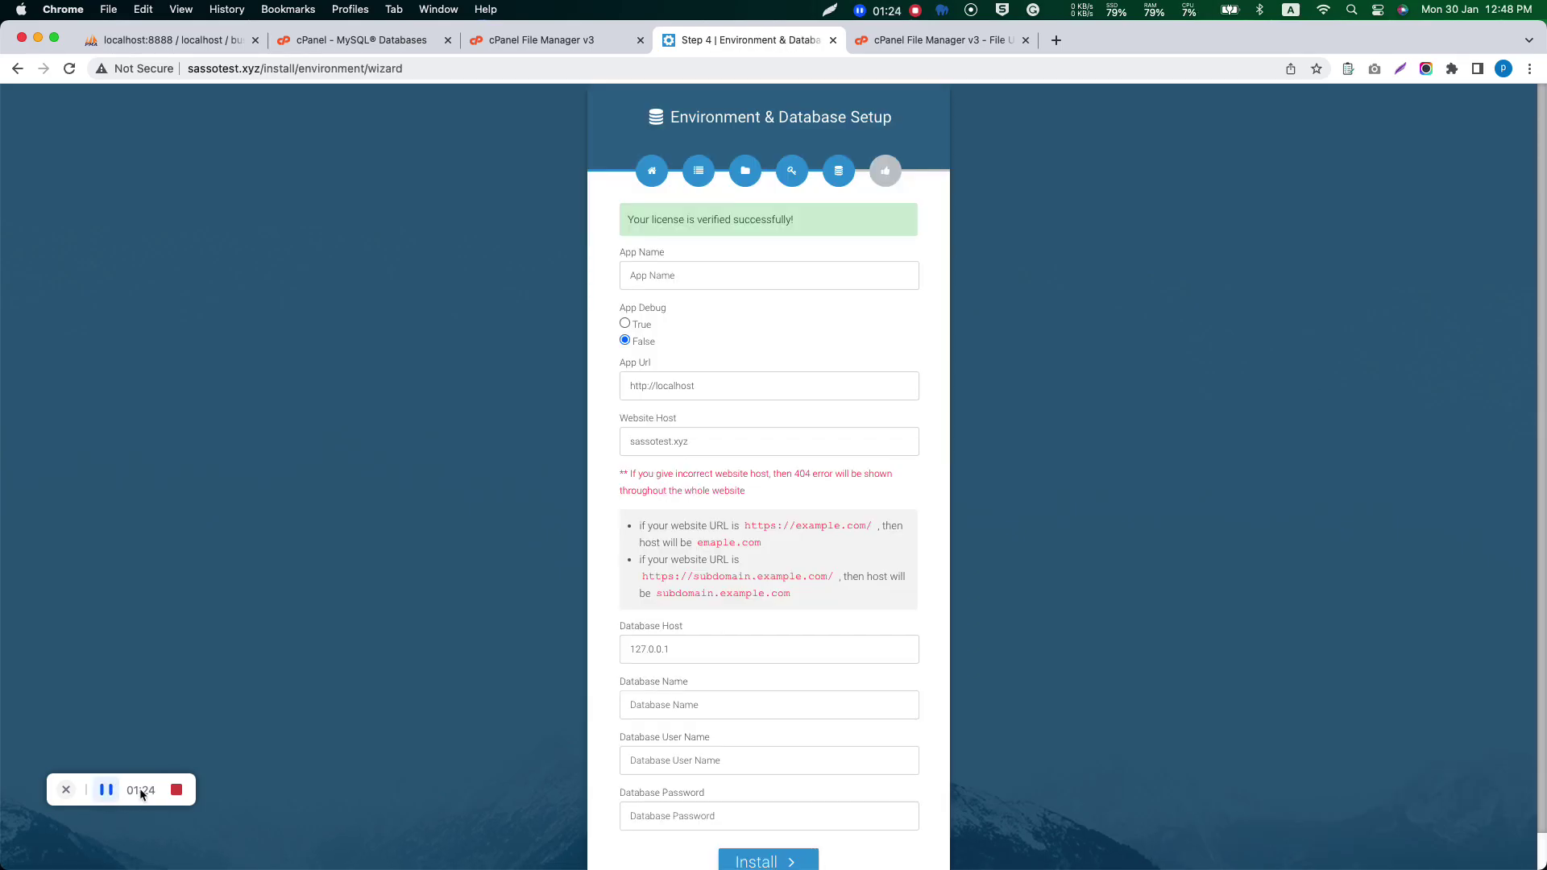
# Add the bullet "I have skipped the license verification part" to the Installation Video note in Notes.
pyautogui.moveTo(1541, 865)
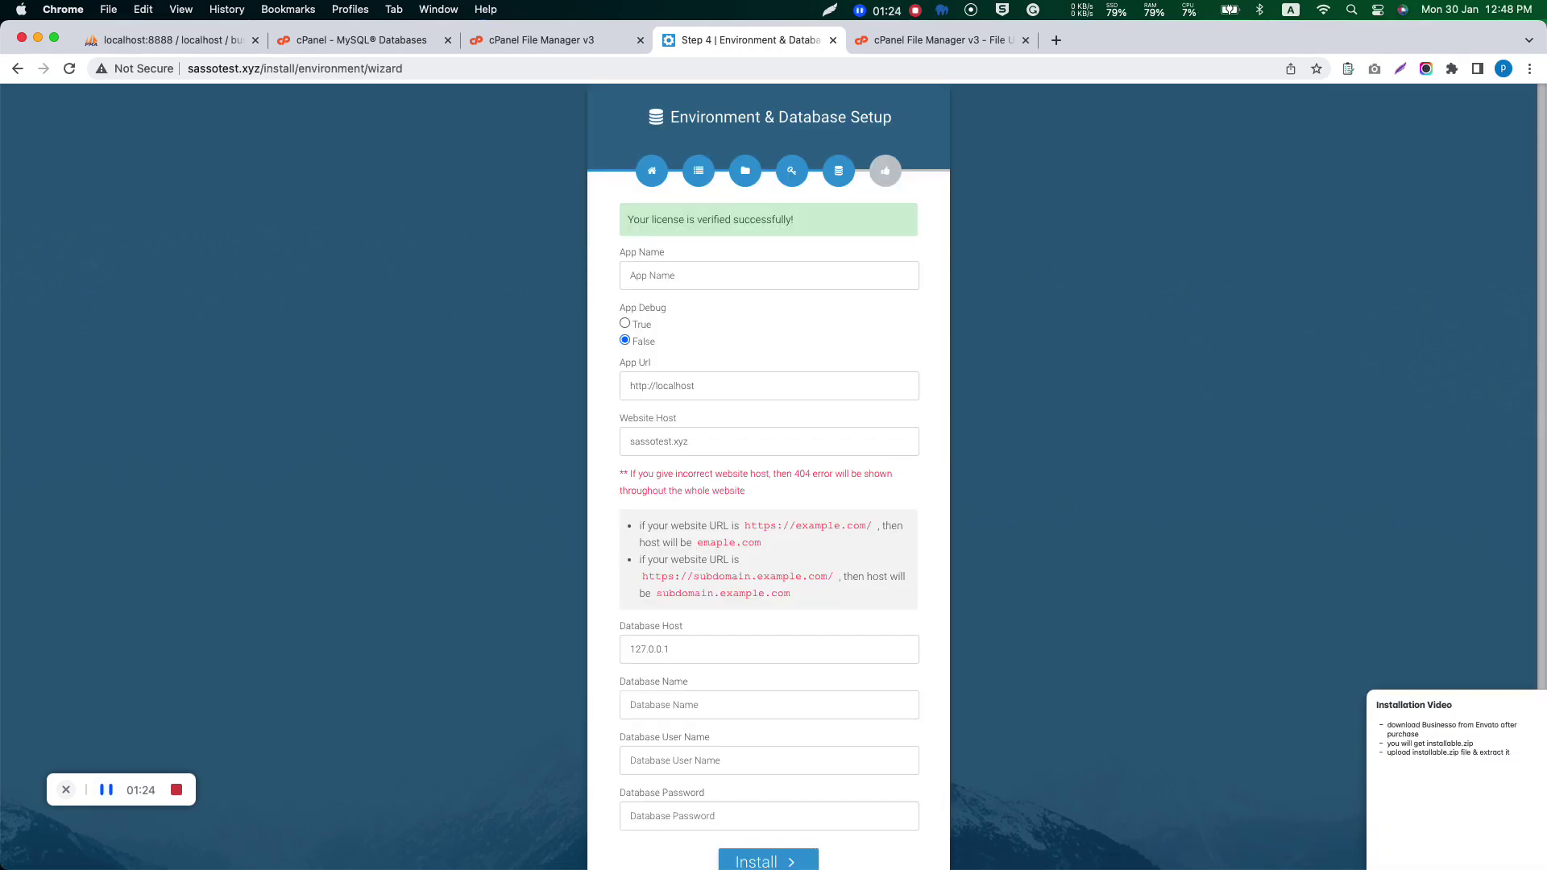
pyautogui.click(1403, 790)
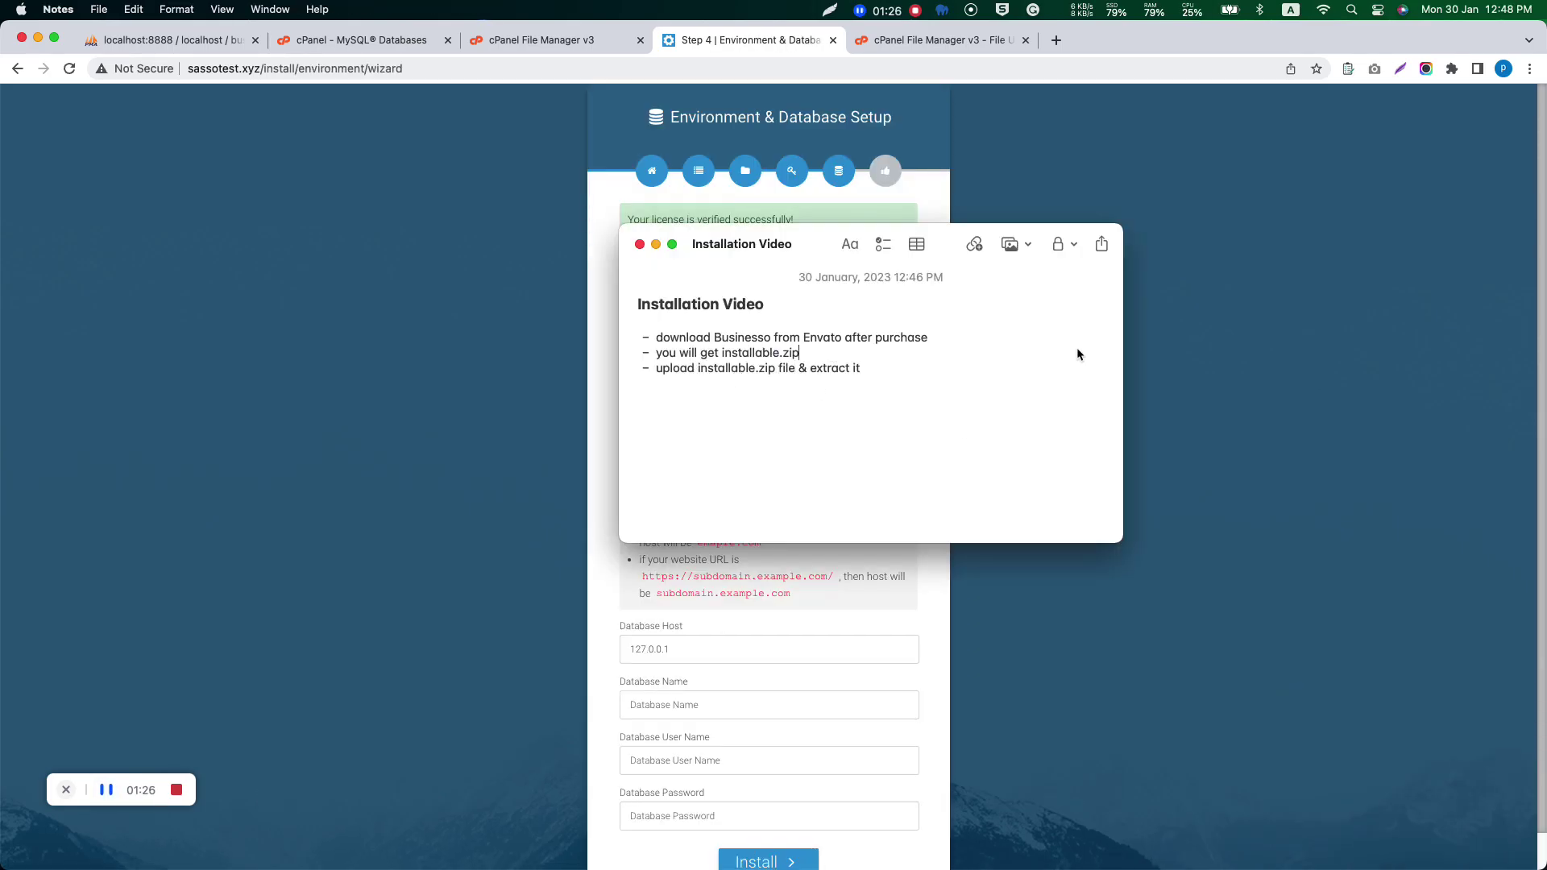
pyautogui.press('Return')
pyautogui.write('I have')
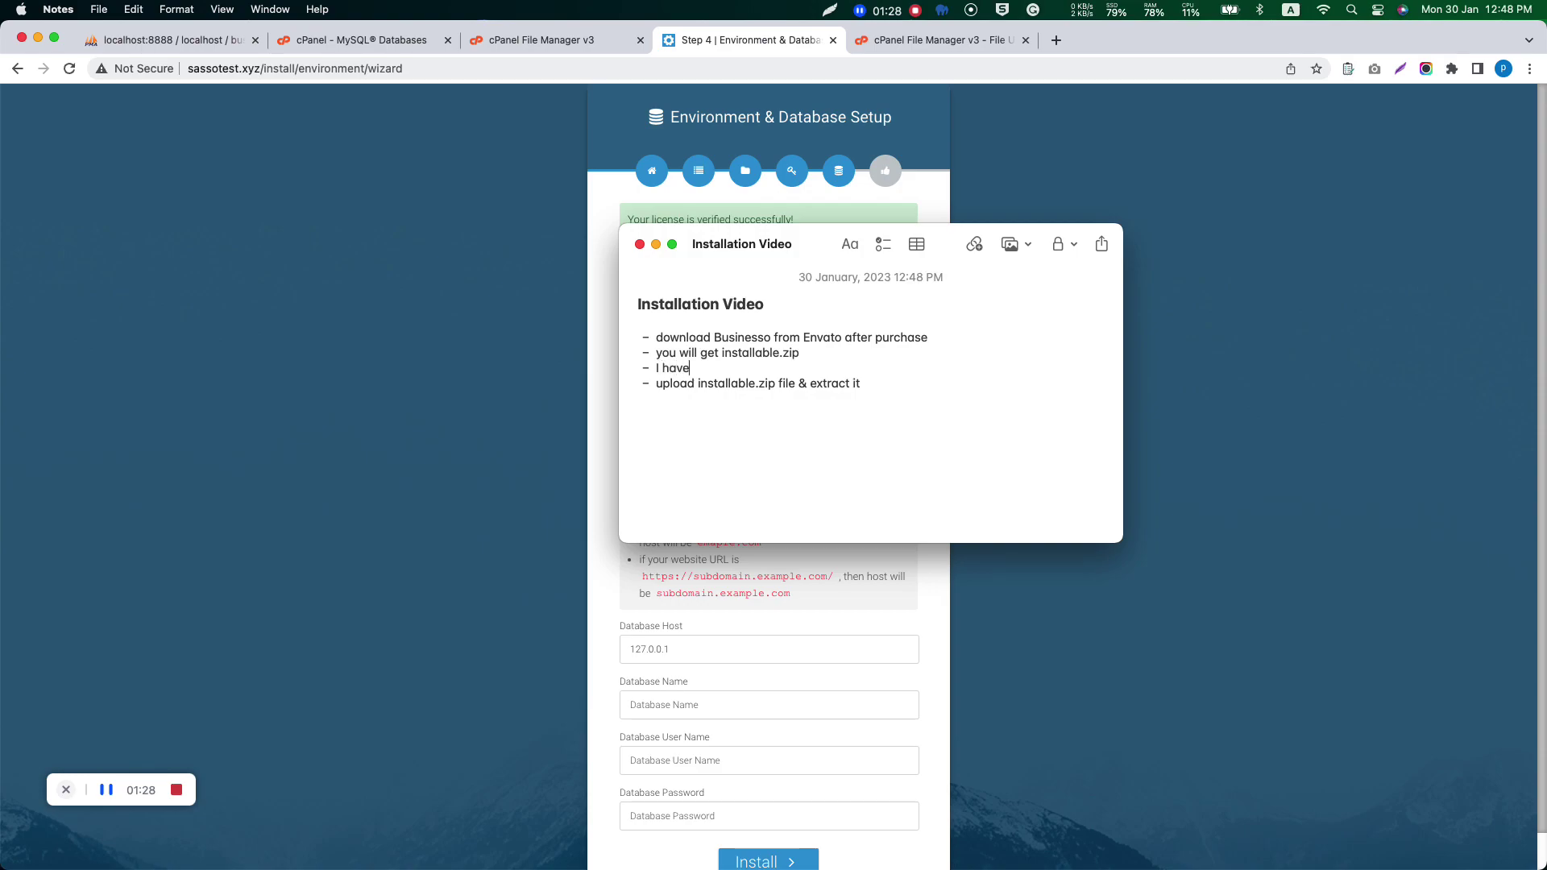
pyautogui.write(' skipped the license verification p')
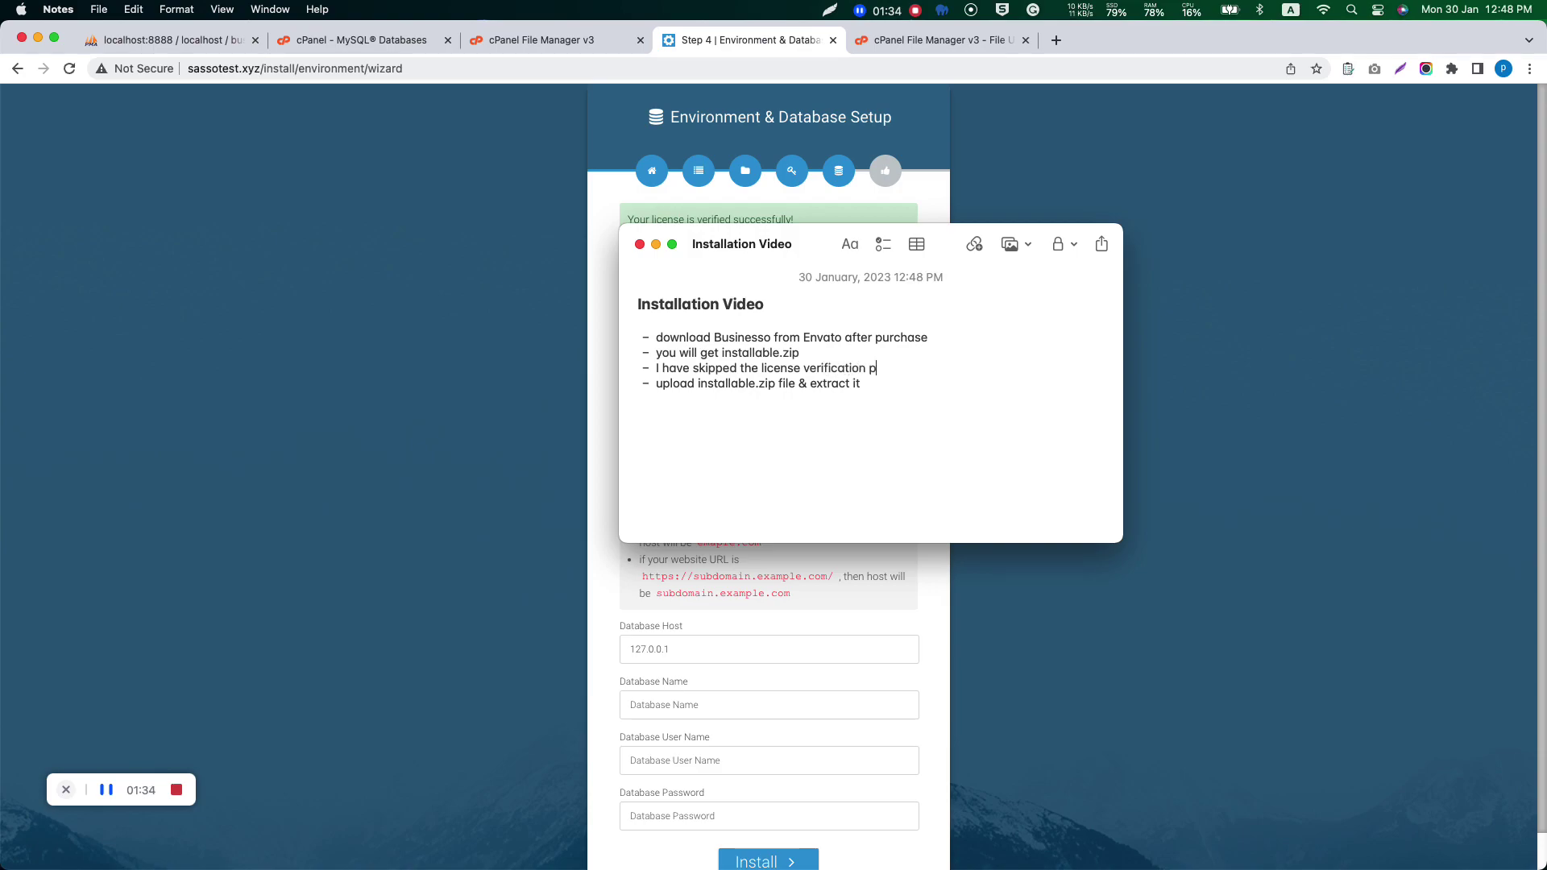
pyautogui.write('art')
# Add the bullet "you will have to enter your purchase , username & email there" and return to the installer page.
pyautogui.press('Return')
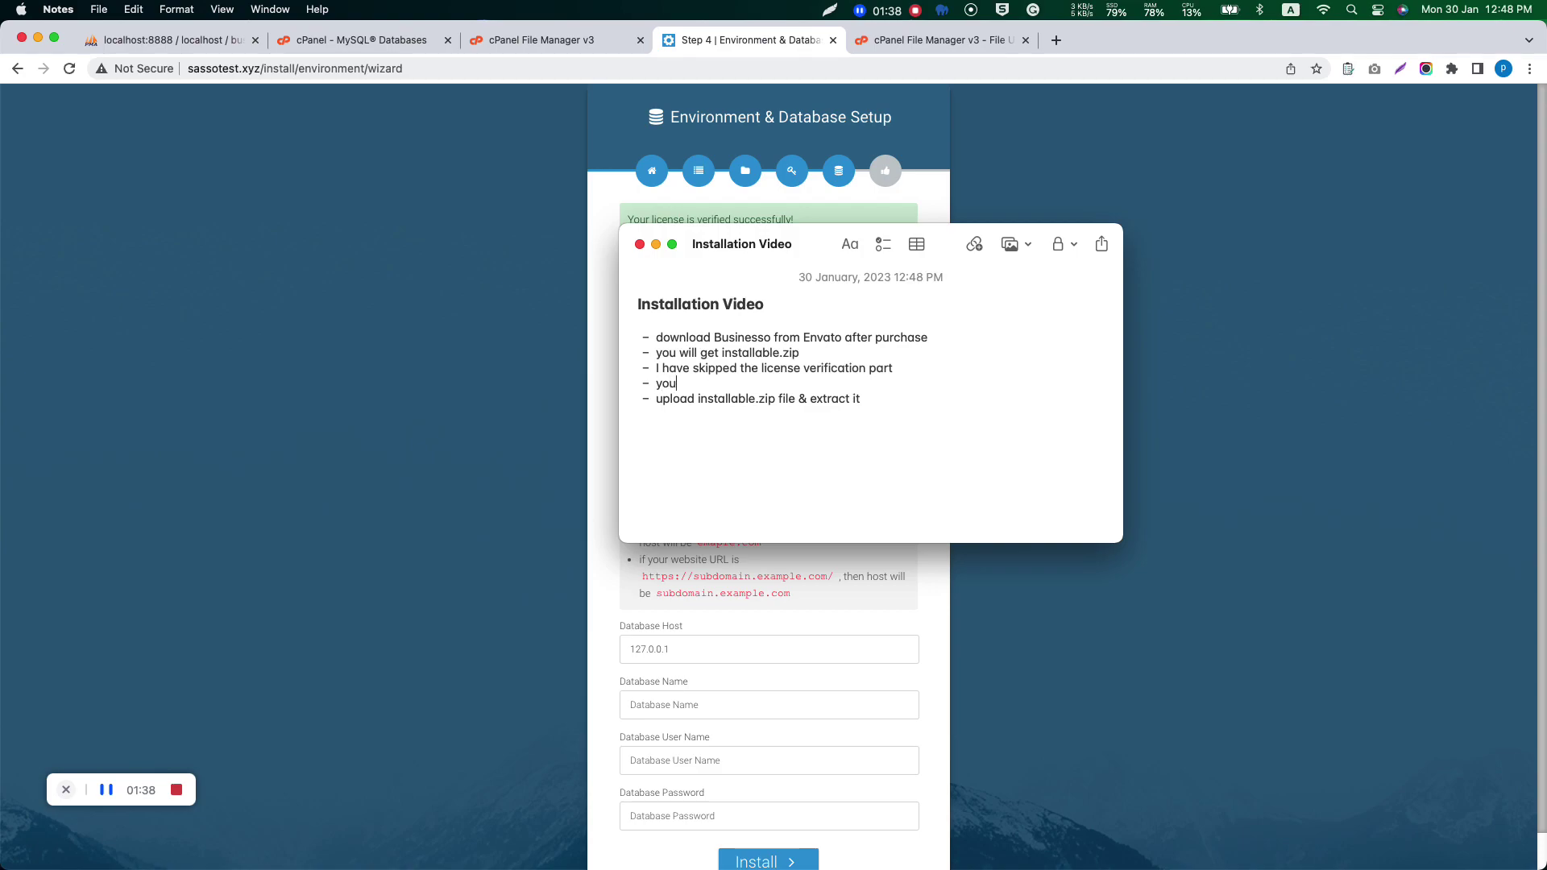
pyautogui.write('you will have to enter you')
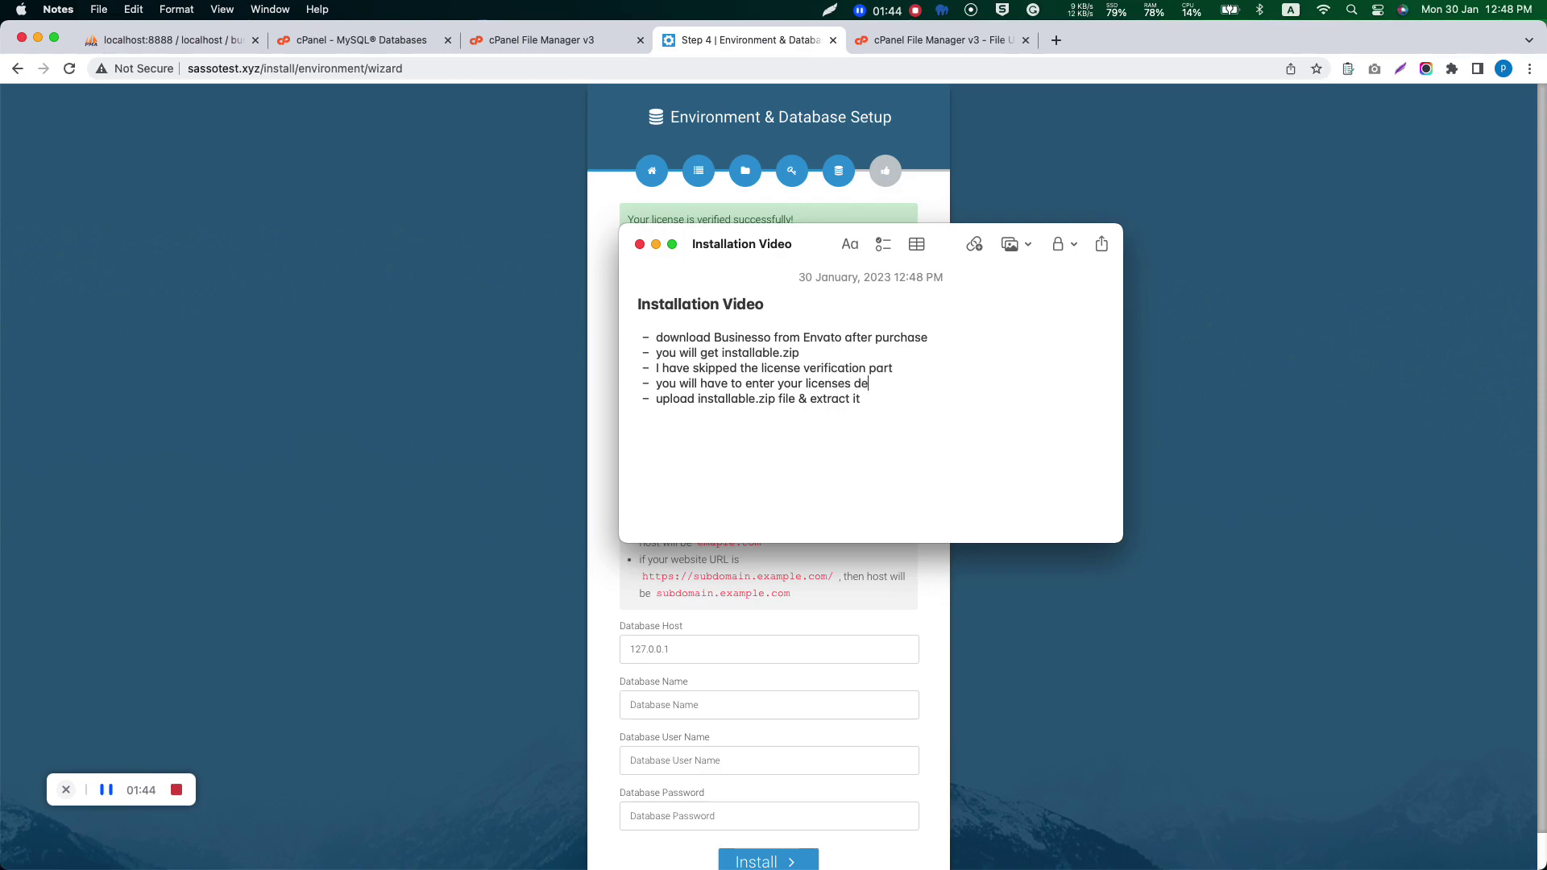
pyautogui.write('r purchase')
pyautogui.press('BackSpace')
pyautogui.write(', username')
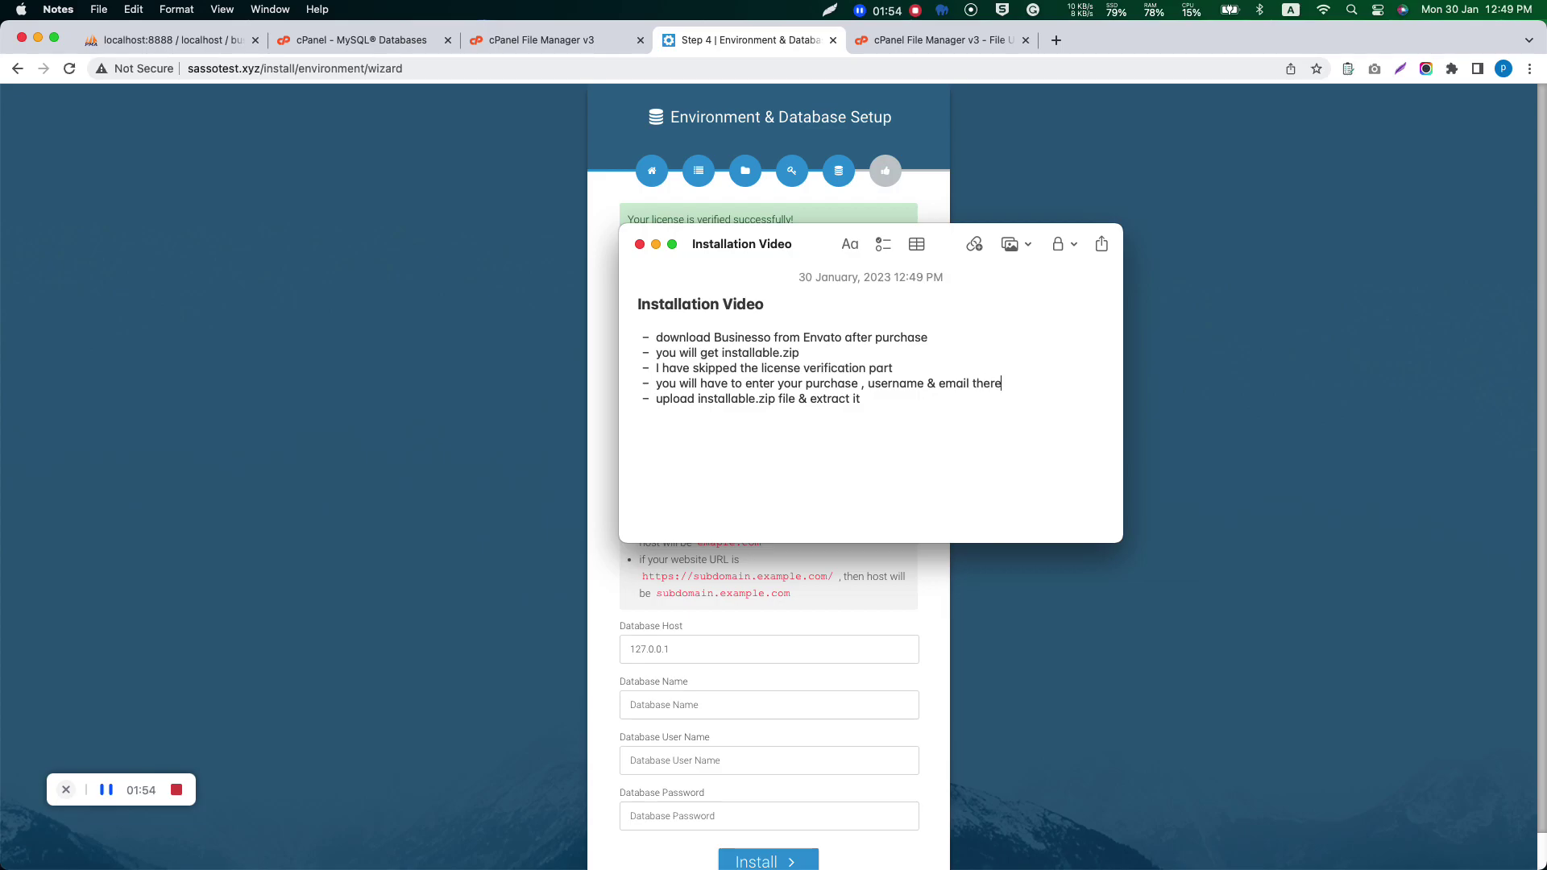
pyautogui.click(472, 508)
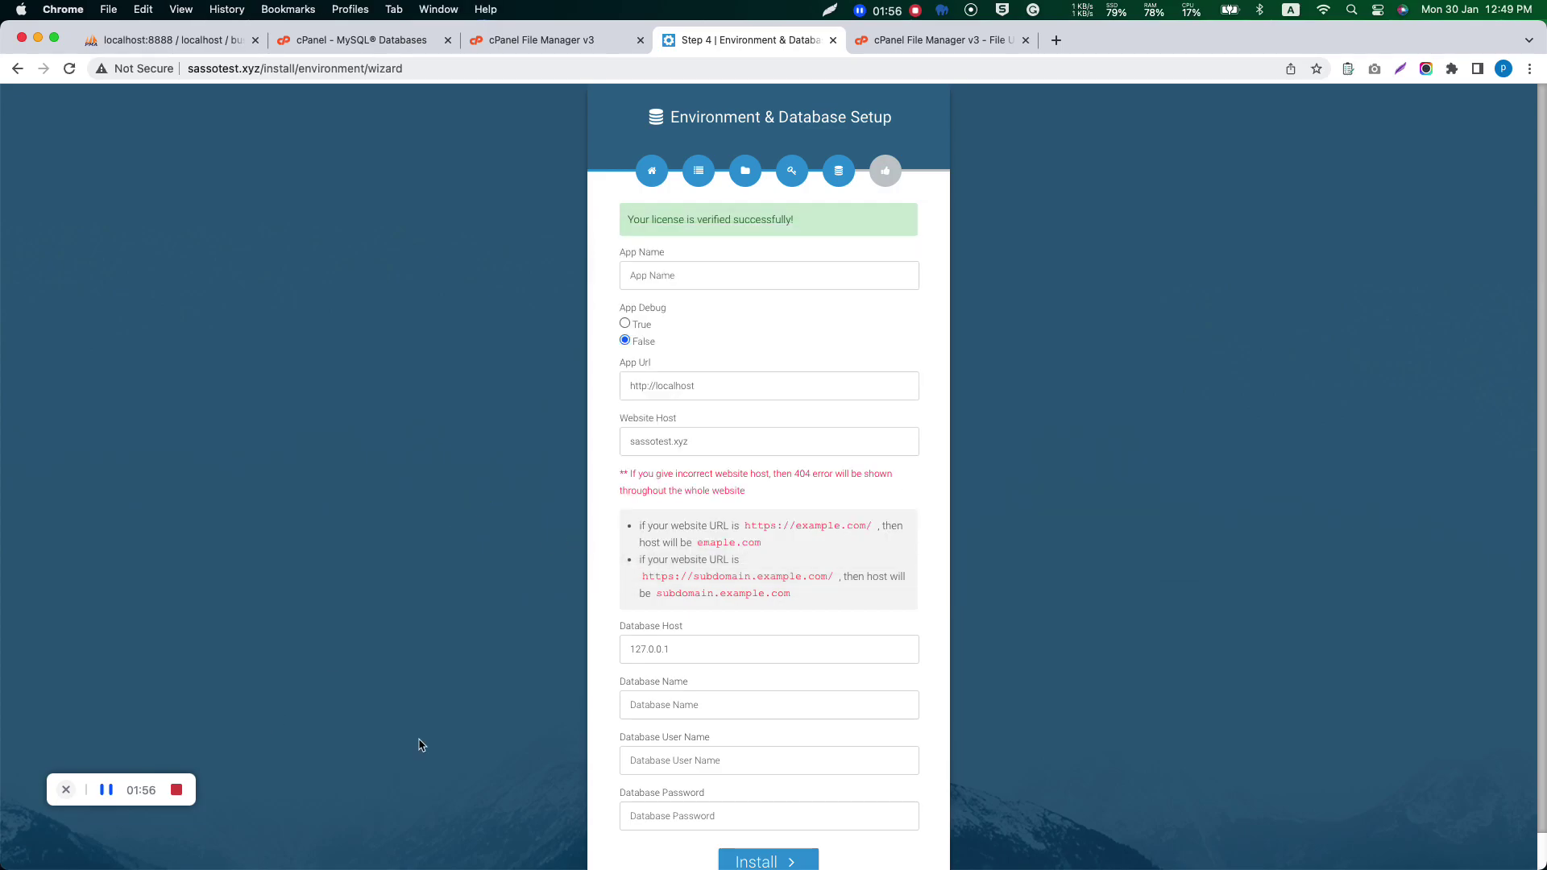
pyautogui.click(644, 287)
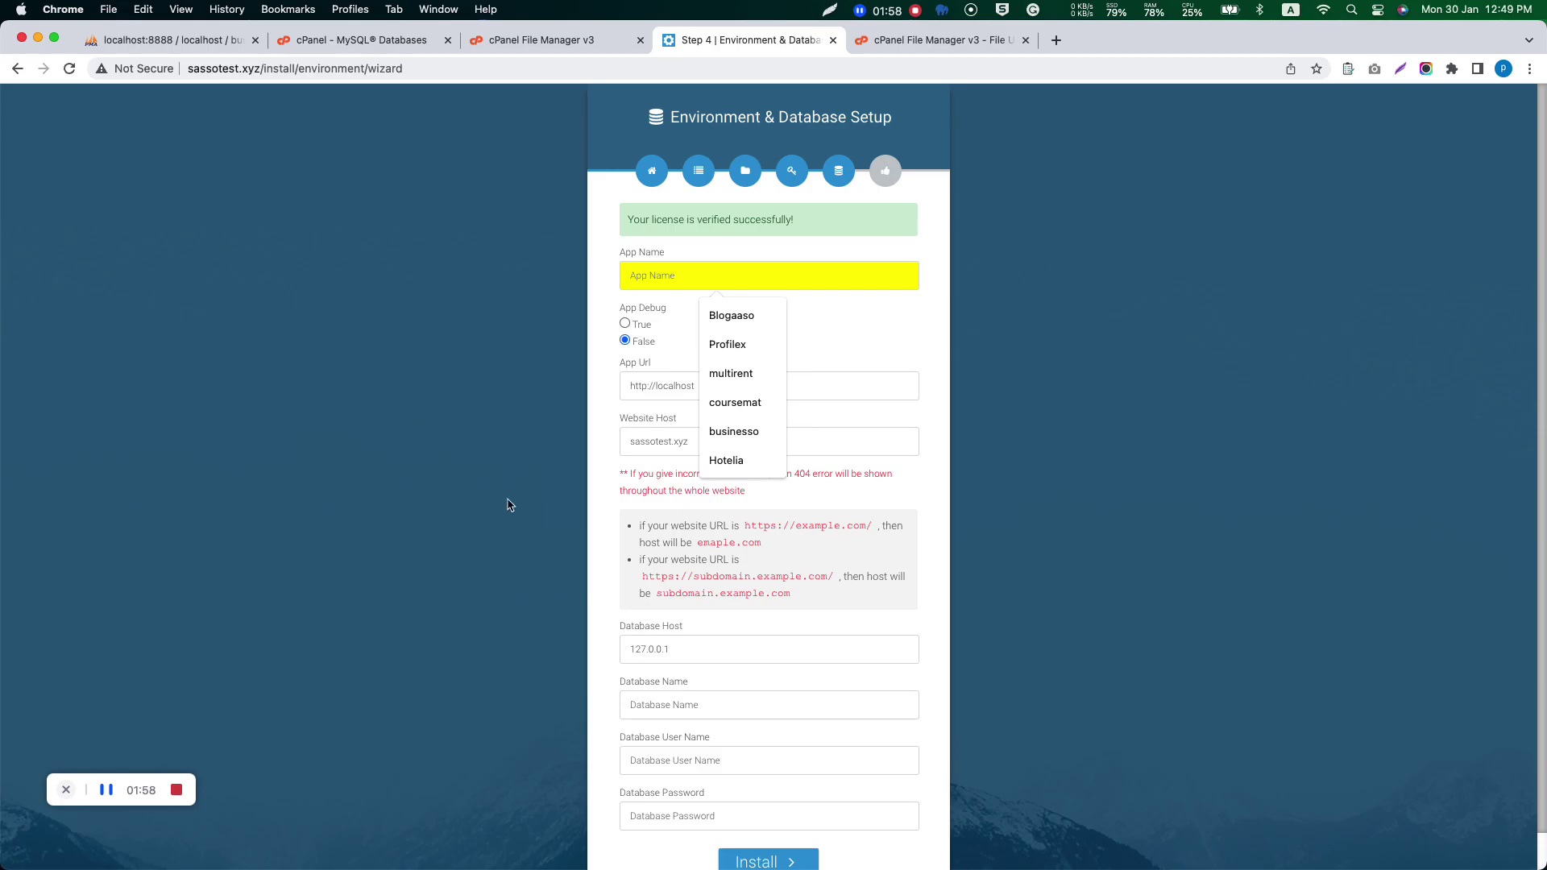
pyautogui.click(550, 327)
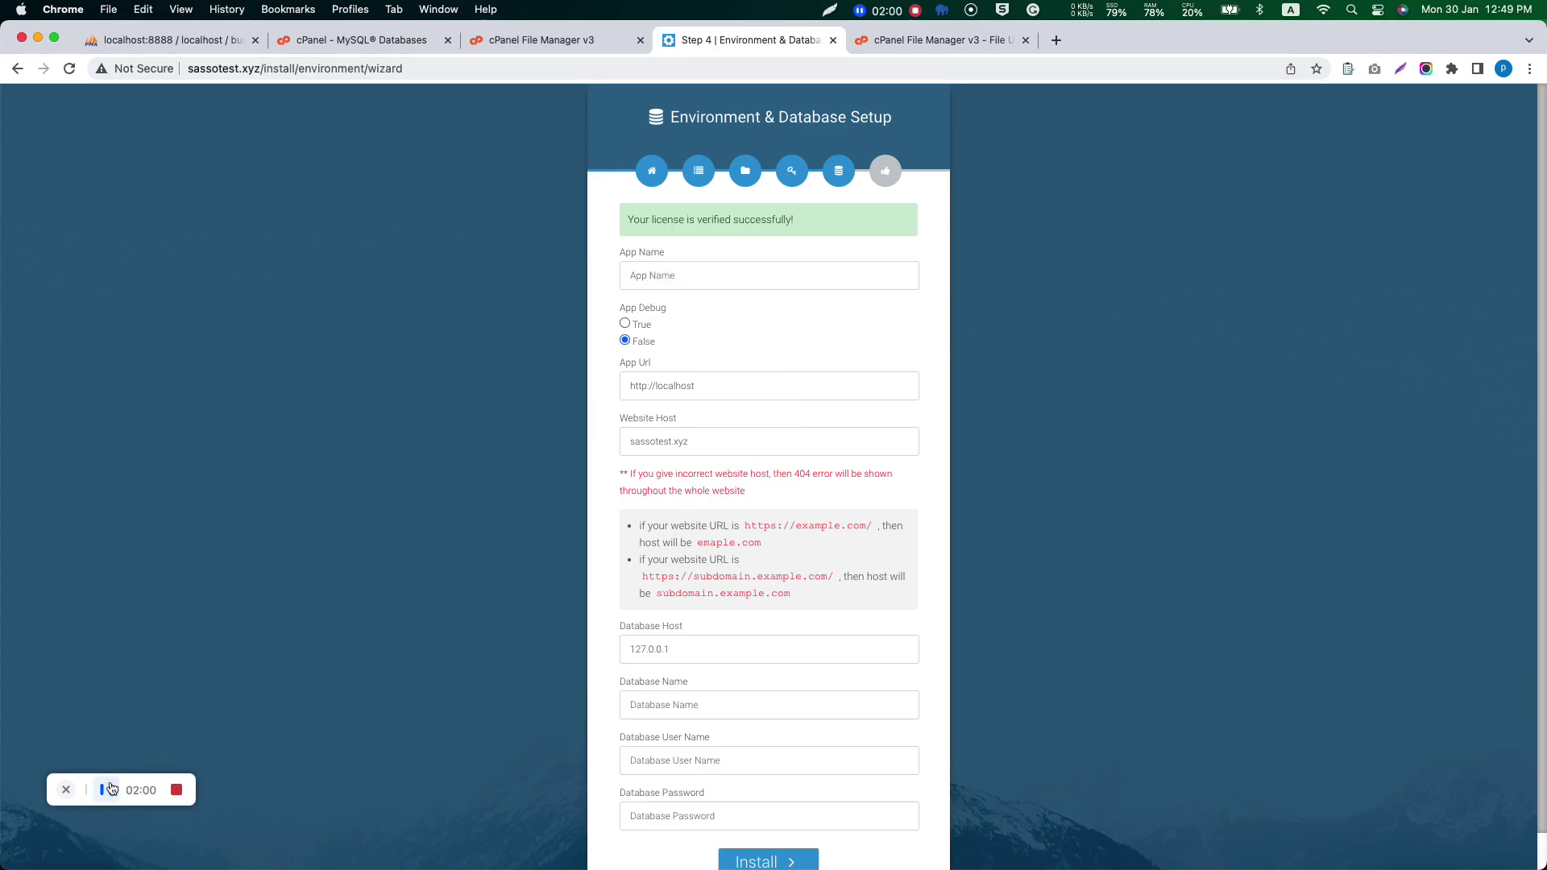
# Search the cPanel tools for "mysql" and open the MySQL Database Wizard.
pyautogui.click(519, 42)
pyautogui.click(366, 40)
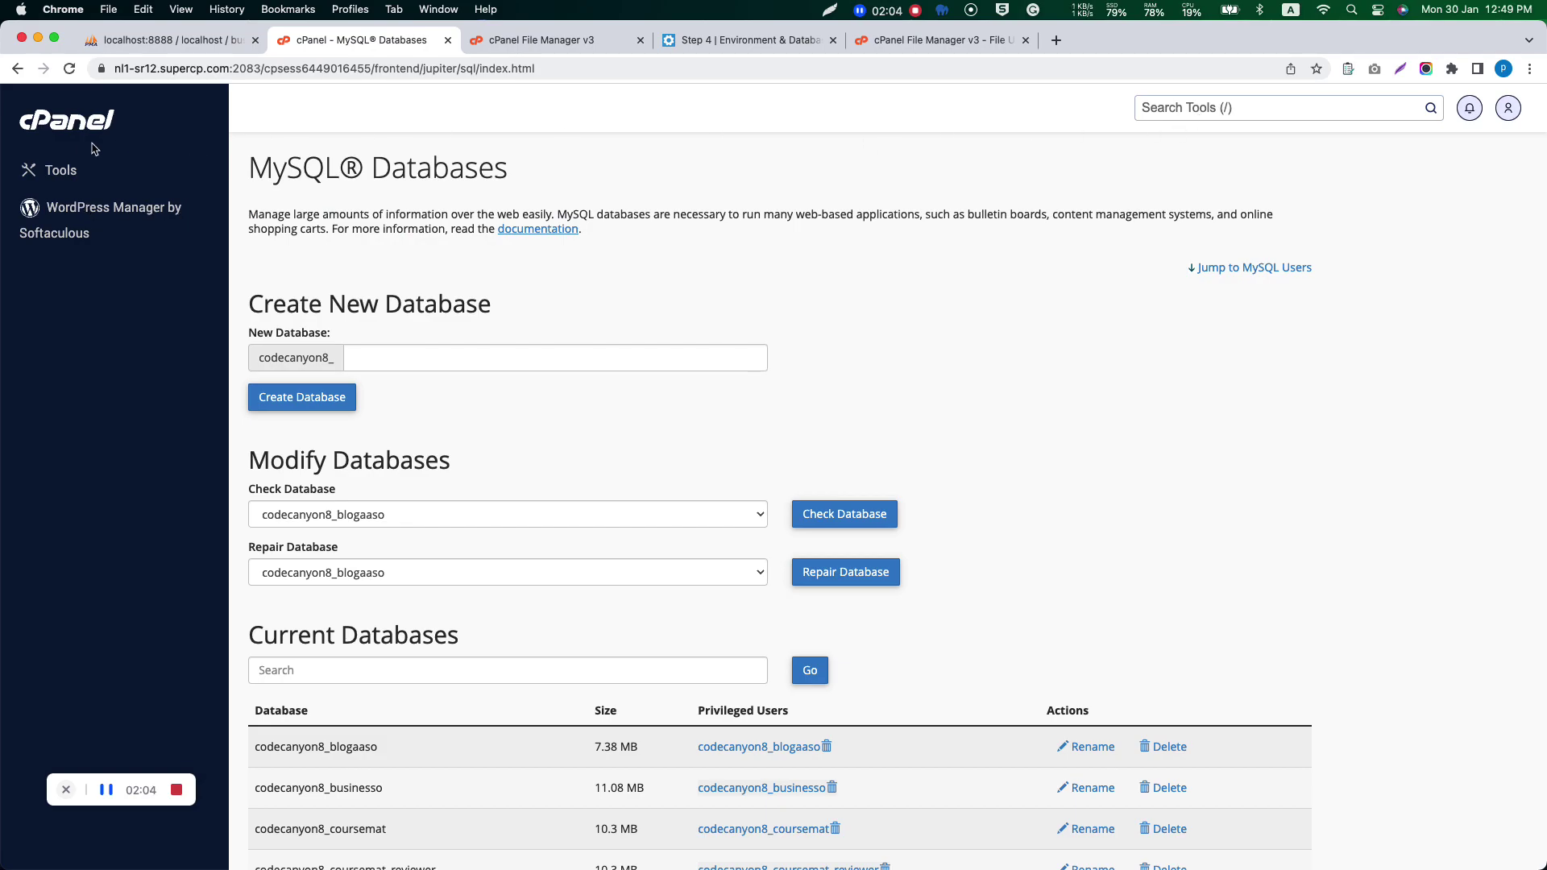
pyautogui.click(70, 132)
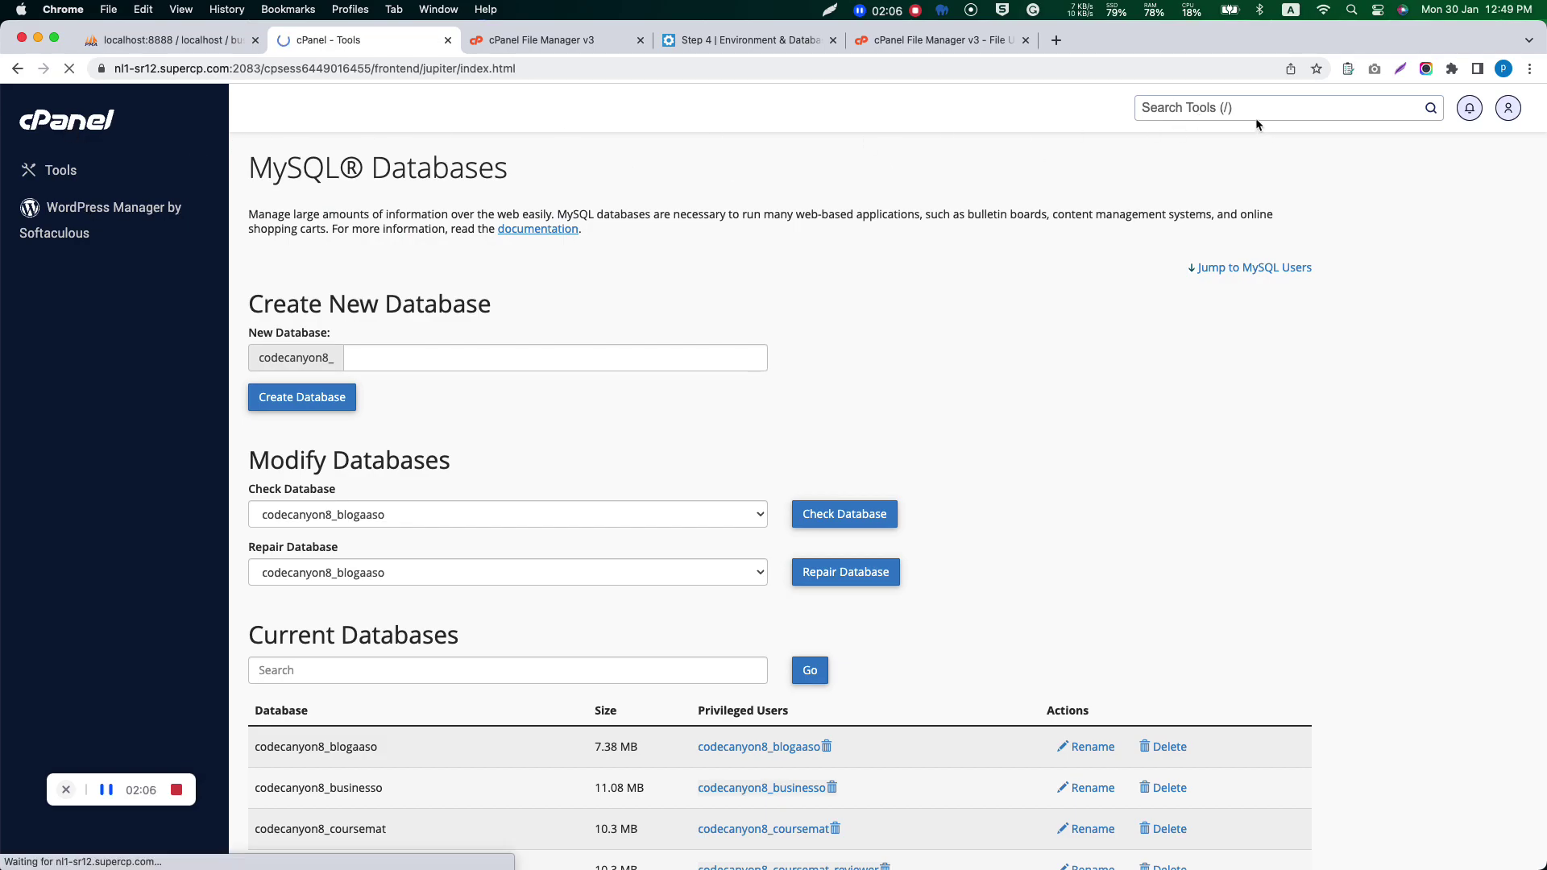
pyautogui.click(1246, 111)
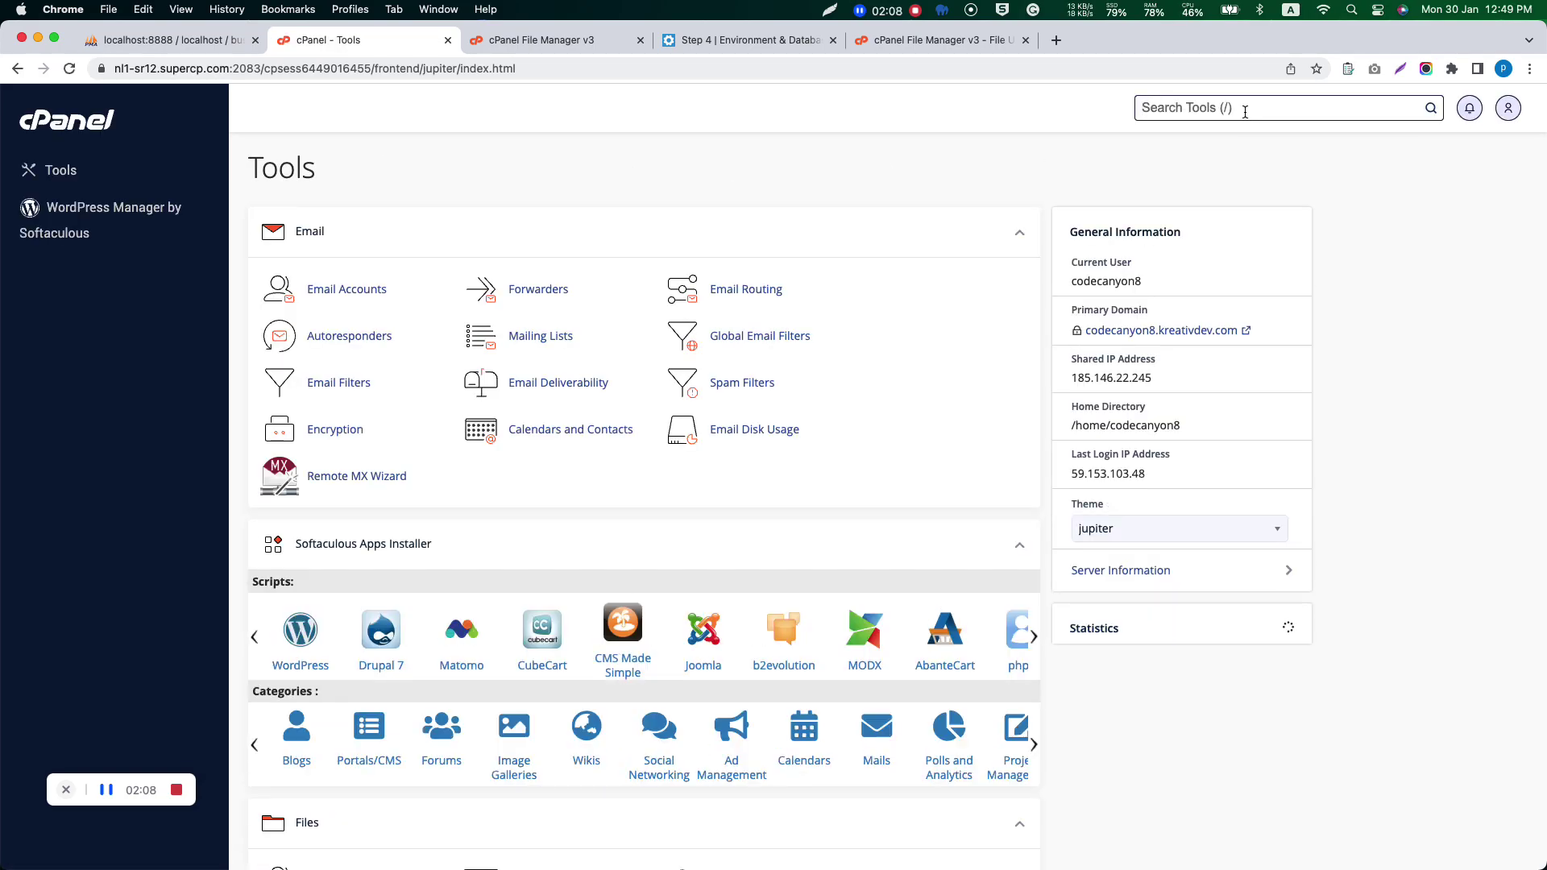
pyautogui.write('mysql')
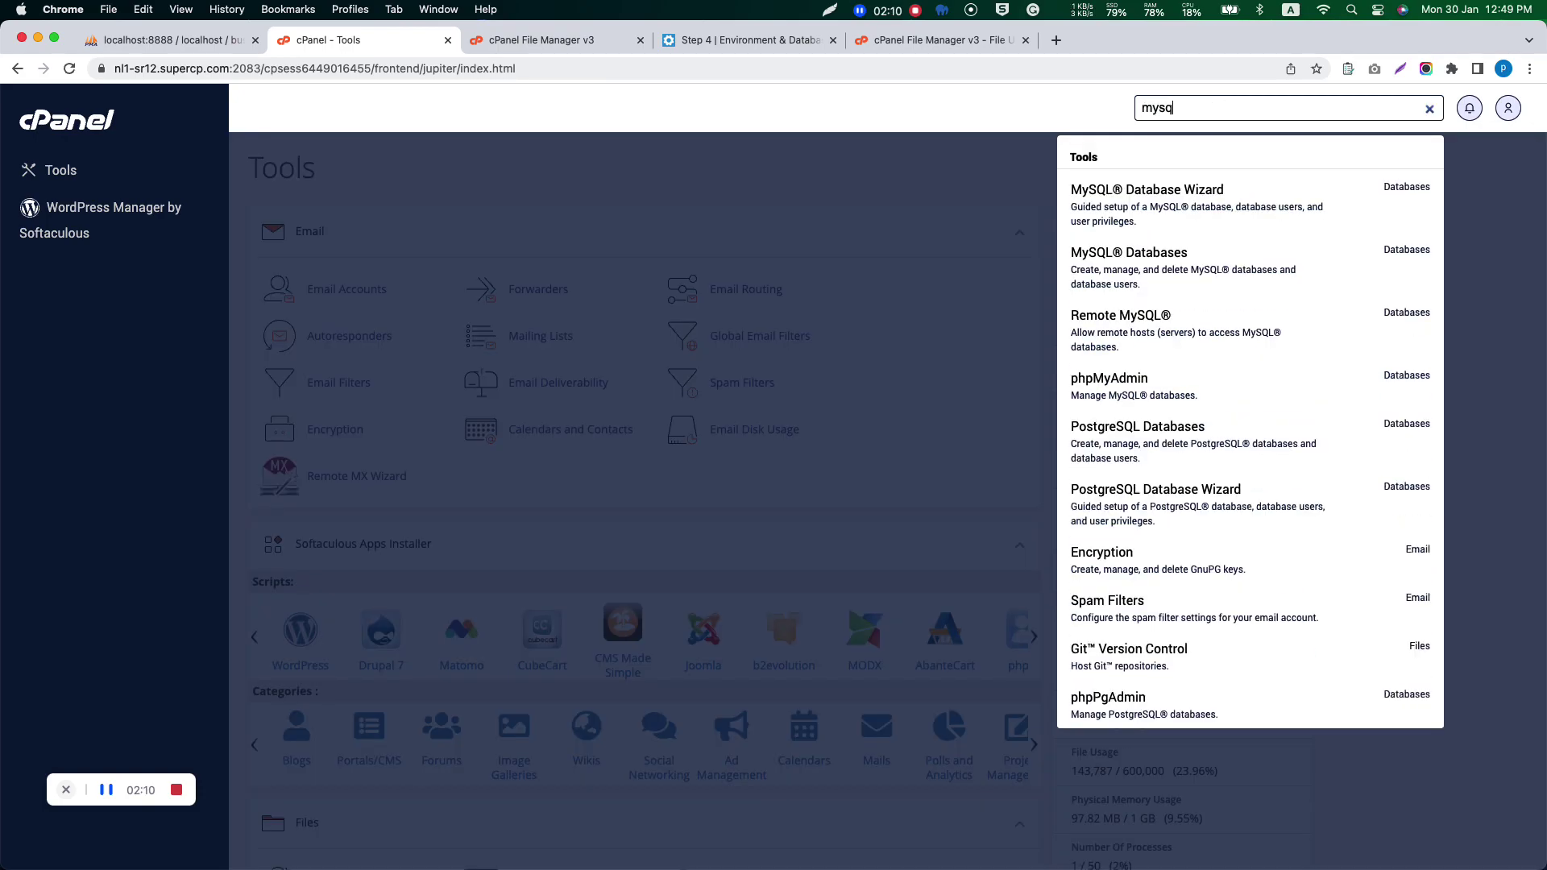
pyautogui.click(1229, 196)
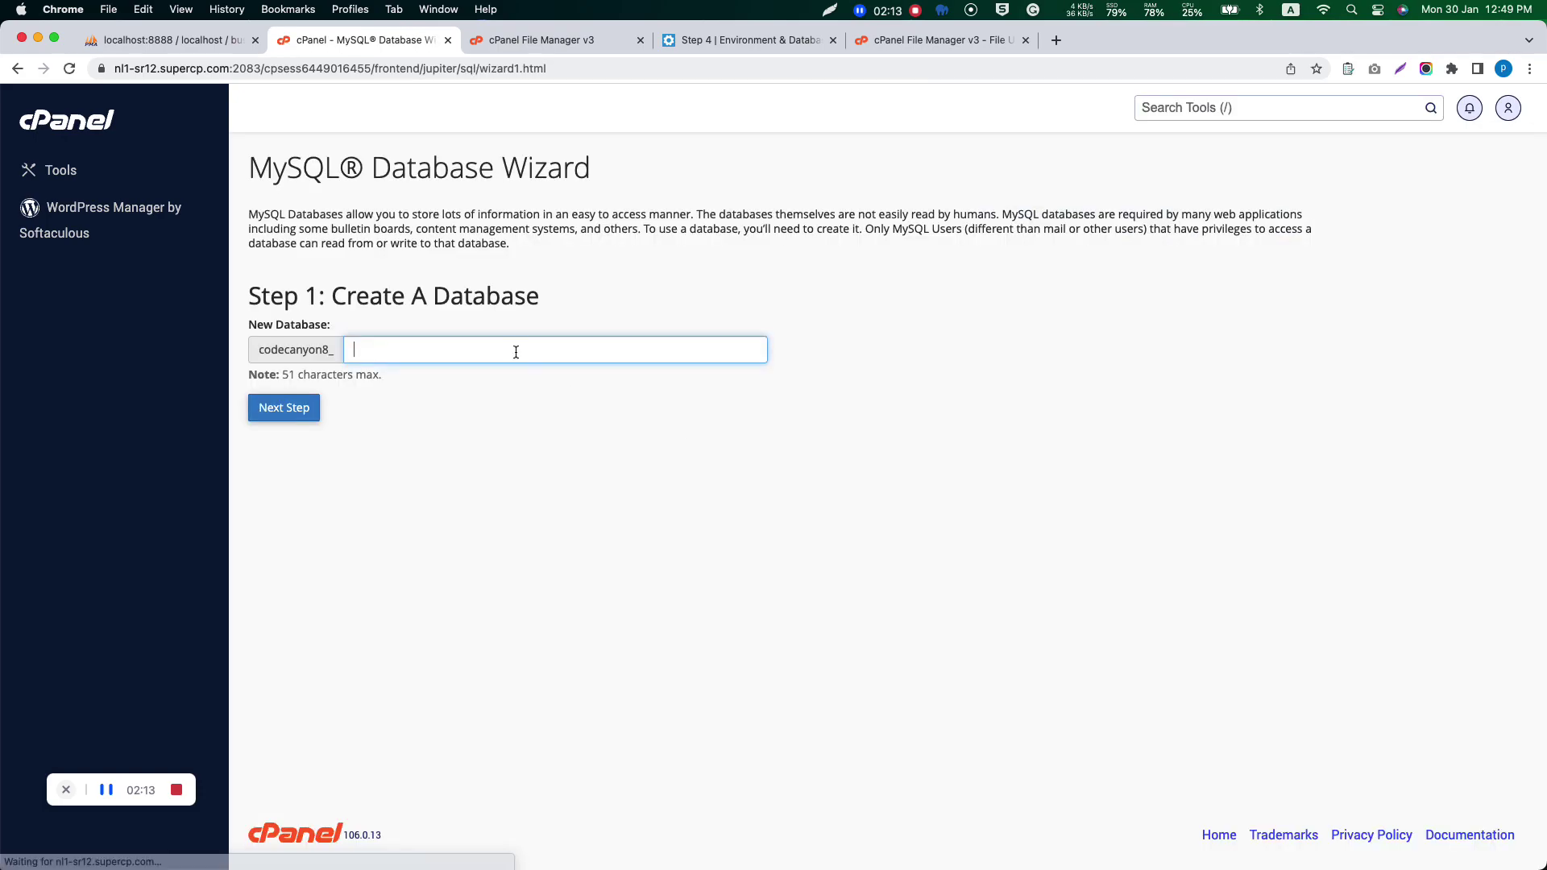
# Name the new database in_bus after the fixed prefix and copy that name.
pyautogui.click(508, 346)
pyautogui.write('in_bus')
pyautogui.press('super+a')
pyautogui.press('super+c')
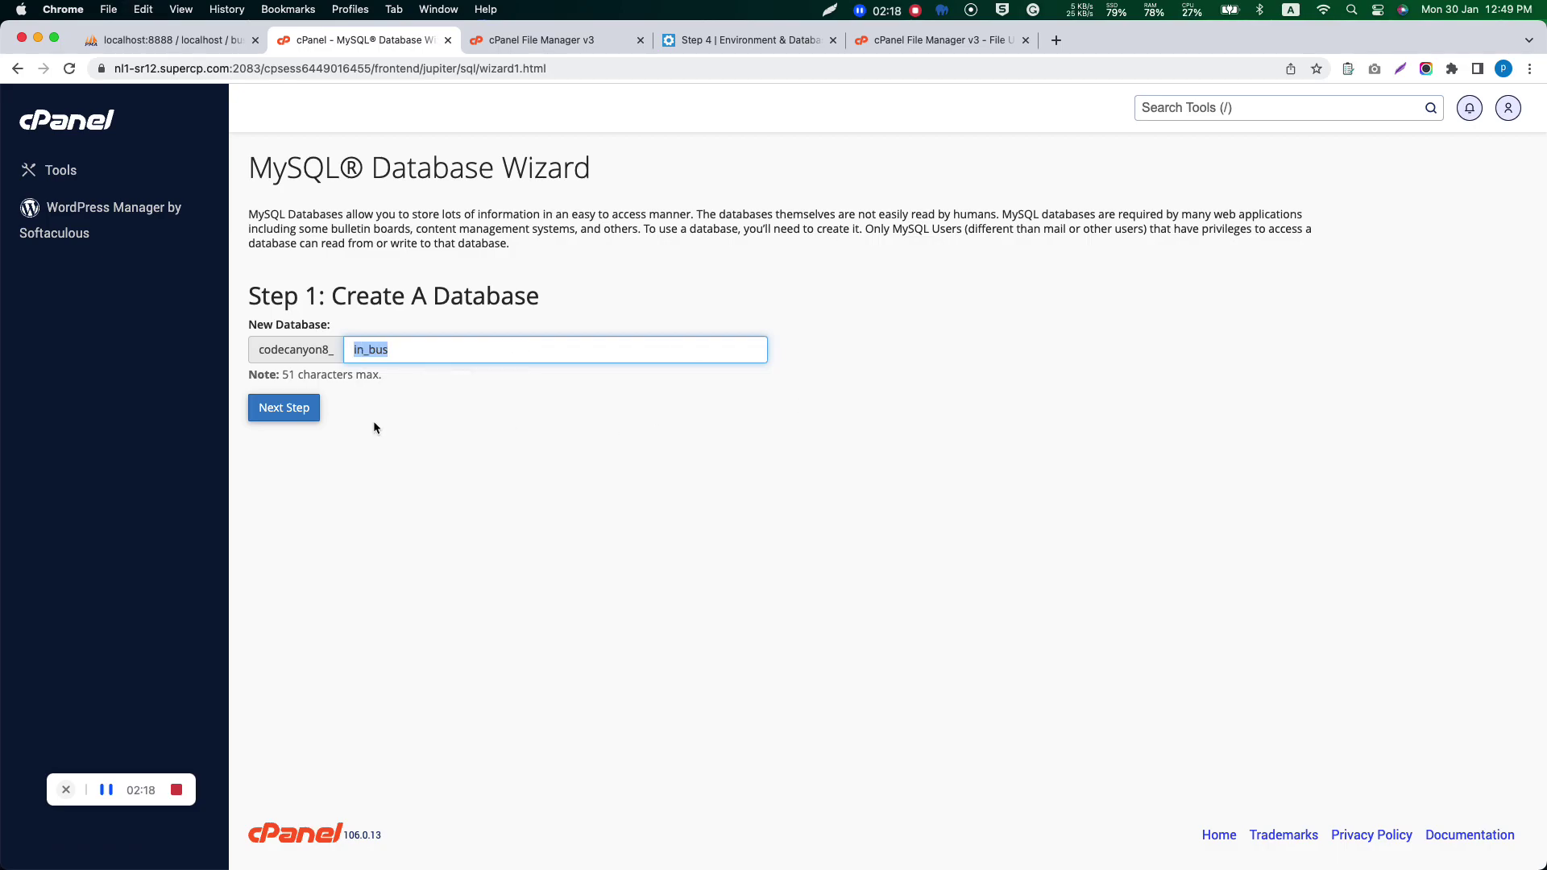
# Create the in_bus database and enter in_bus as the new database user's name.
pyautogui.click(286, 417)
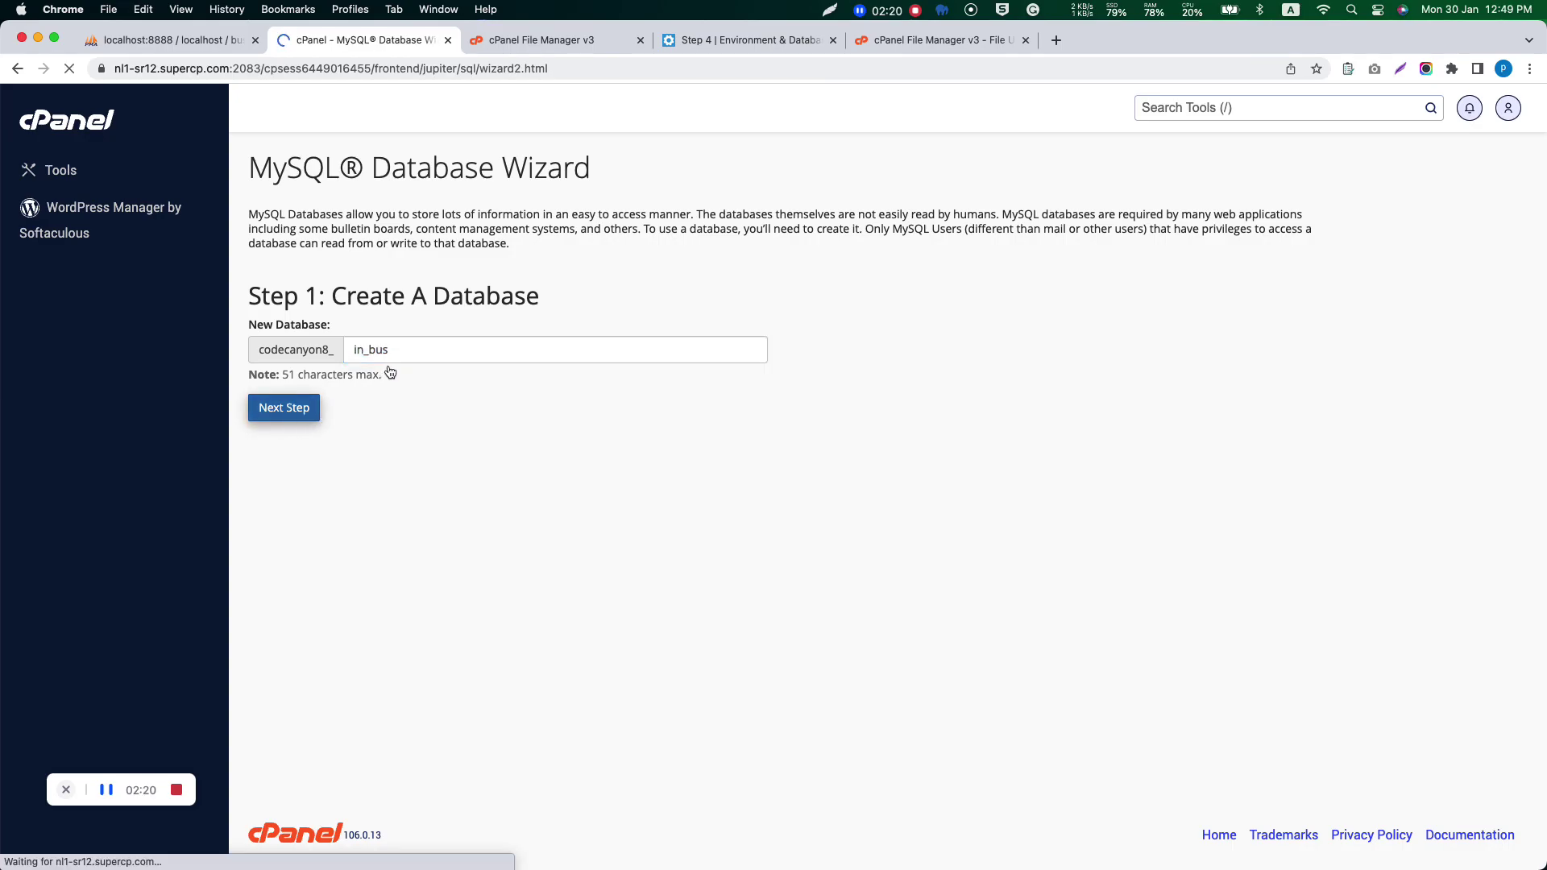
pyautogui.press('super+v')
# Generate a password for the database user and paste a copy of it into the Installation Video note.
pyautogui.click(851, 514)
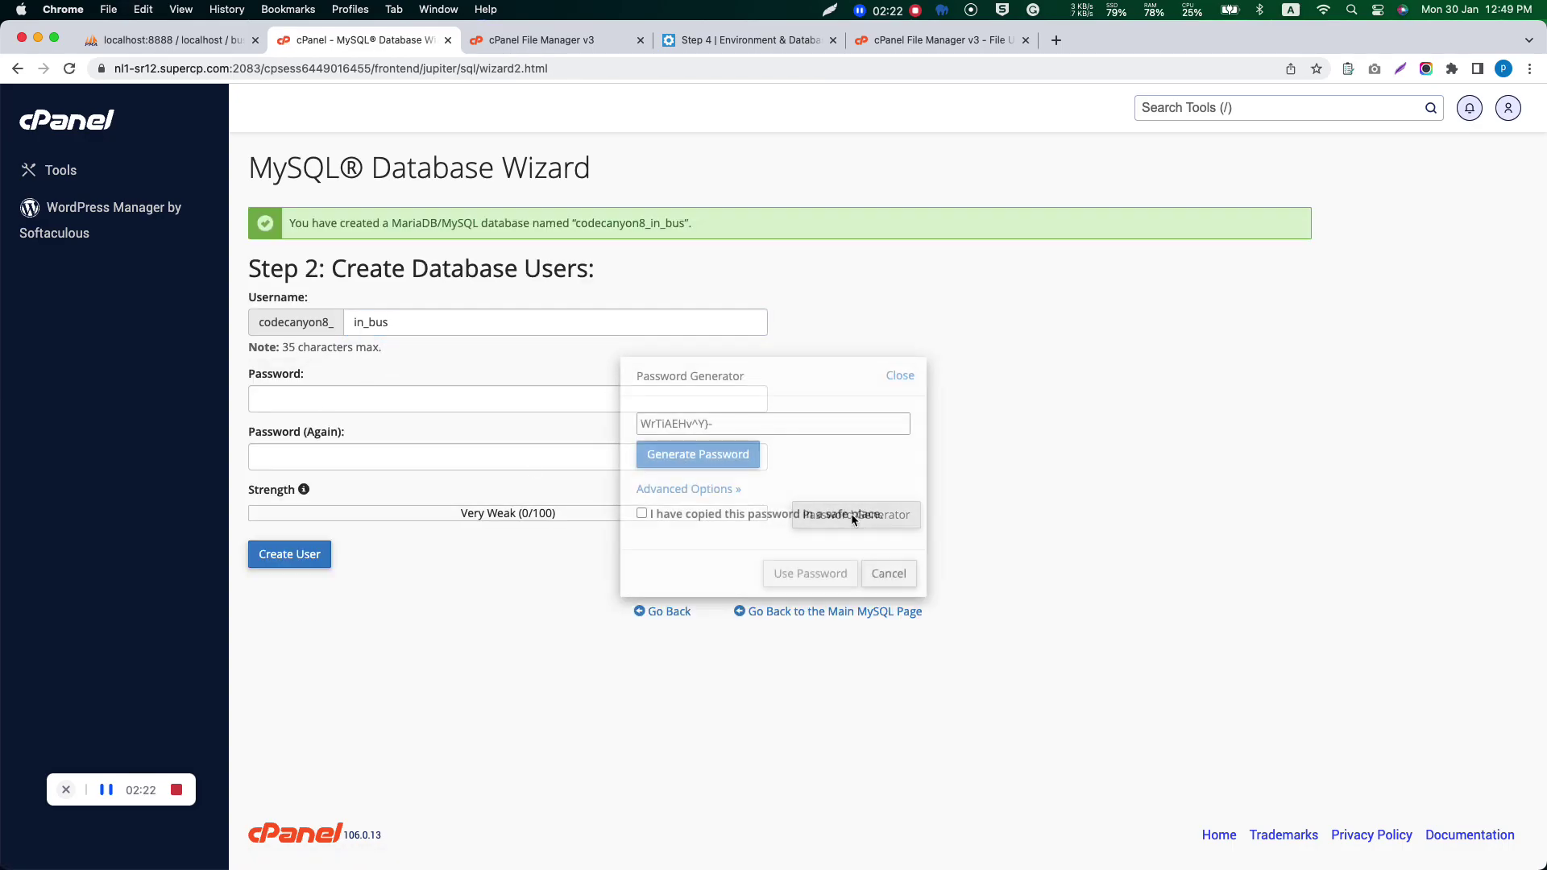
pyautogui.tripleClick(697, 426)
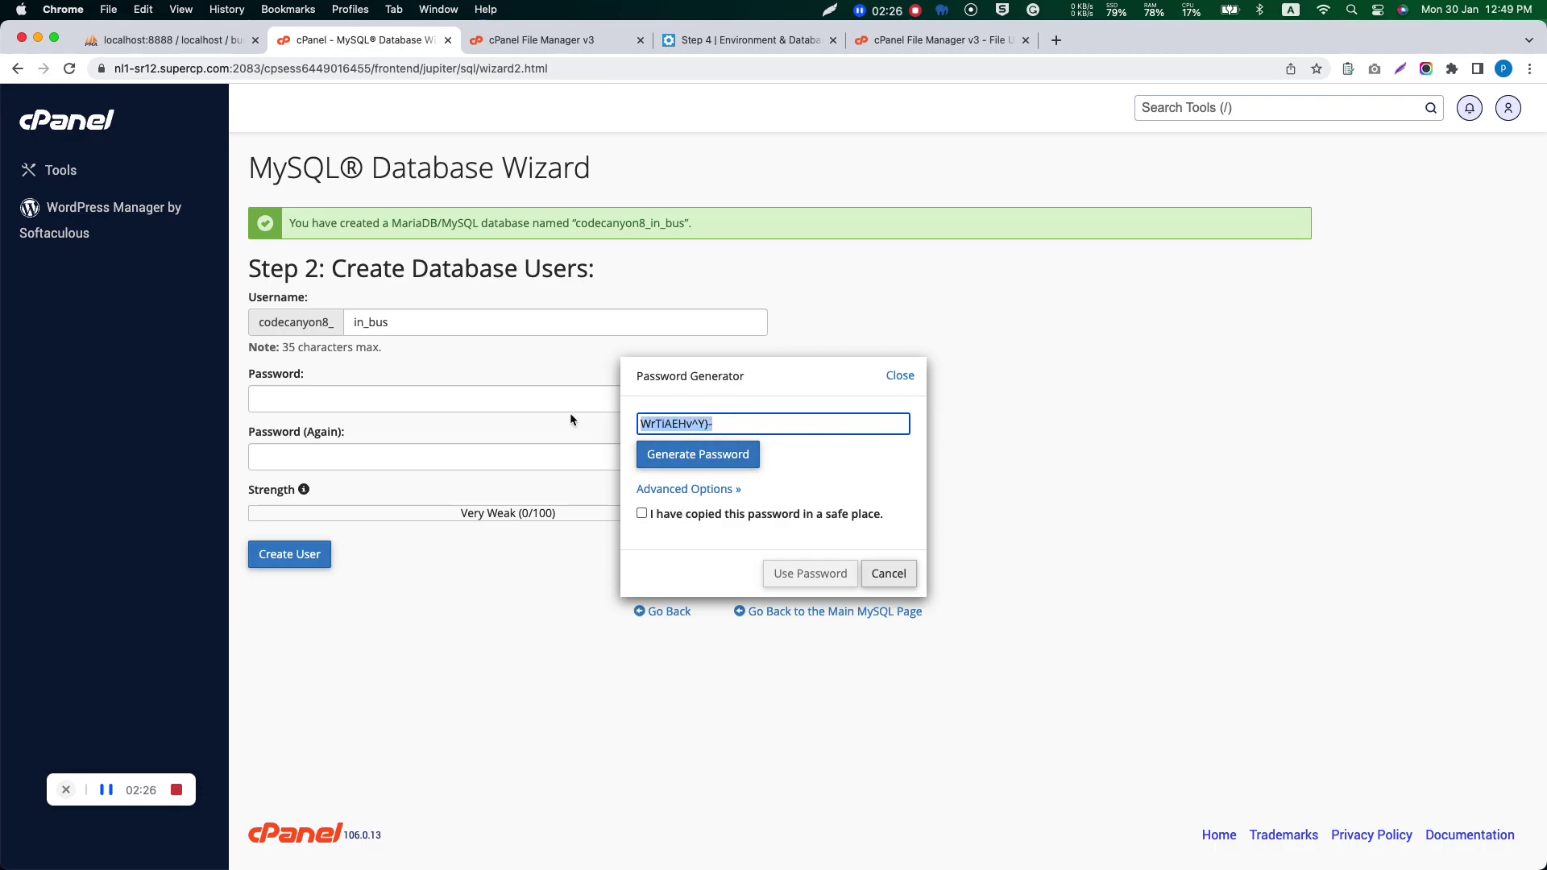
pyautogui.click(501, 833)
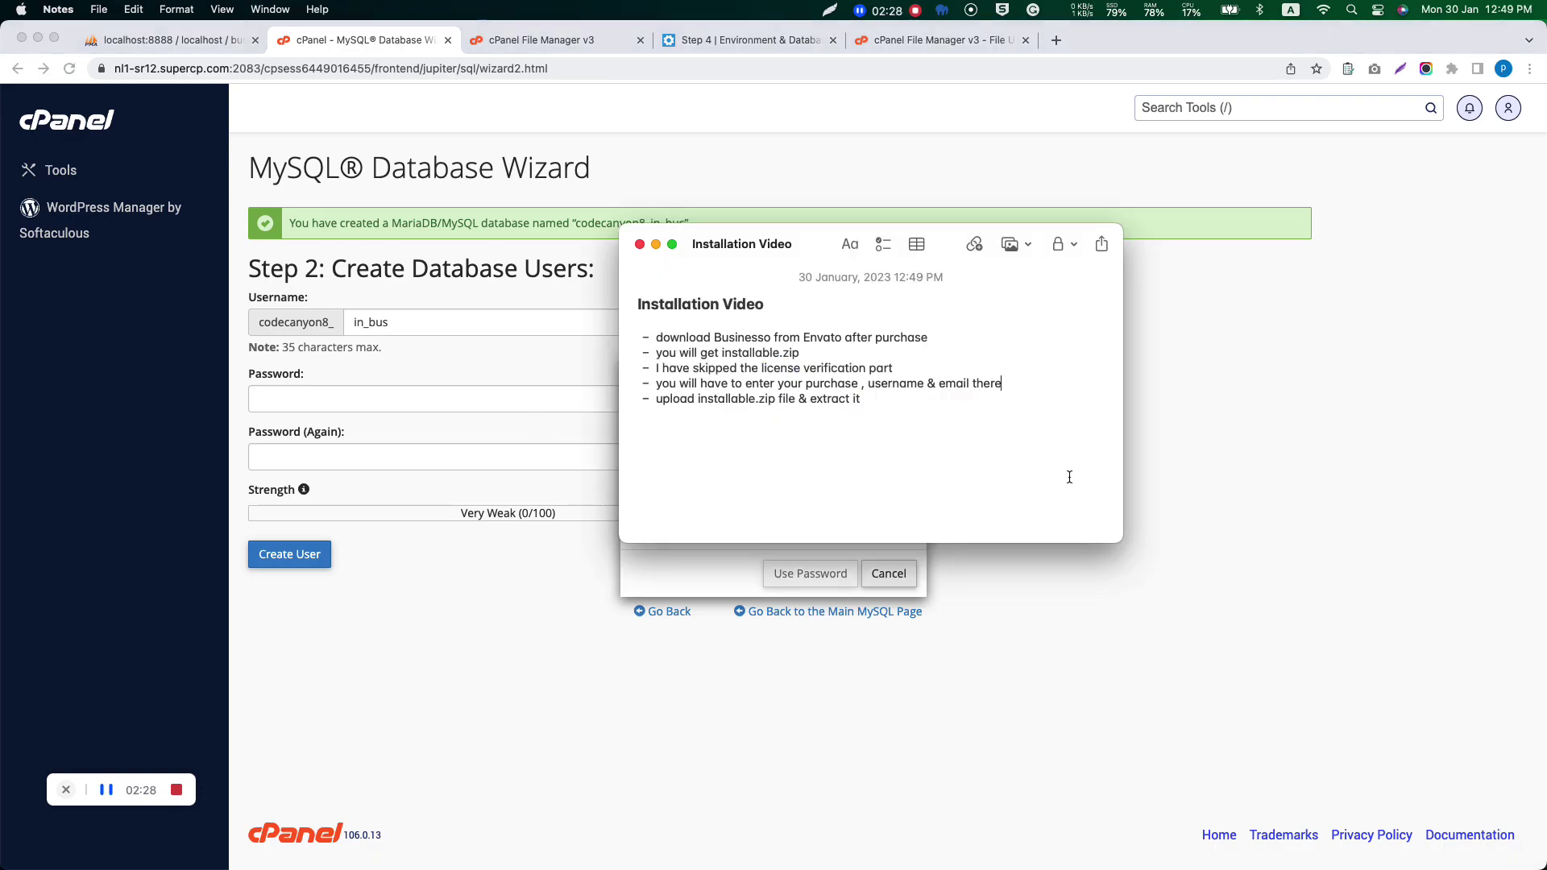
pyautogui.press('super+v')
pyautogui.press('super+Tab')
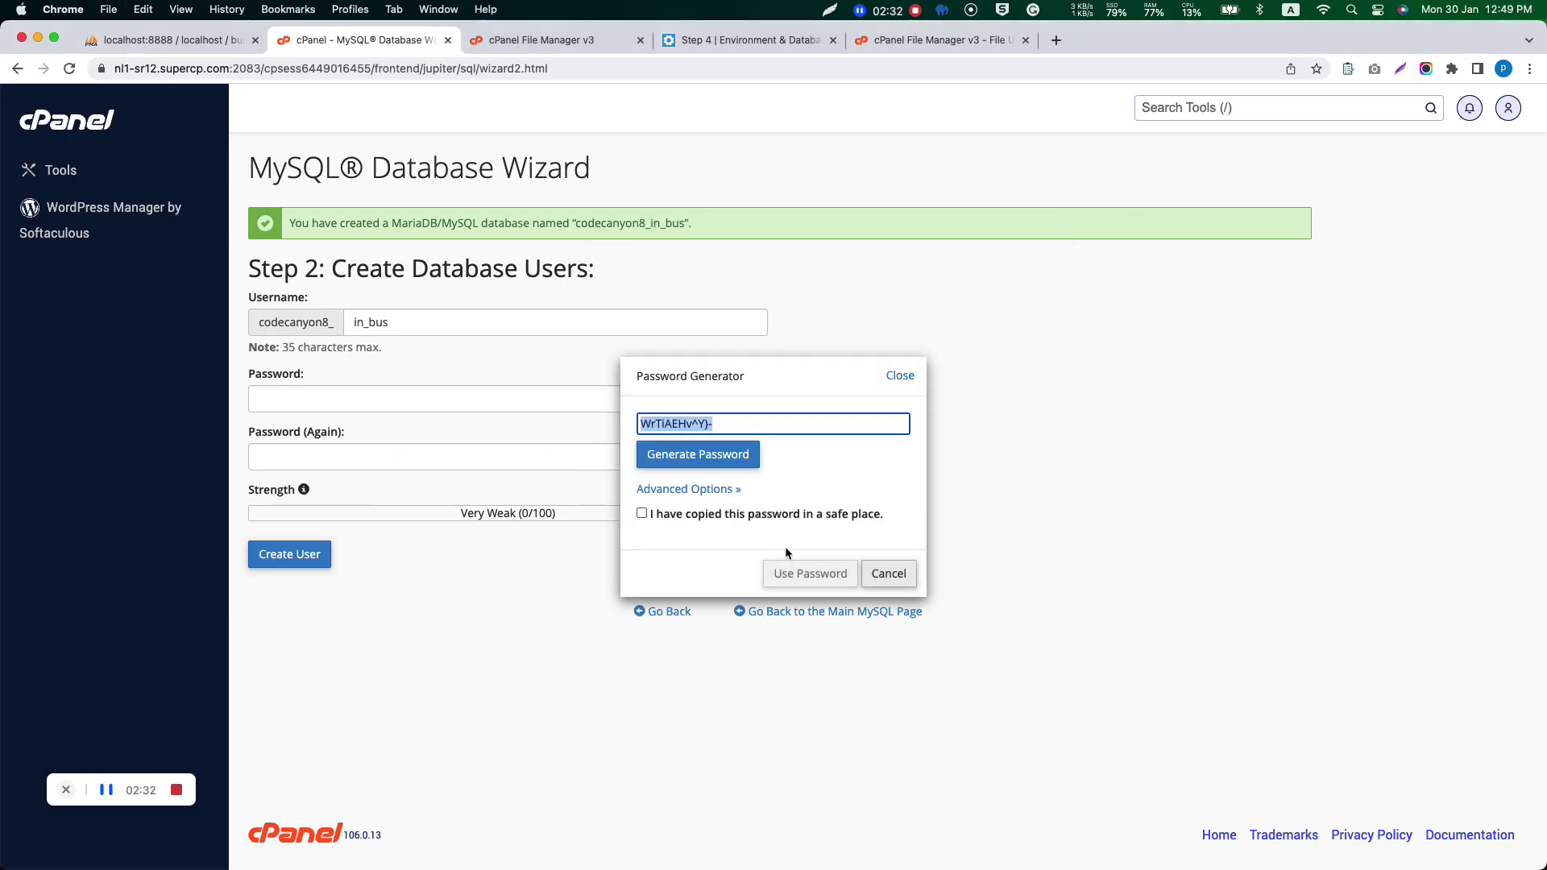
# Mark the generated password as copied, apply it to the password fields and create the database user.
pyautogui.click(693, 516)
pyautogui.click(802, 572)
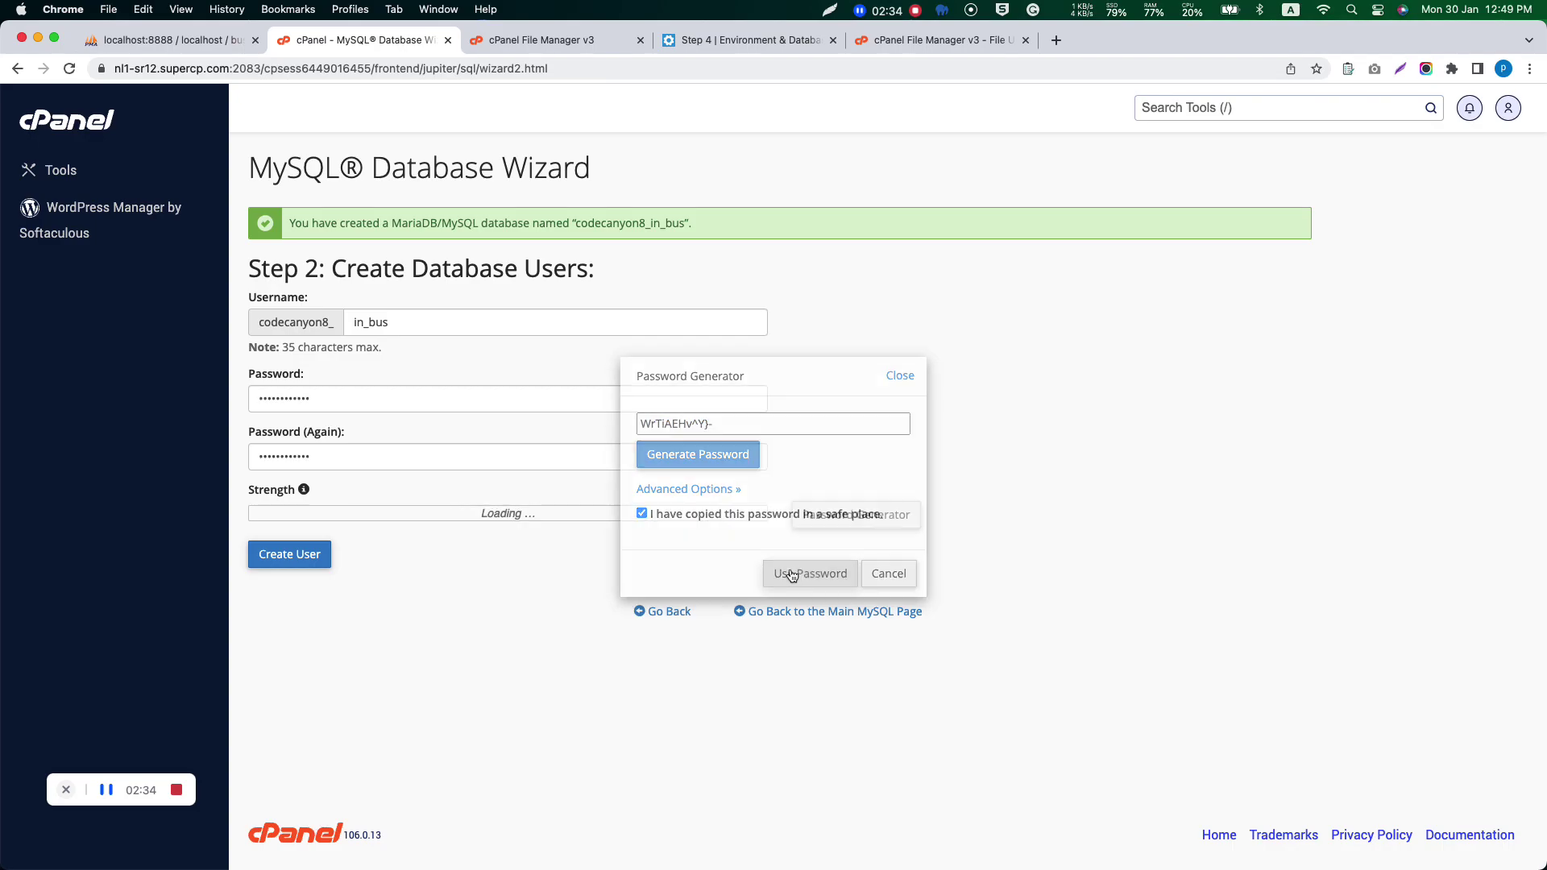
pyautogui.click(301, 562)
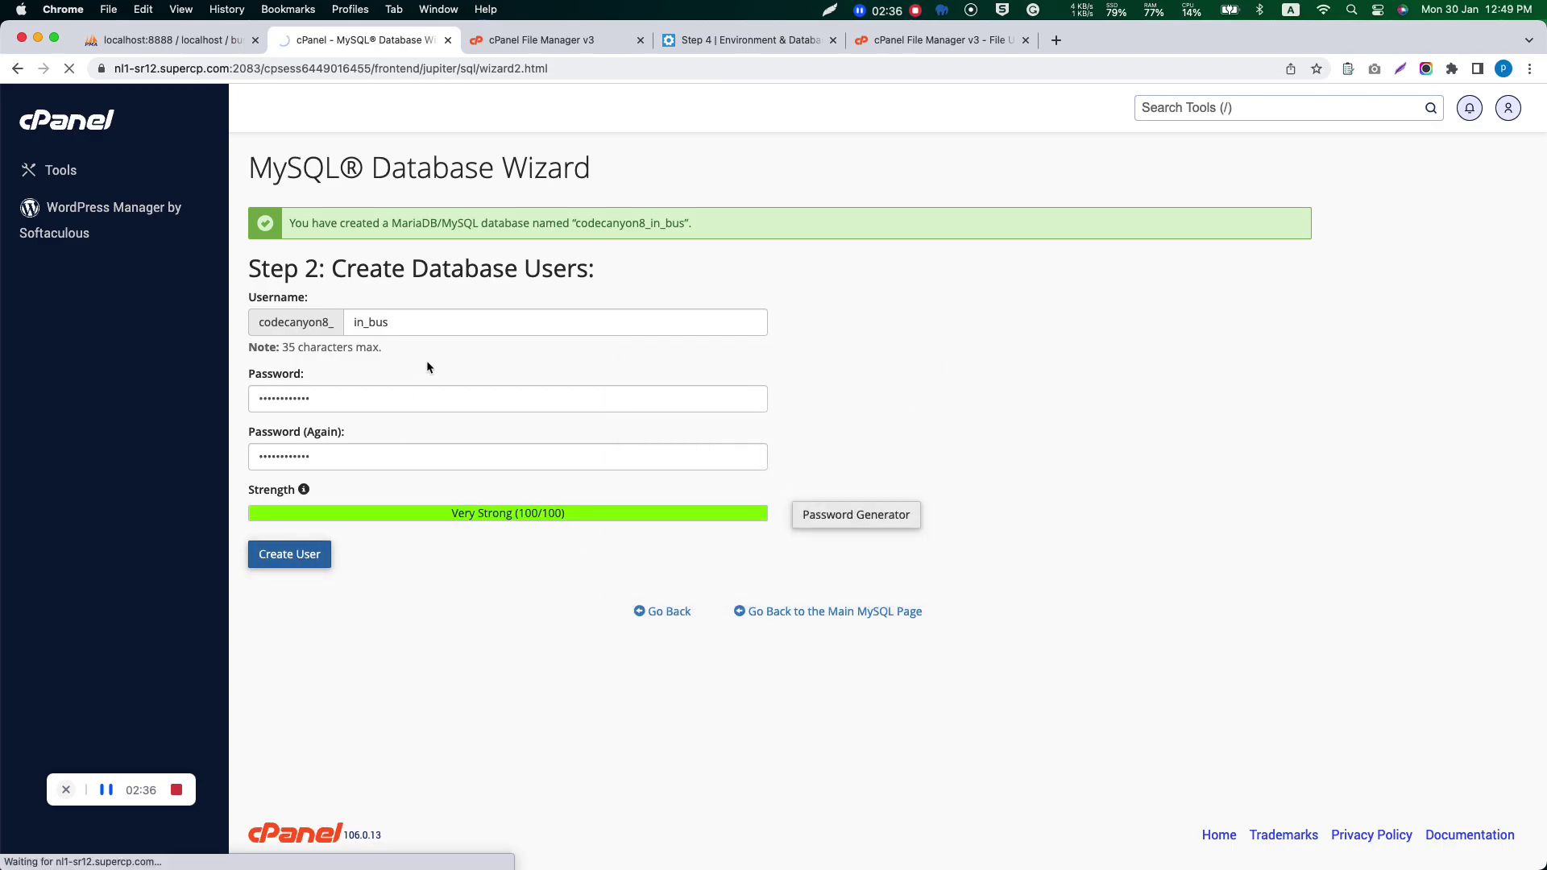
# Copy the user and database names from the wizard into the Installation Video note and return to cPanel.
pyautogui.moveTo(419, 312); pyautogui.dragTo(246, 295)
pyautogui.press('super+c')
pyautogui.press('super+Tab')
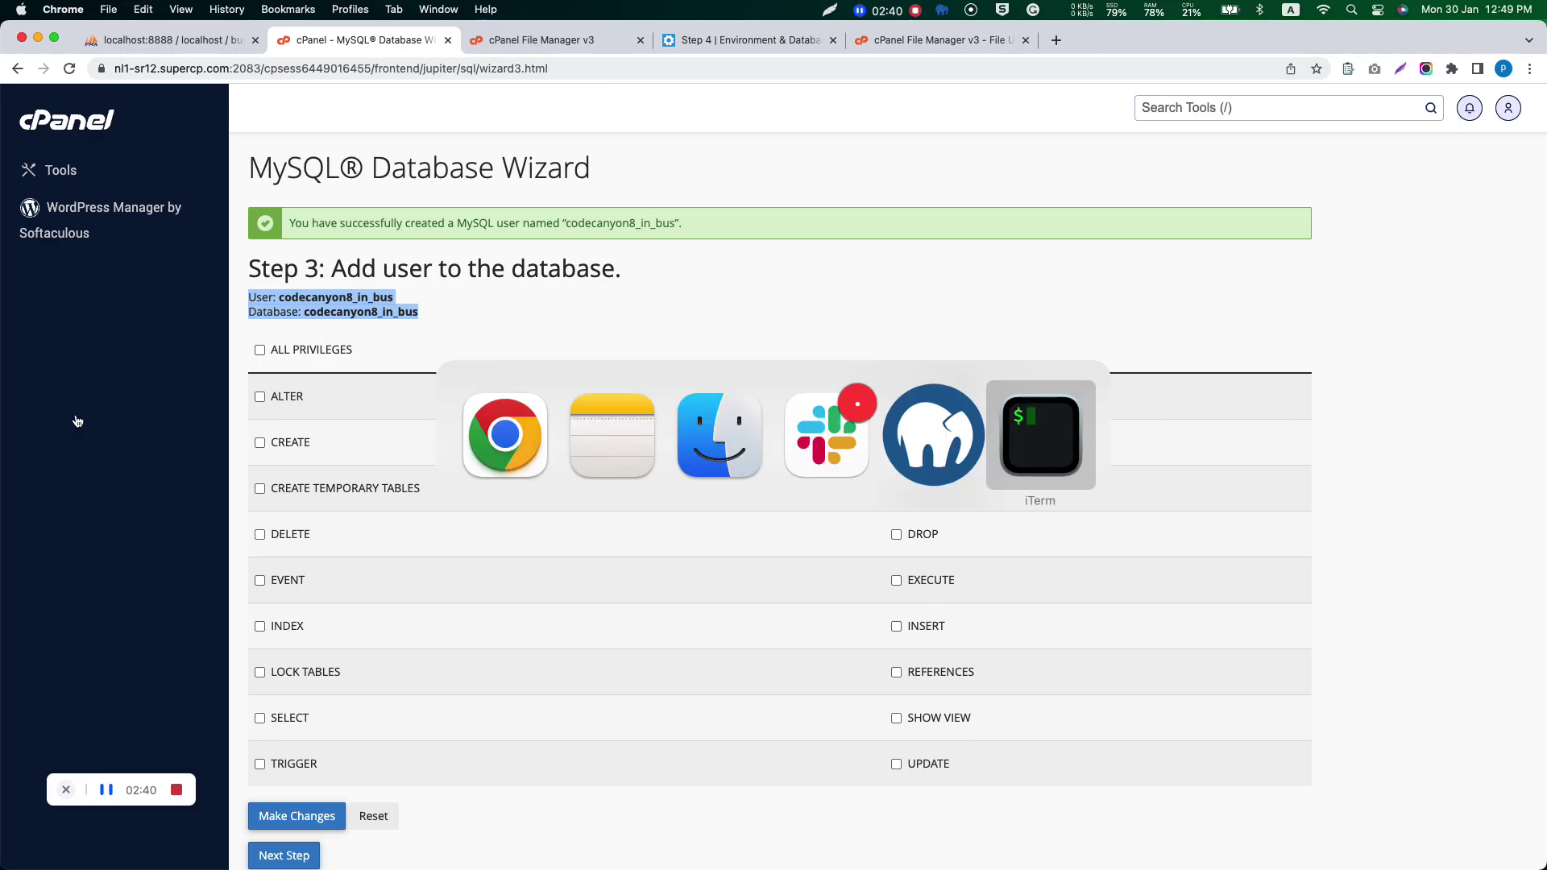
pyautogui.click(594, 462)
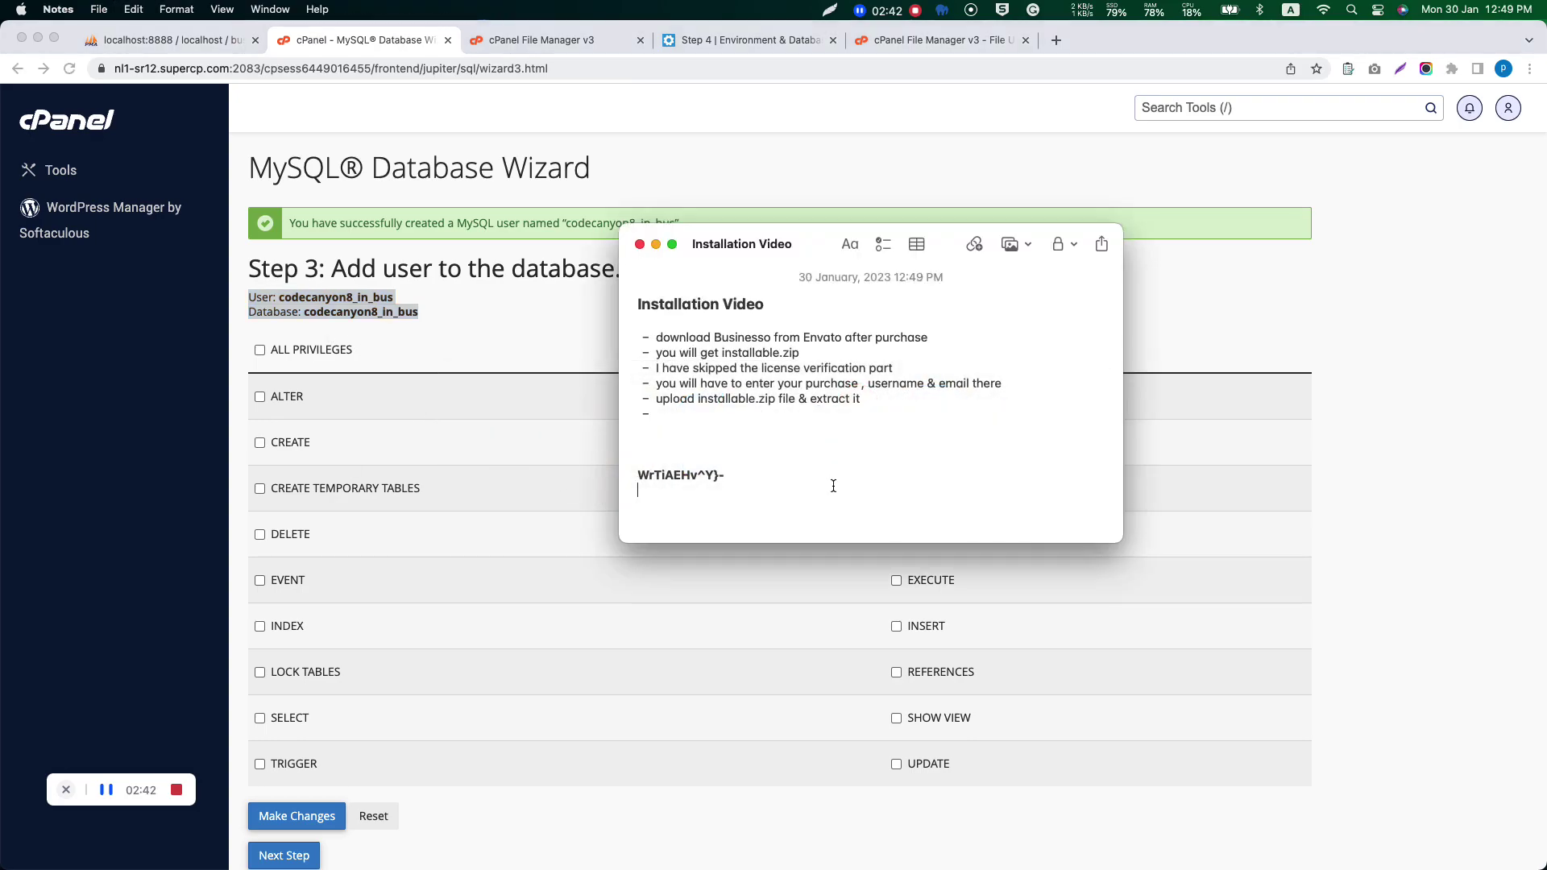
pyautogui.press('super+v')
pyautogui.press('super+Tab')
# Grant the user all privileges on the database and complete the wizard.
pyautogui.click(327, 352)
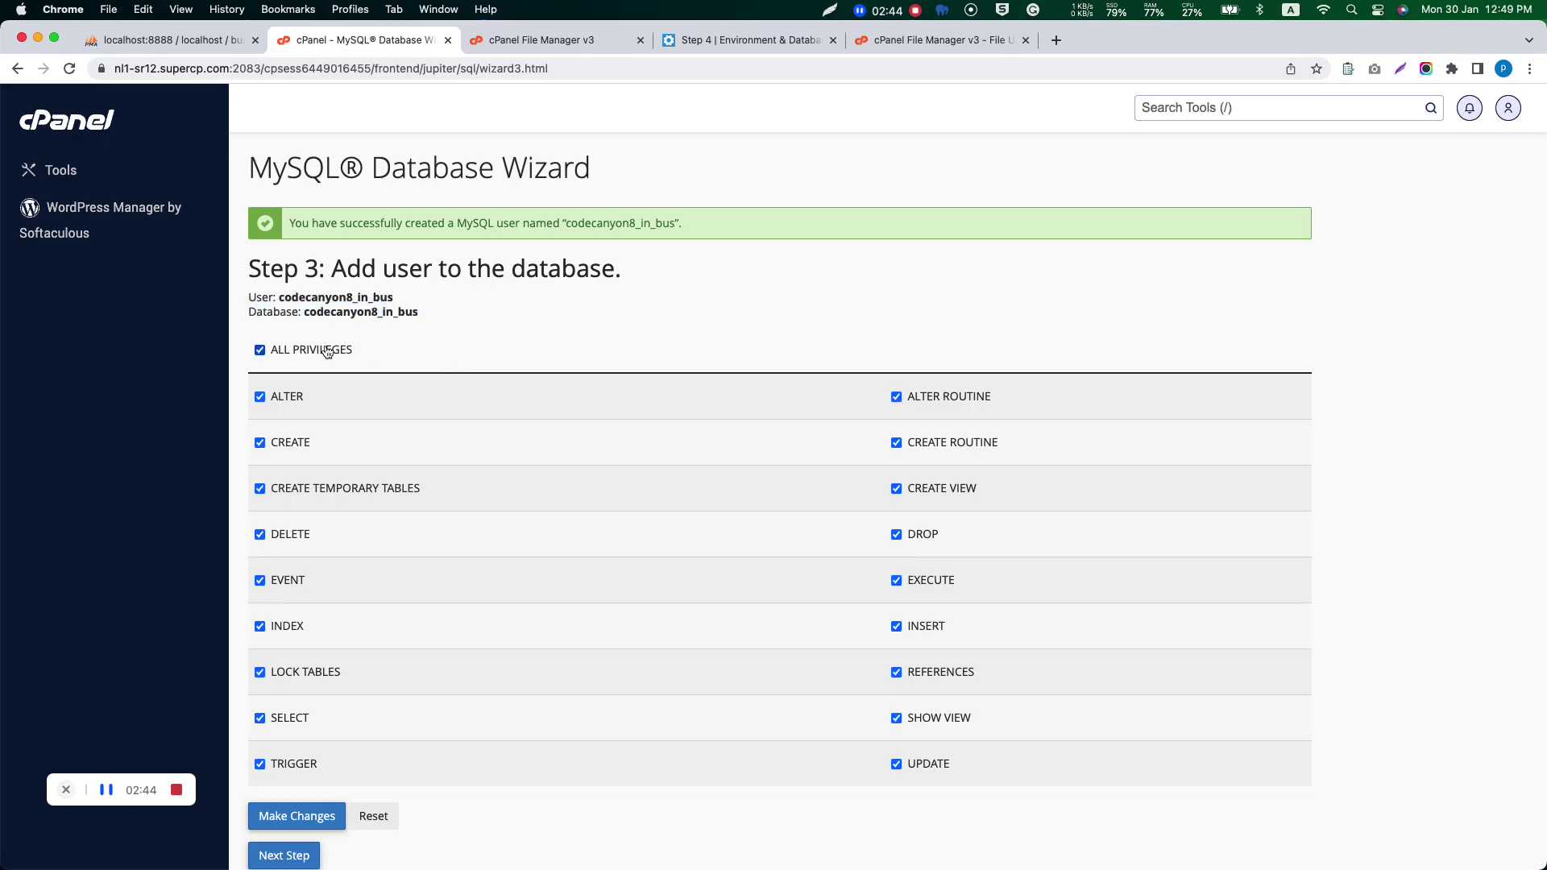
pyautogui.scroll(-1, 306, 645)
pyautogui.click(289, 820)
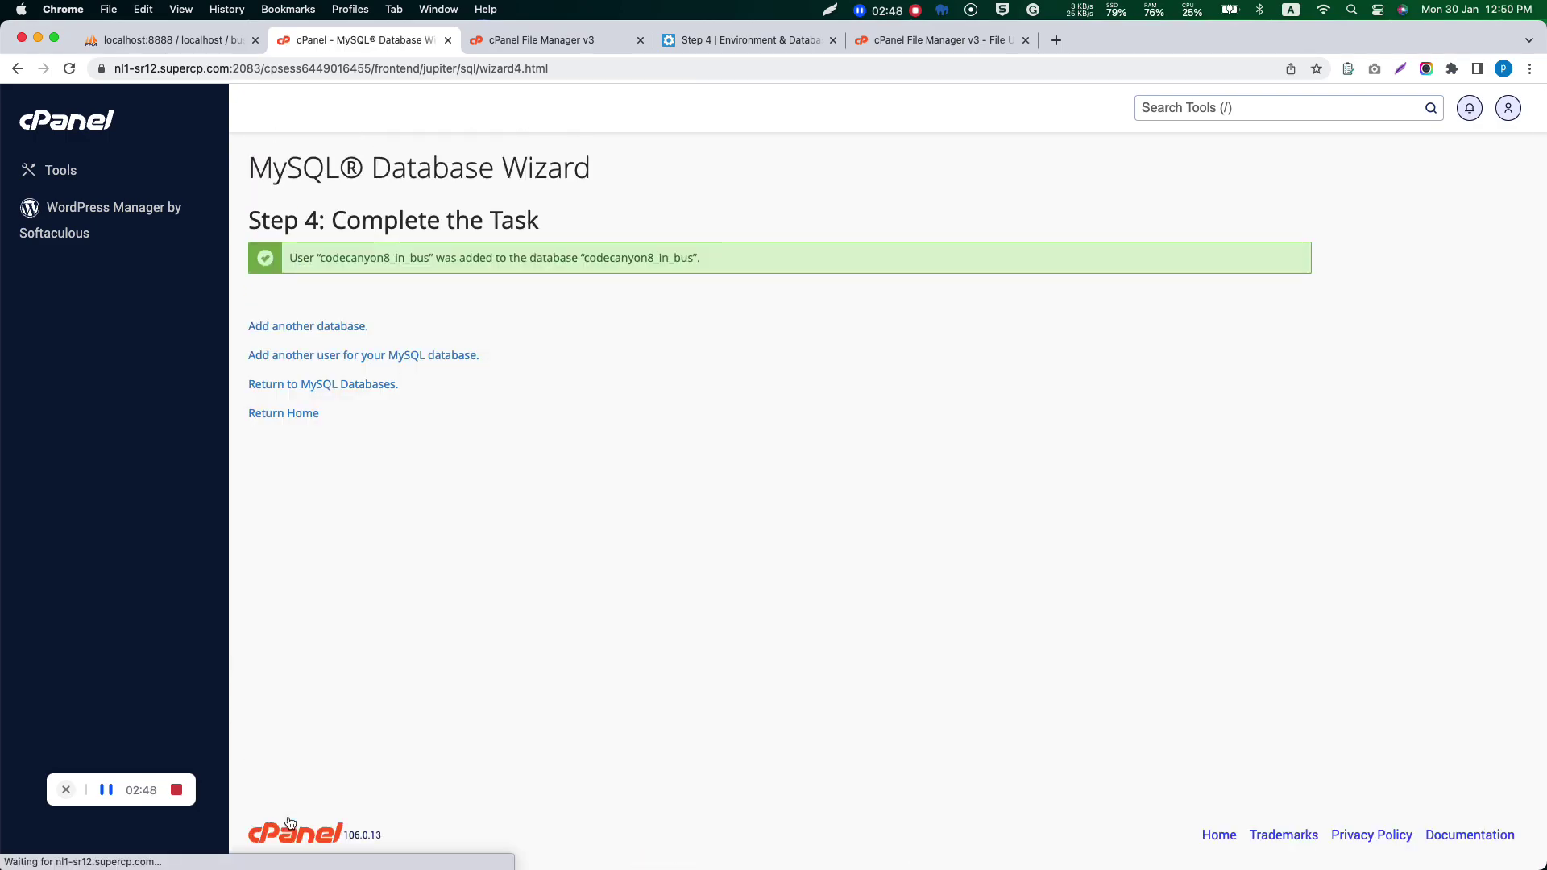
# Search the cPanel tools for "php" and open phpMyAdmin.
pyautogui.click(1268, 112)
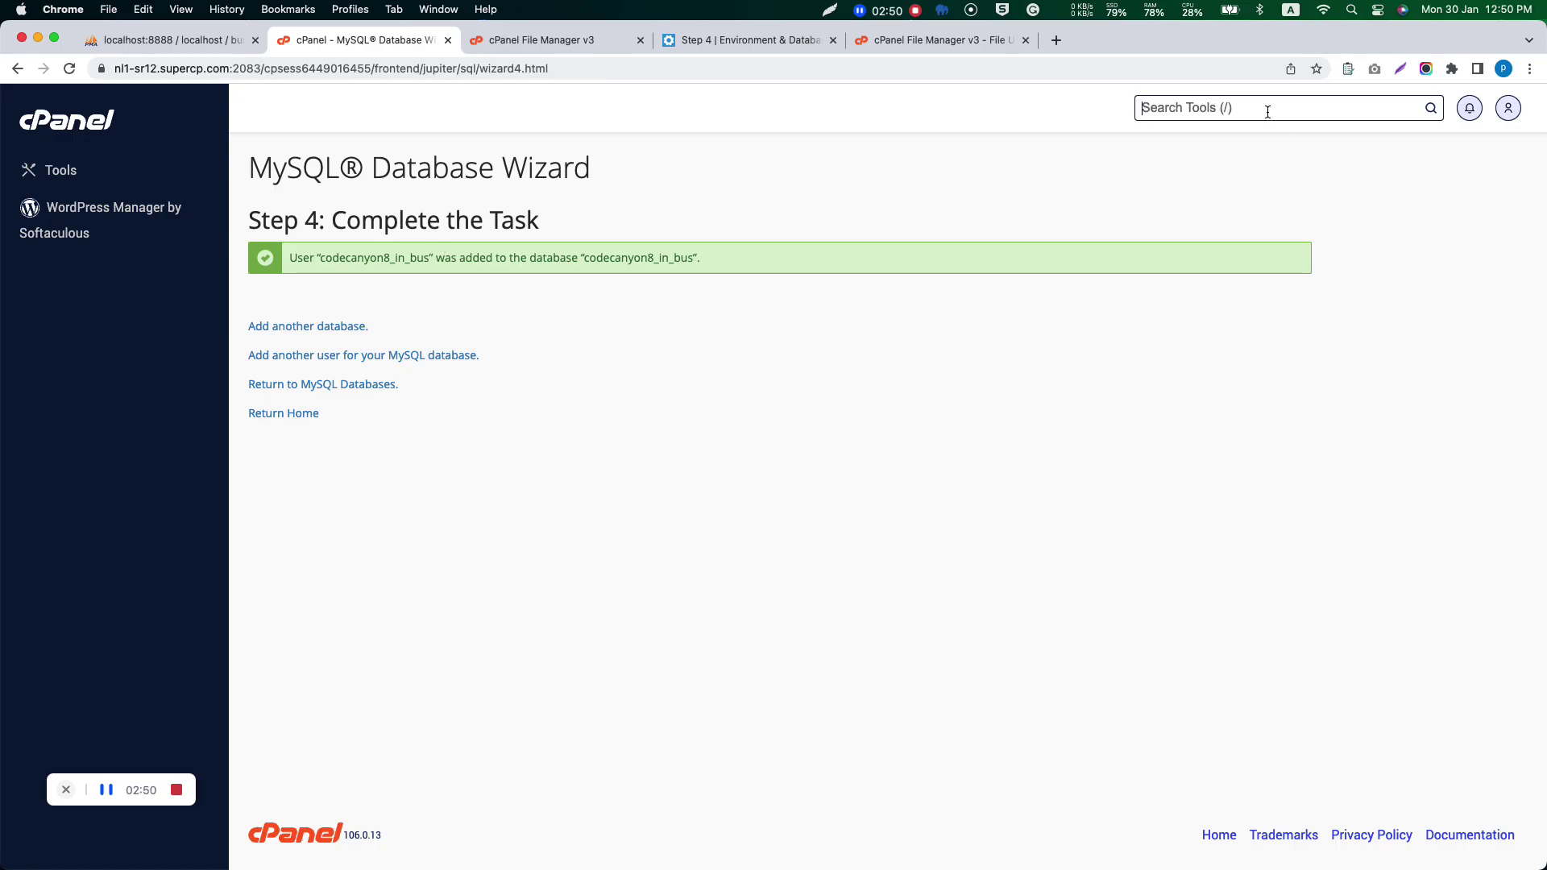
pyautogui.write('php')
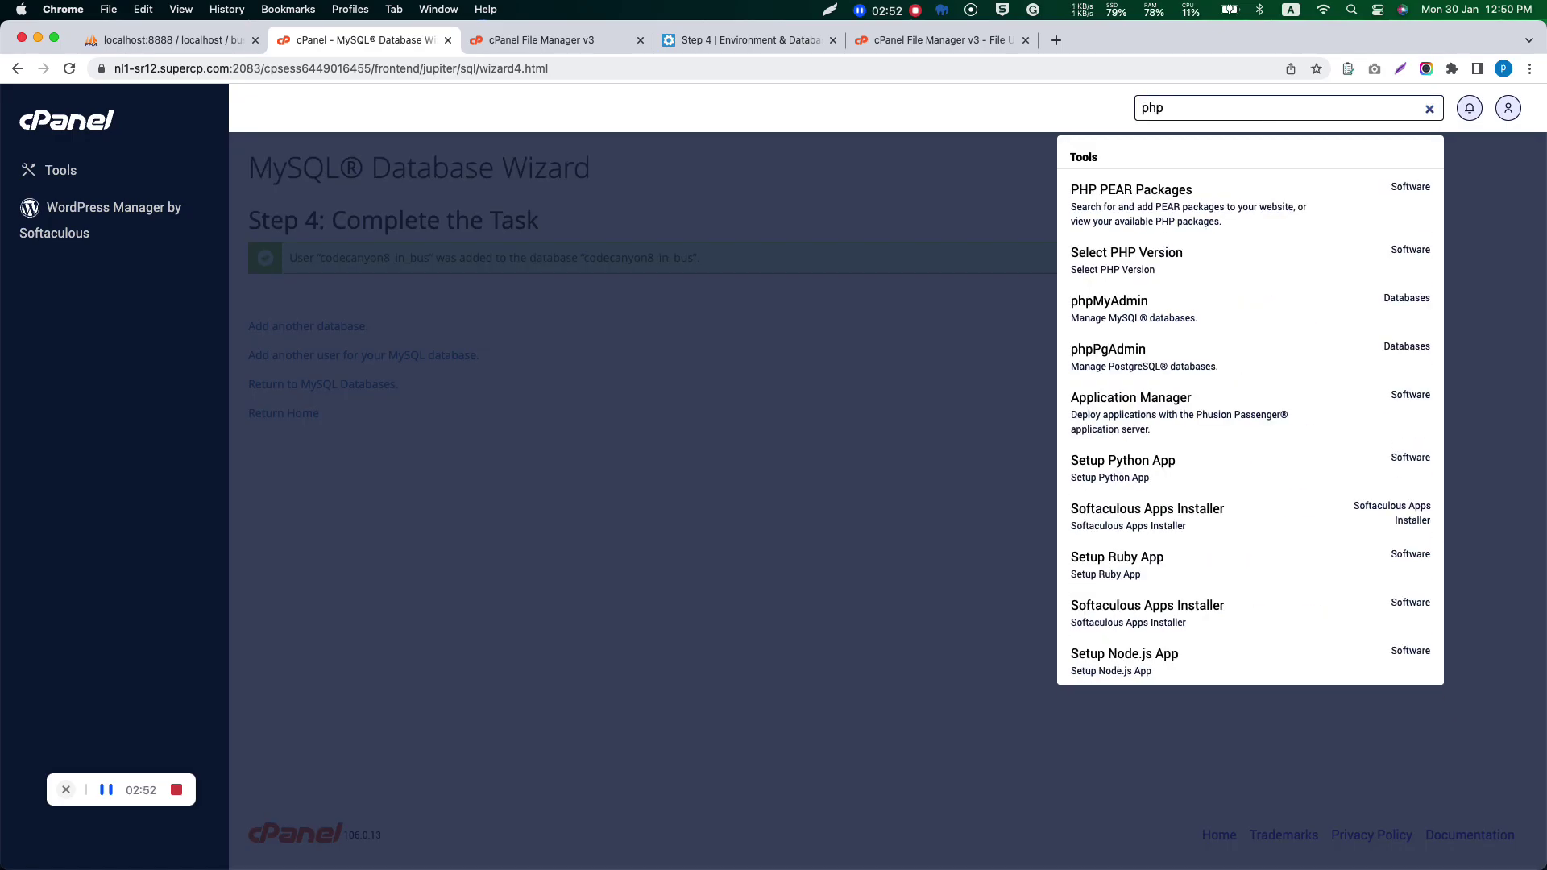
pyautogui.click(1241, 308)
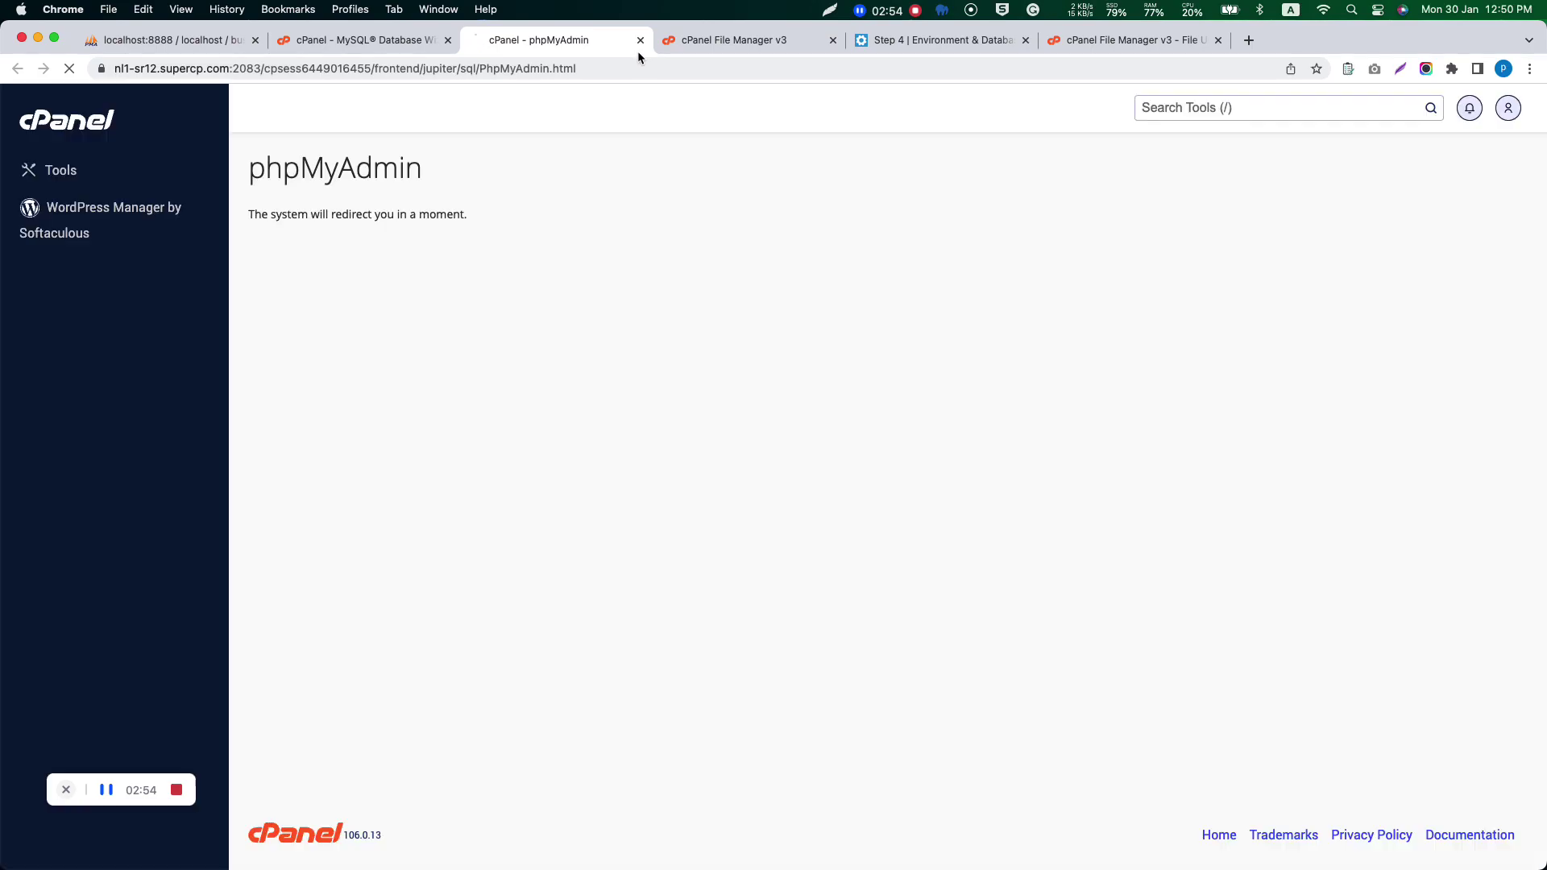
# Copy the name codecanyon8_in_bus from the note, find it among the phpMyAdmin databases and open that database.
pyautogui.moveTo(854, 867)
pyautogui.click(611, 842)
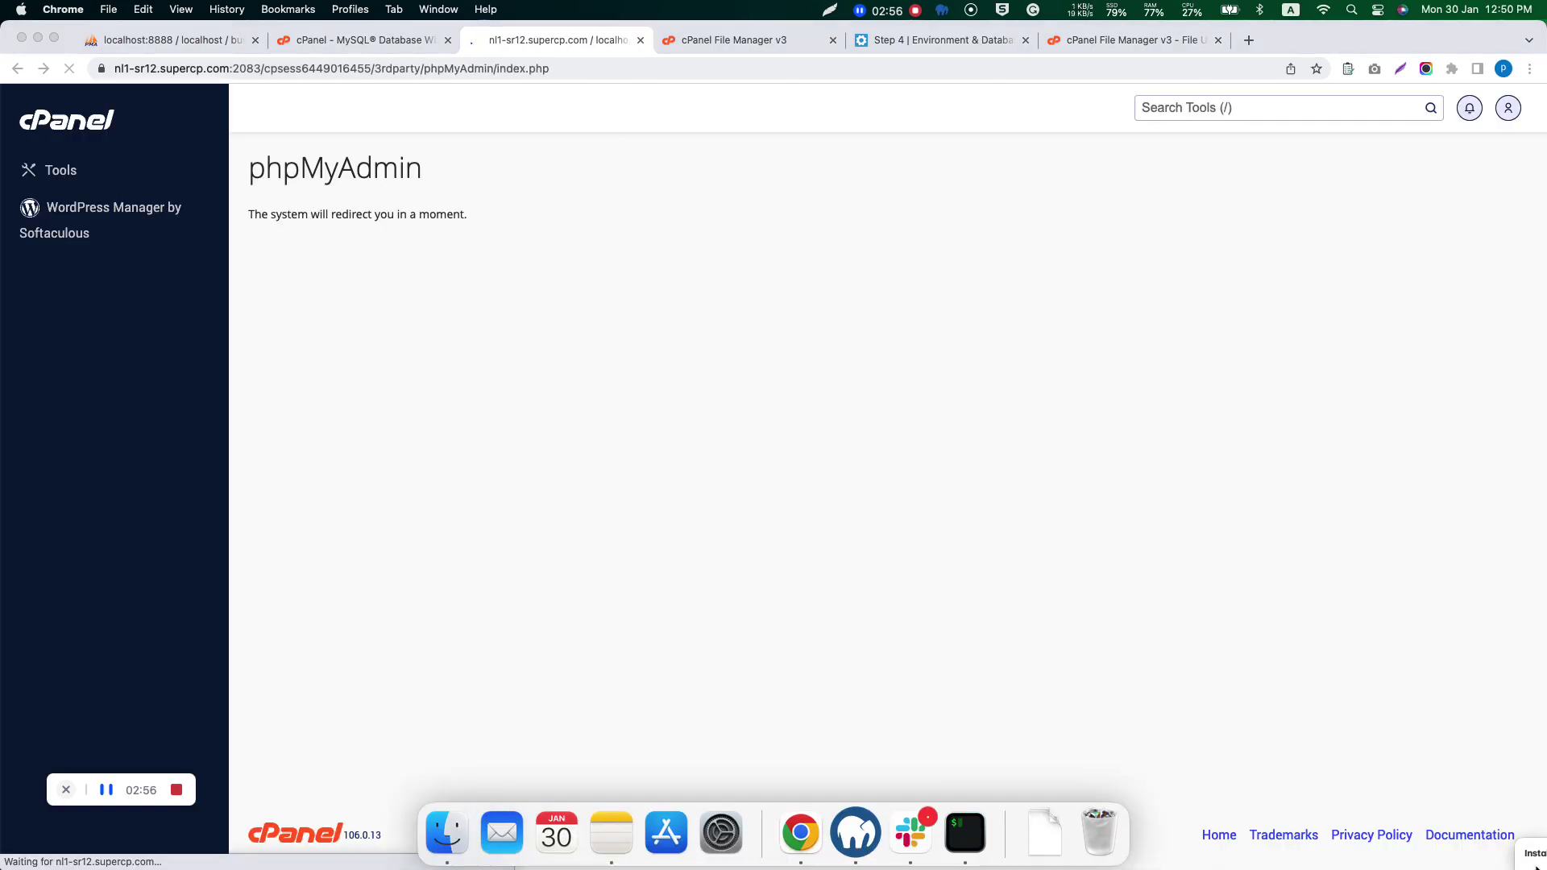
pyautogui.doubleClick(758, 500)
pyautogui.press('super+c')
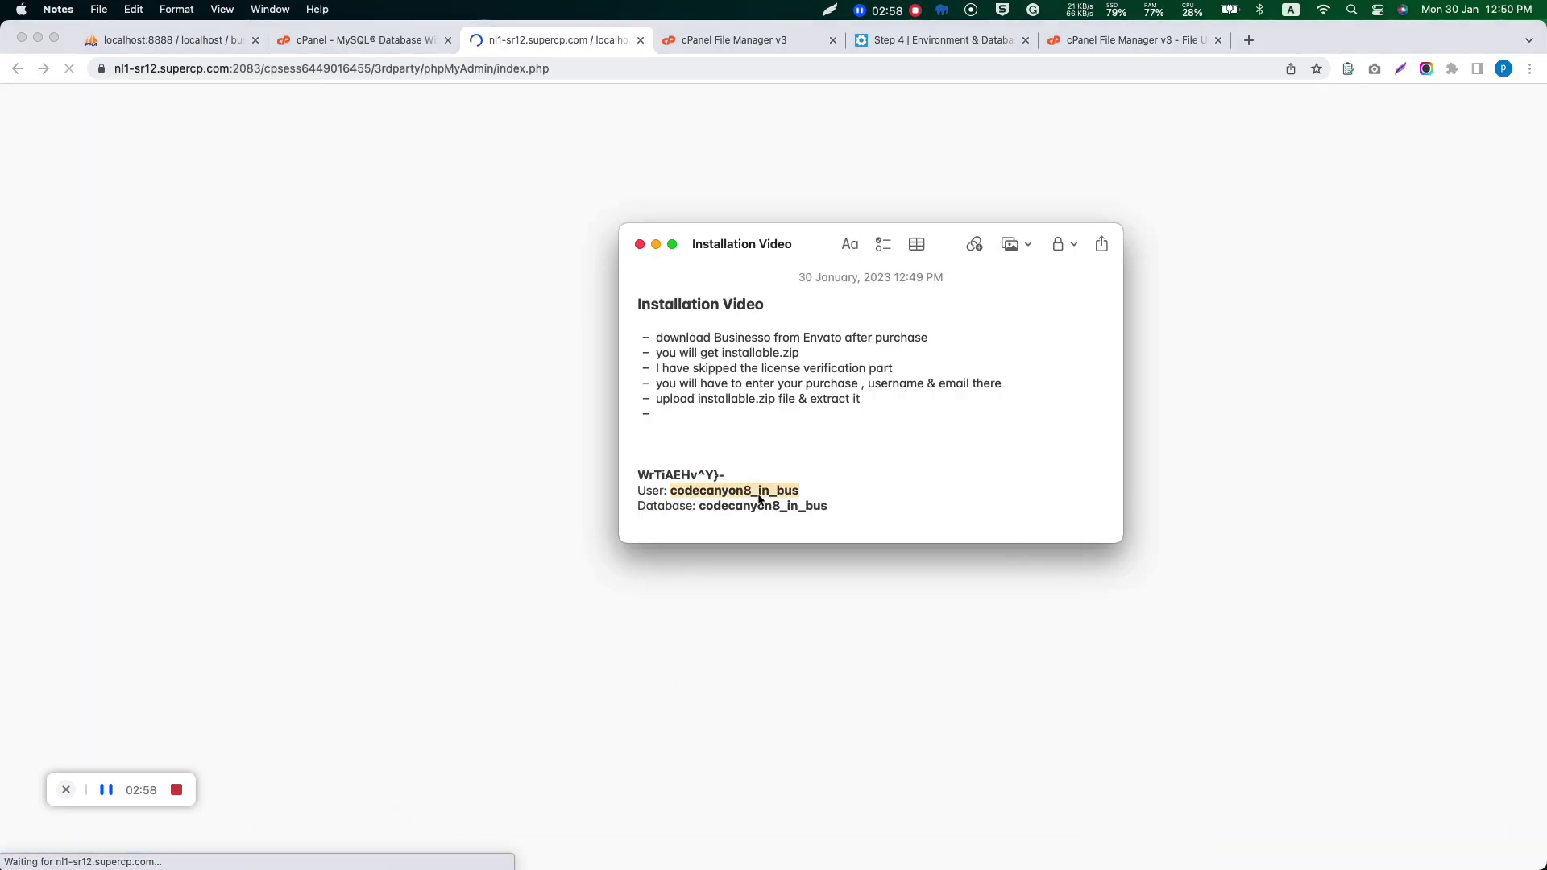
pyautogui.click(395, 447)
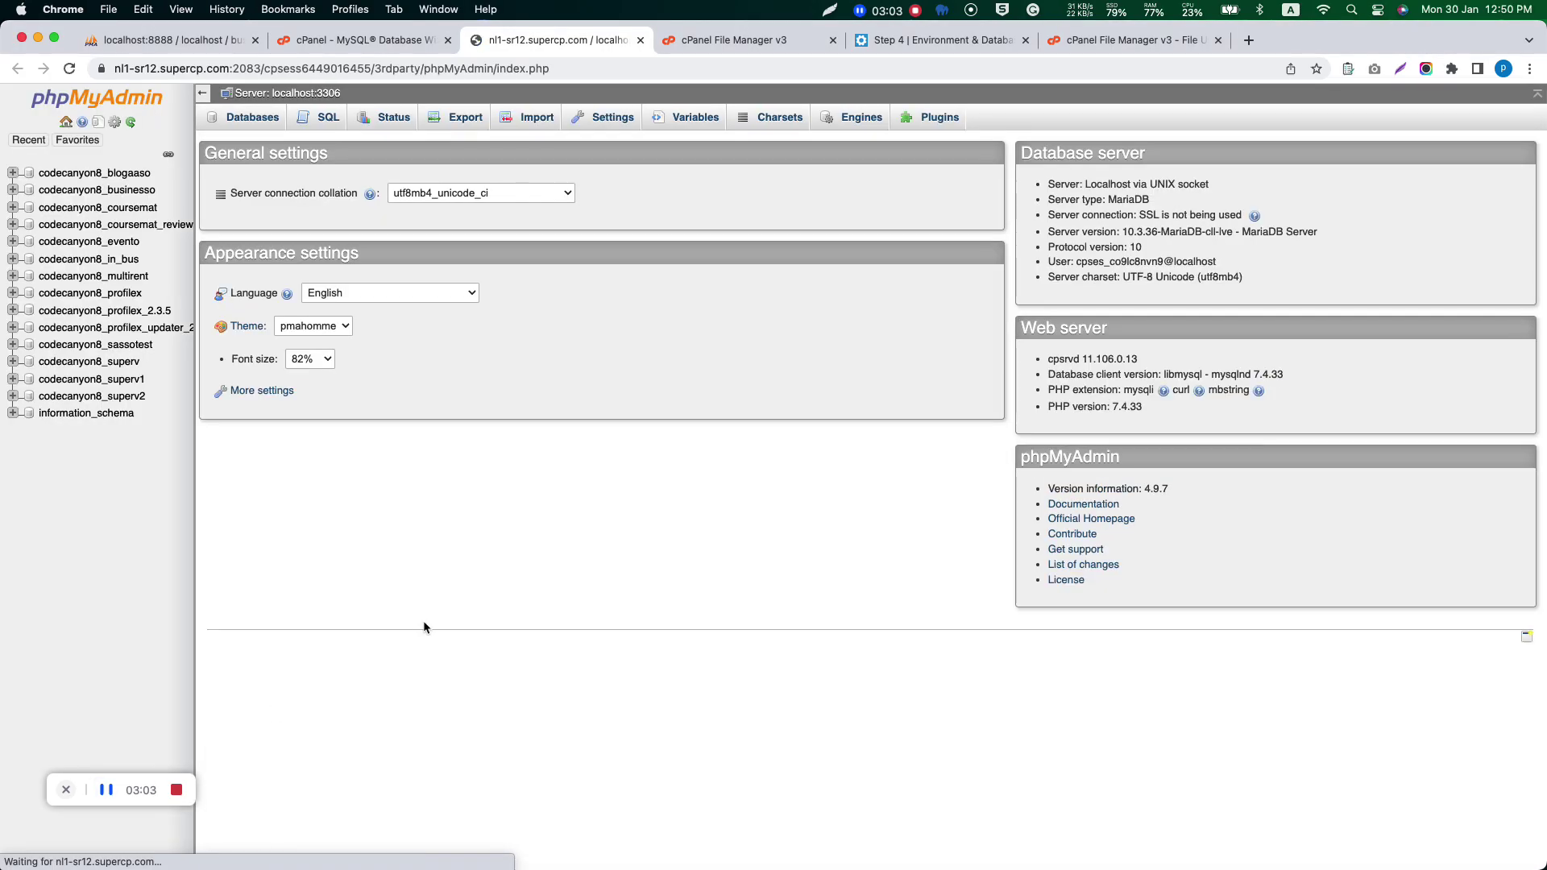
pyautogui.press('super+f')
pyautogui.press('super+v')
pyautogui.click(131, 259)
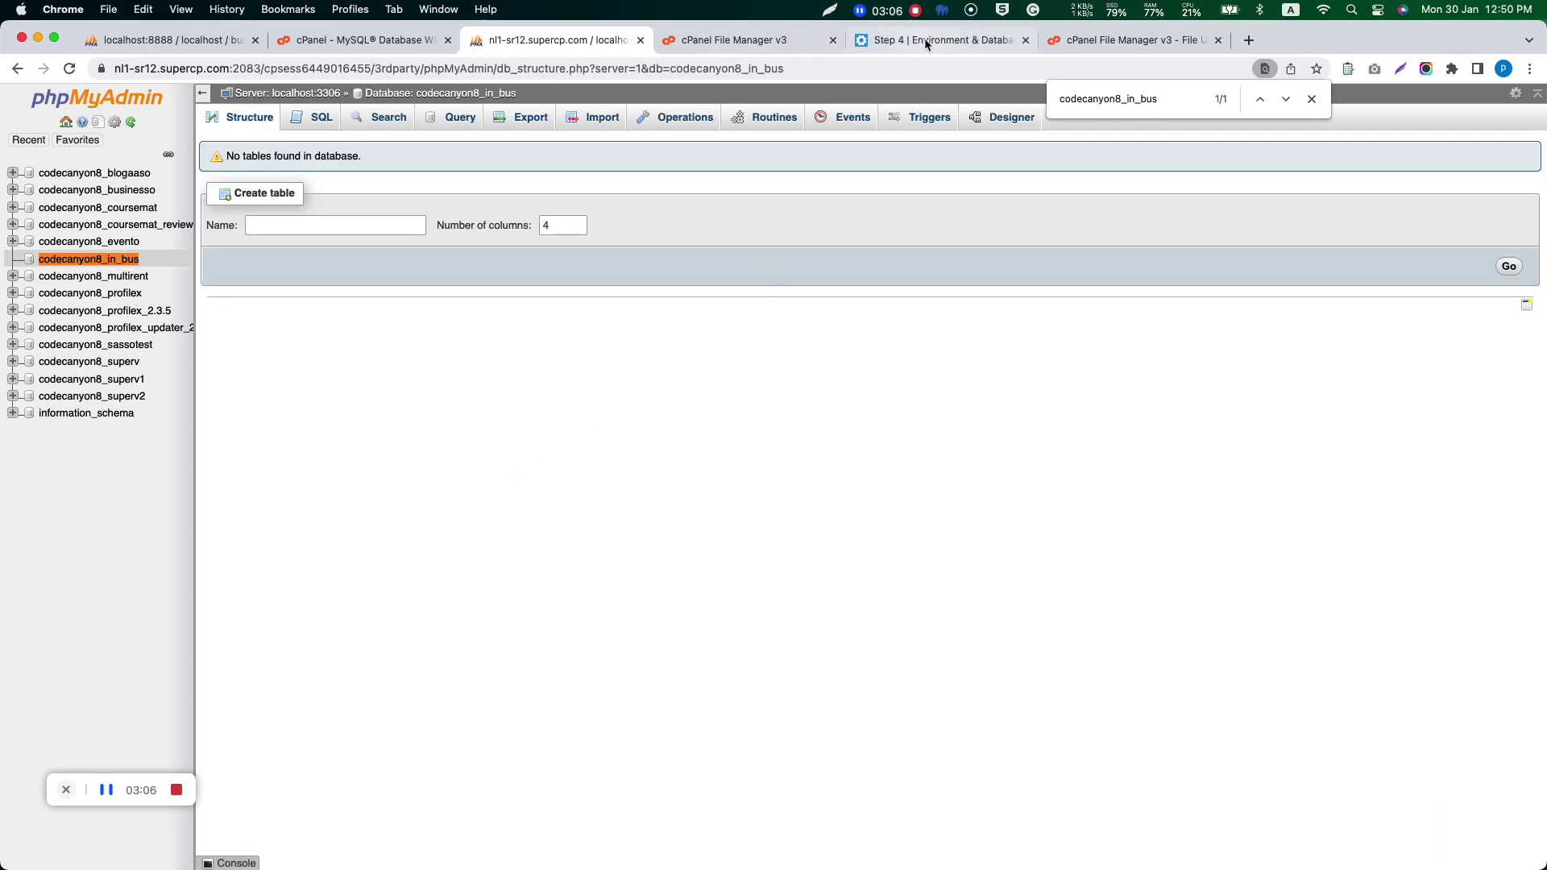
# Return to the installer's Environment & Database Setup page and set the App Name to businesso.
pyautogui.click(925, 44)
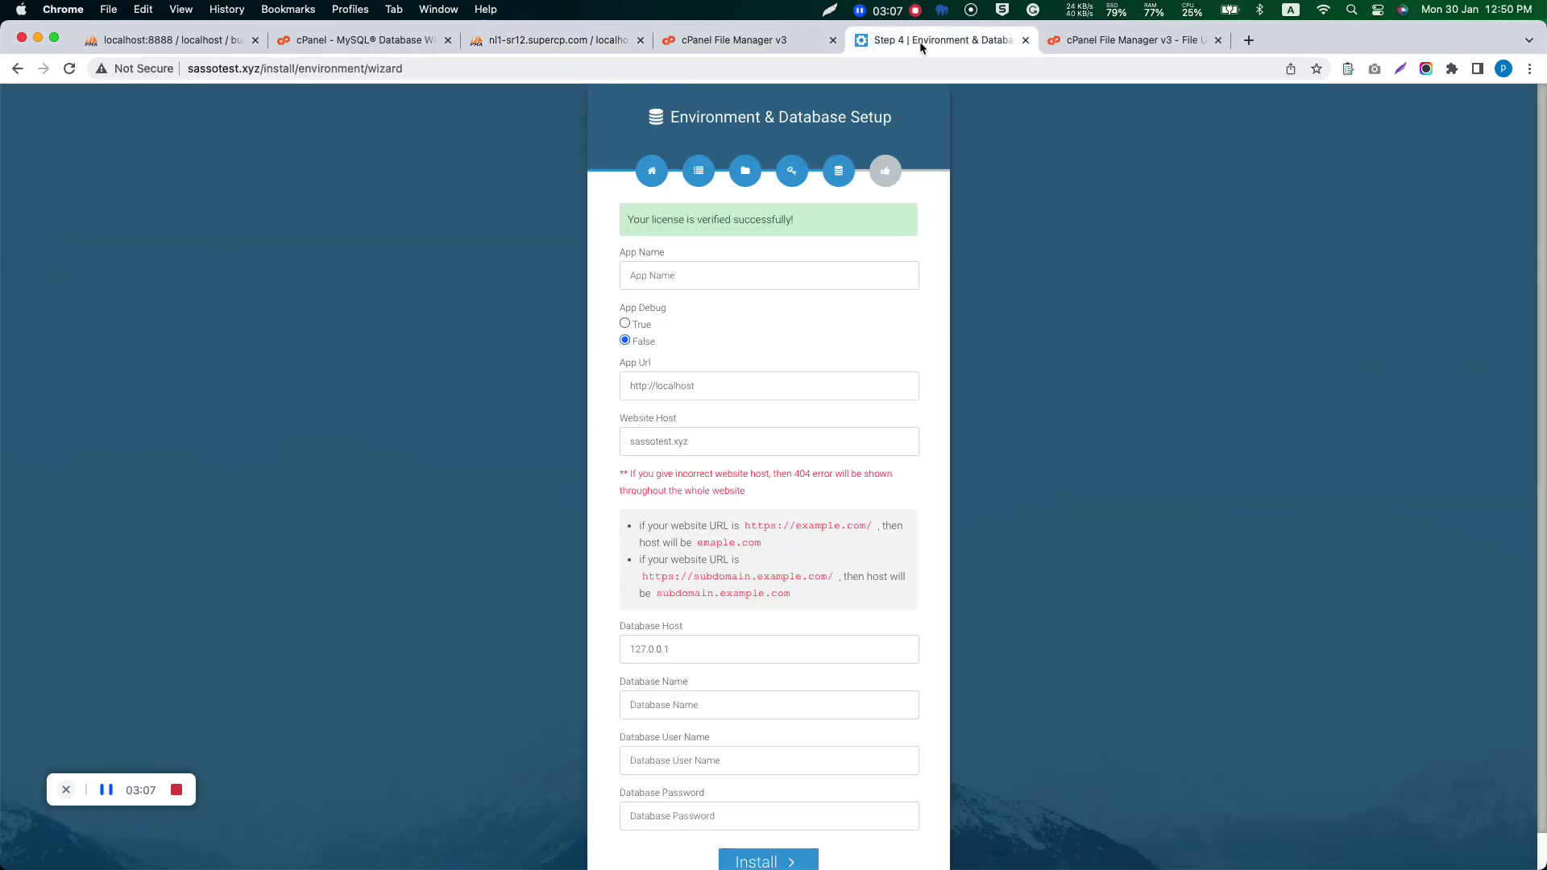
pyautogui.click(627, 274)
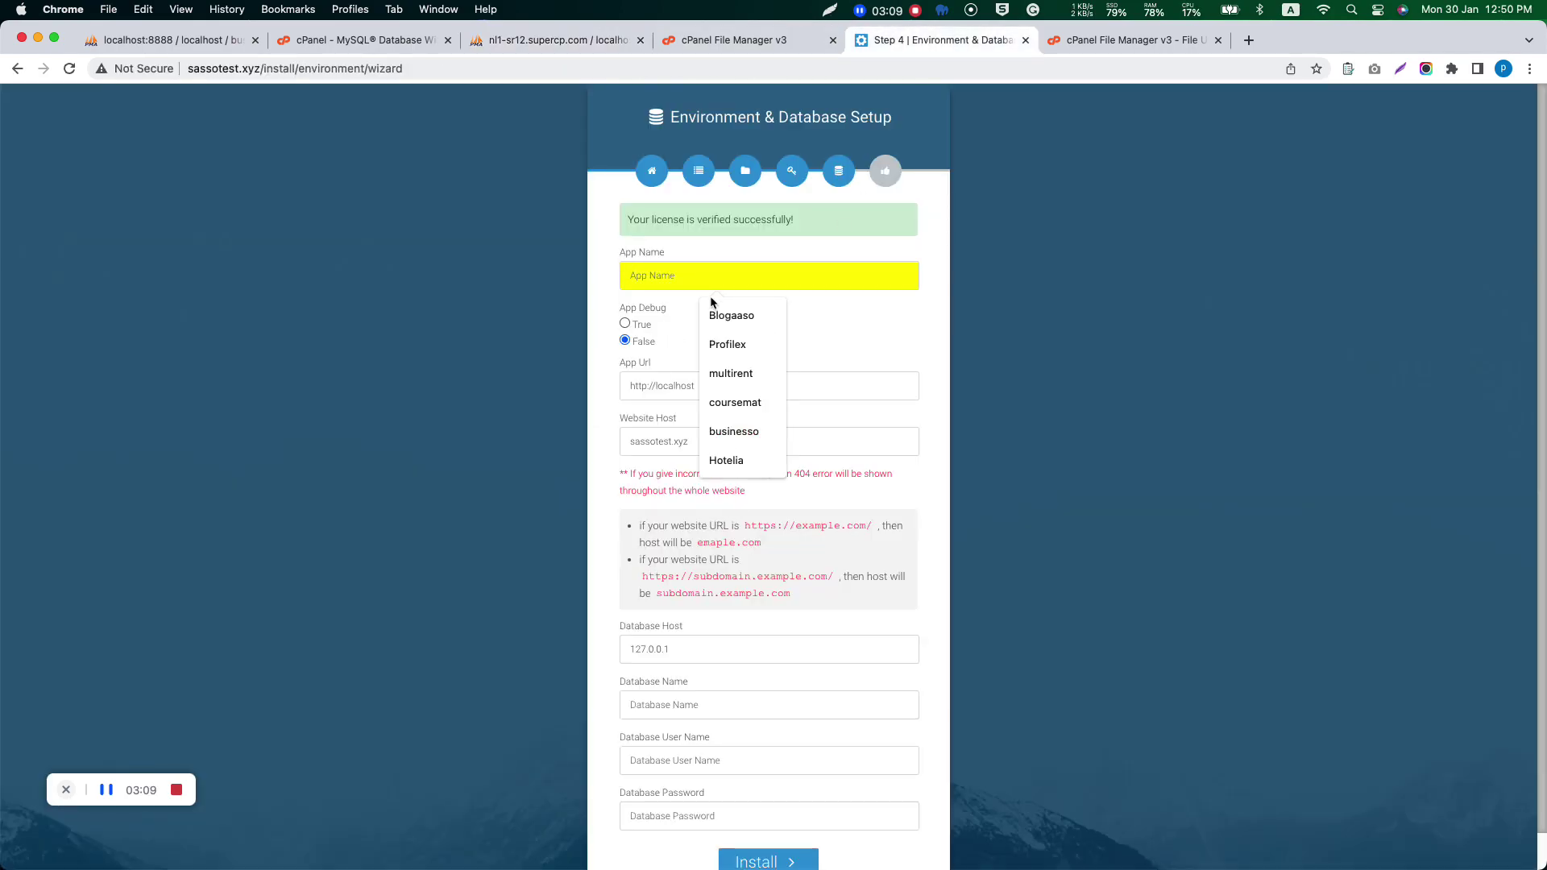
pyautogui.click(733, 431)
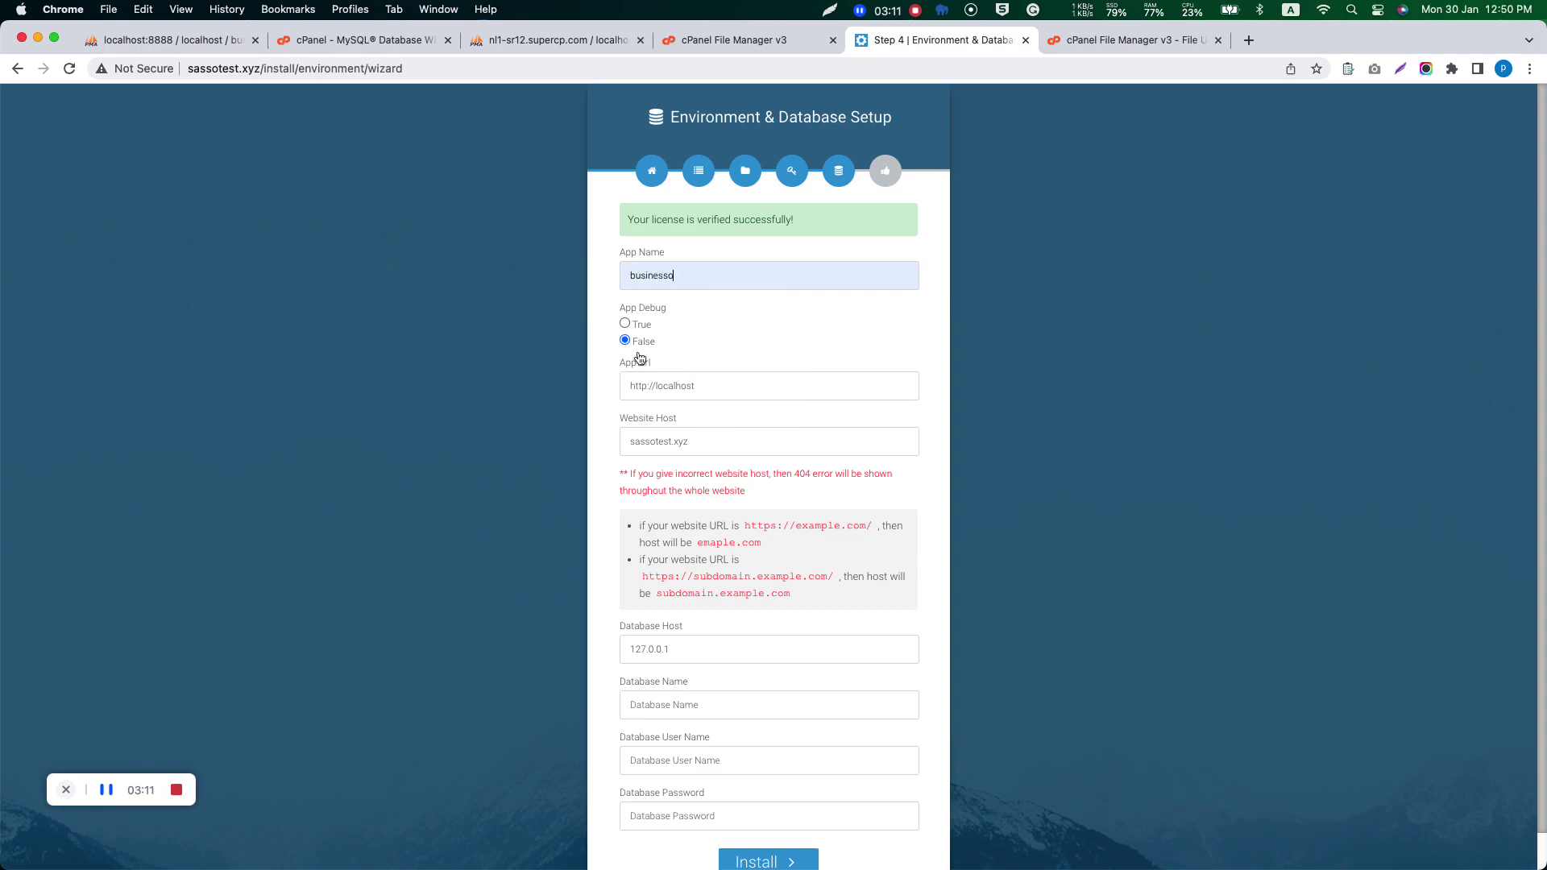
pyautogui.moveTo(261, 73); pyautogui.dragTo(78, 71)
pyautogui.press('super+c')
pyautogui.doubleClick(673, 386)
pyautogui.press('super+v')
pyautogui.write('/')
pyautogui.click(1082, 465)
pyautogui.scroll(-1, 923, 541)
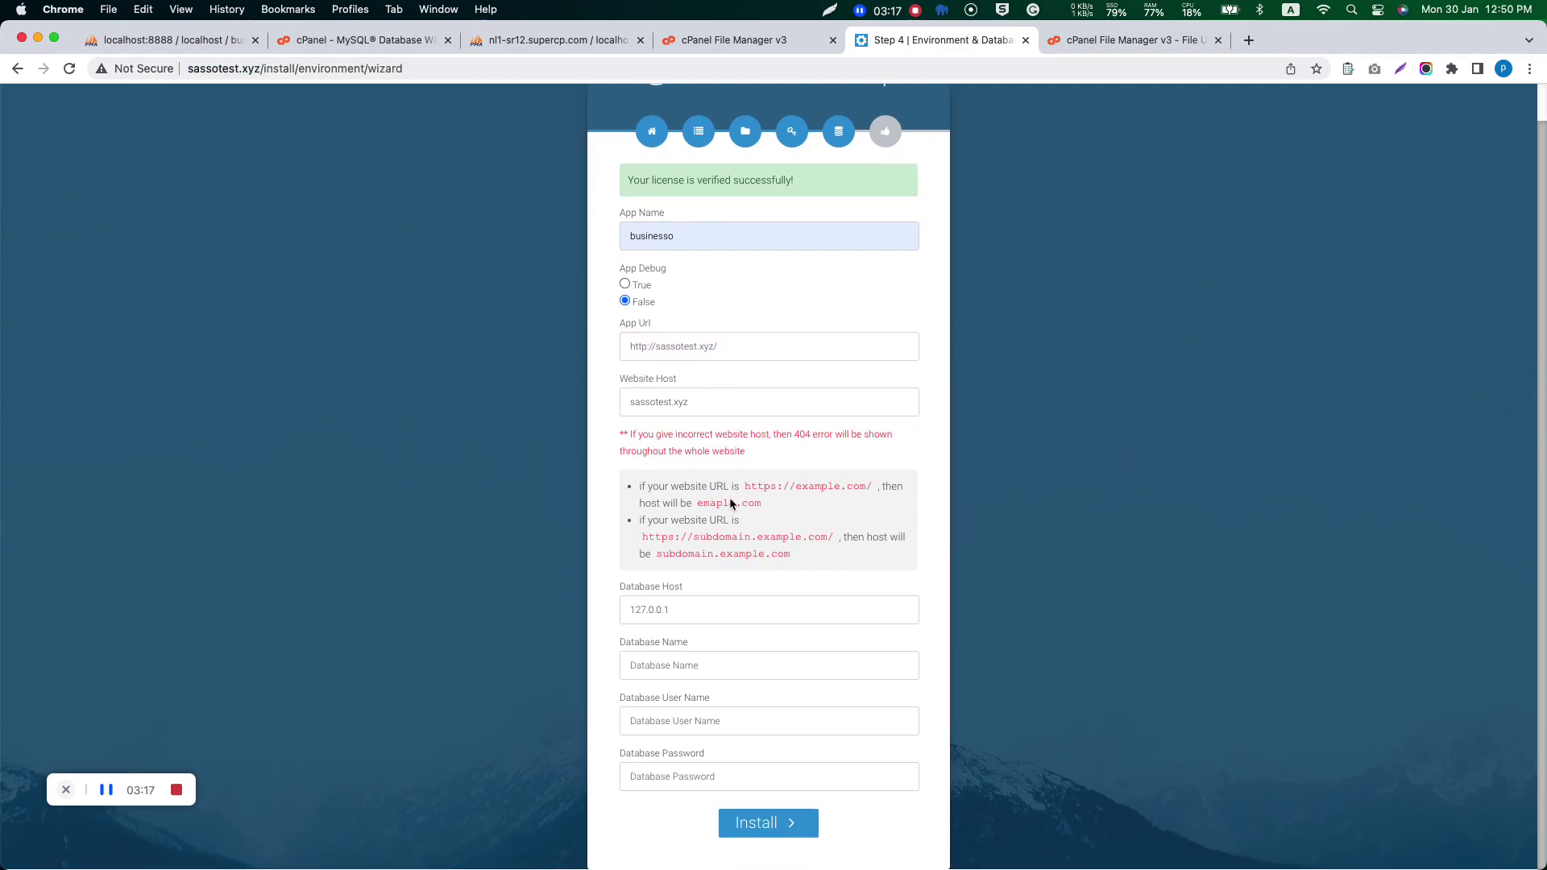
pyautogui.click(708, 405)
pyautogui.moveTo(768, 574); pyautogui.dragTo(638, 484)
pyautogui.click(1282, 539)
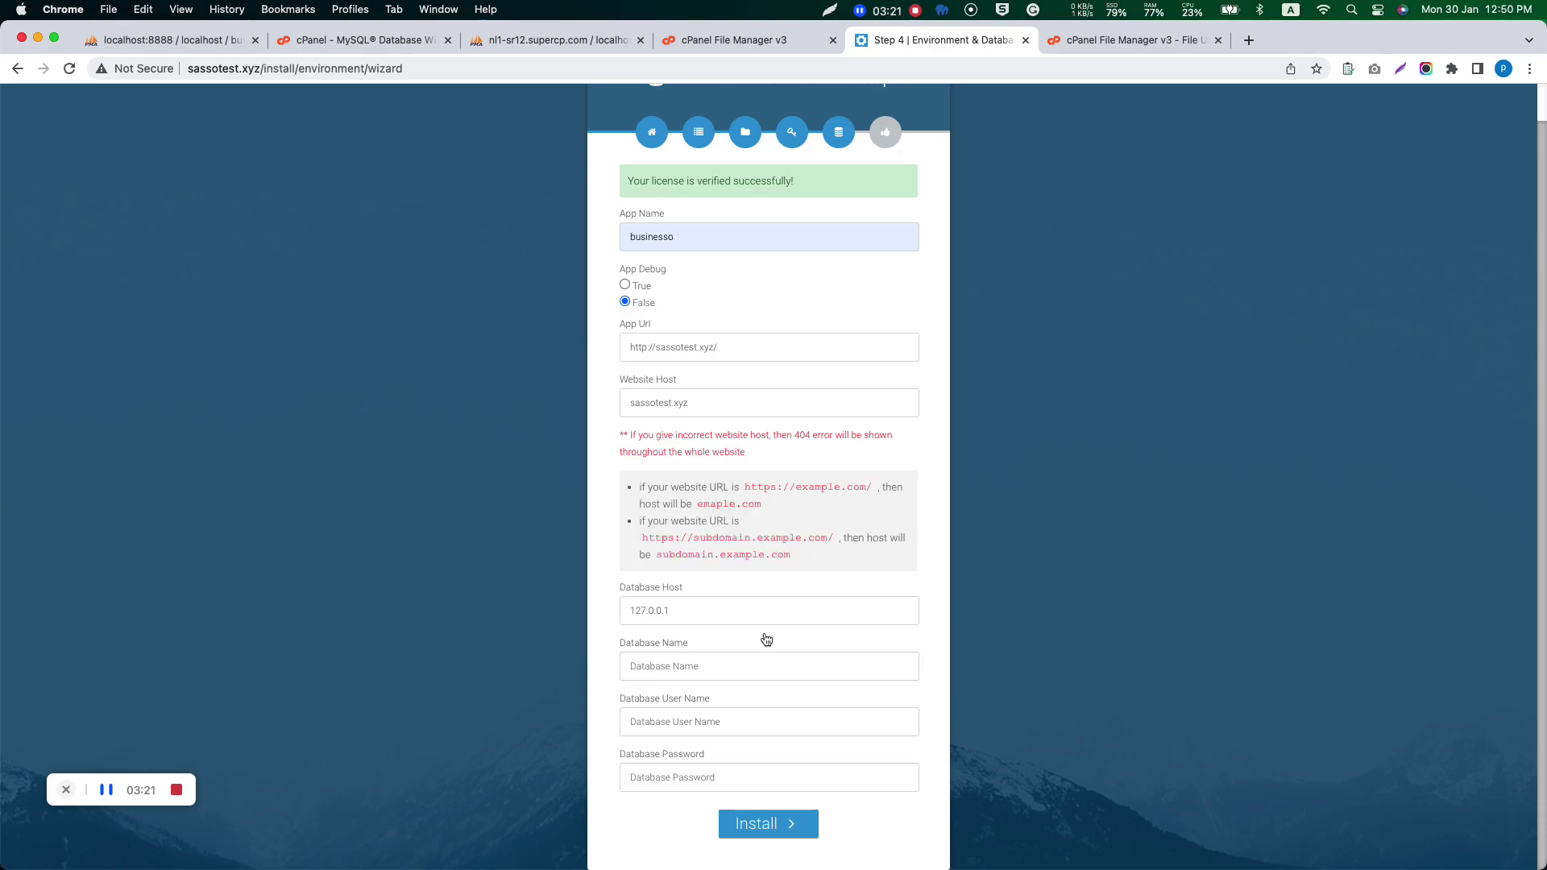
# Check the server host in phpMyAdmin and set the installer's Database Host to localhost.
pyautogui.doubleClick(735, 613)
pyautogui.click(555, 40)
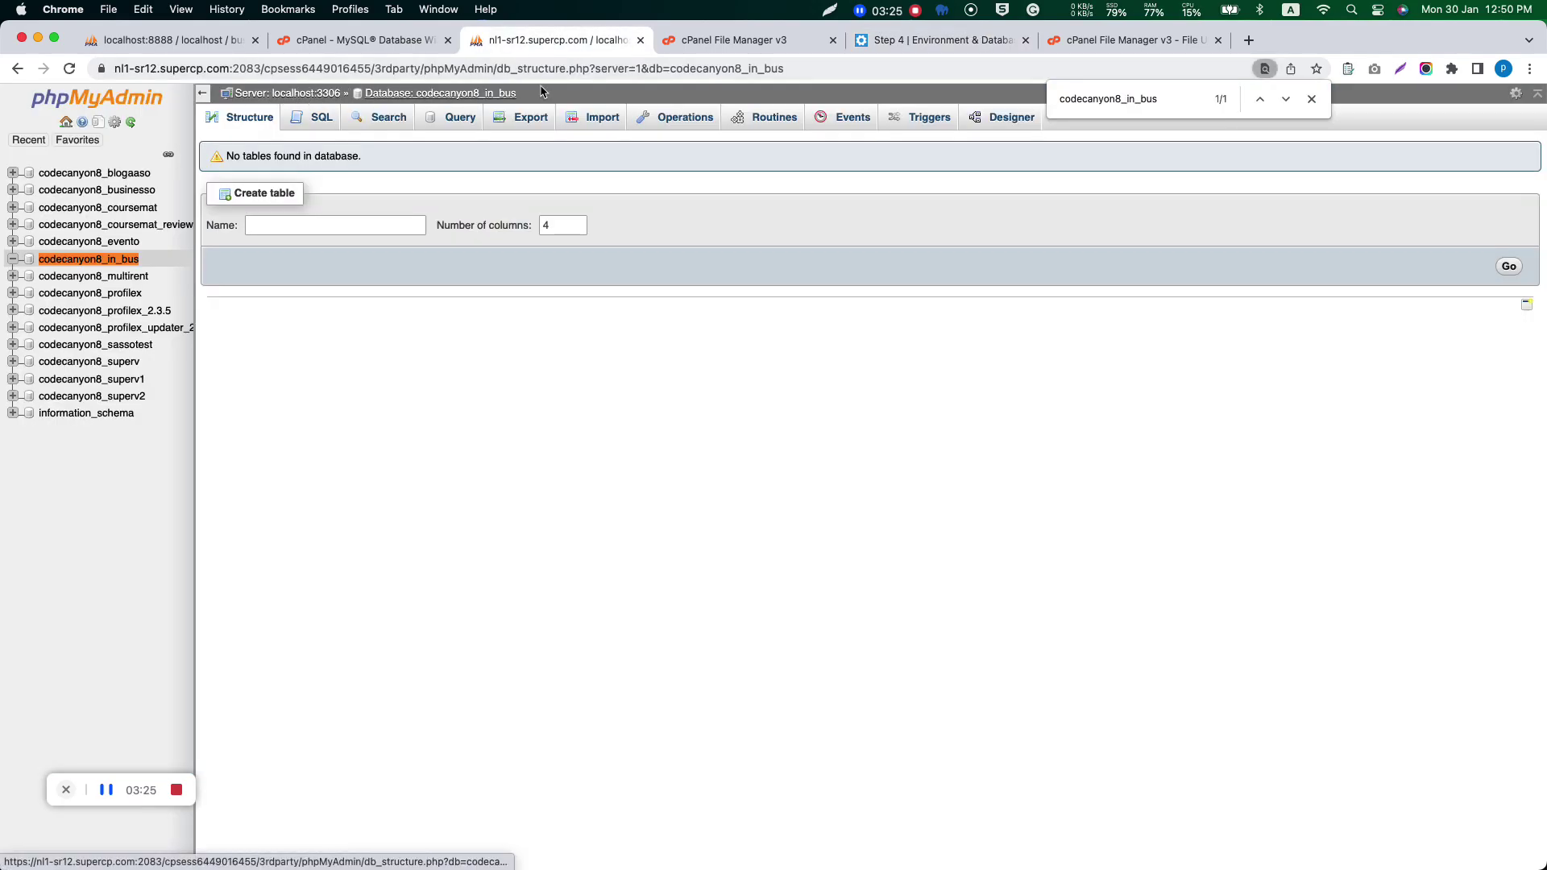
pyautogui.click(778, 42)
pyautogui.click(880, 47)
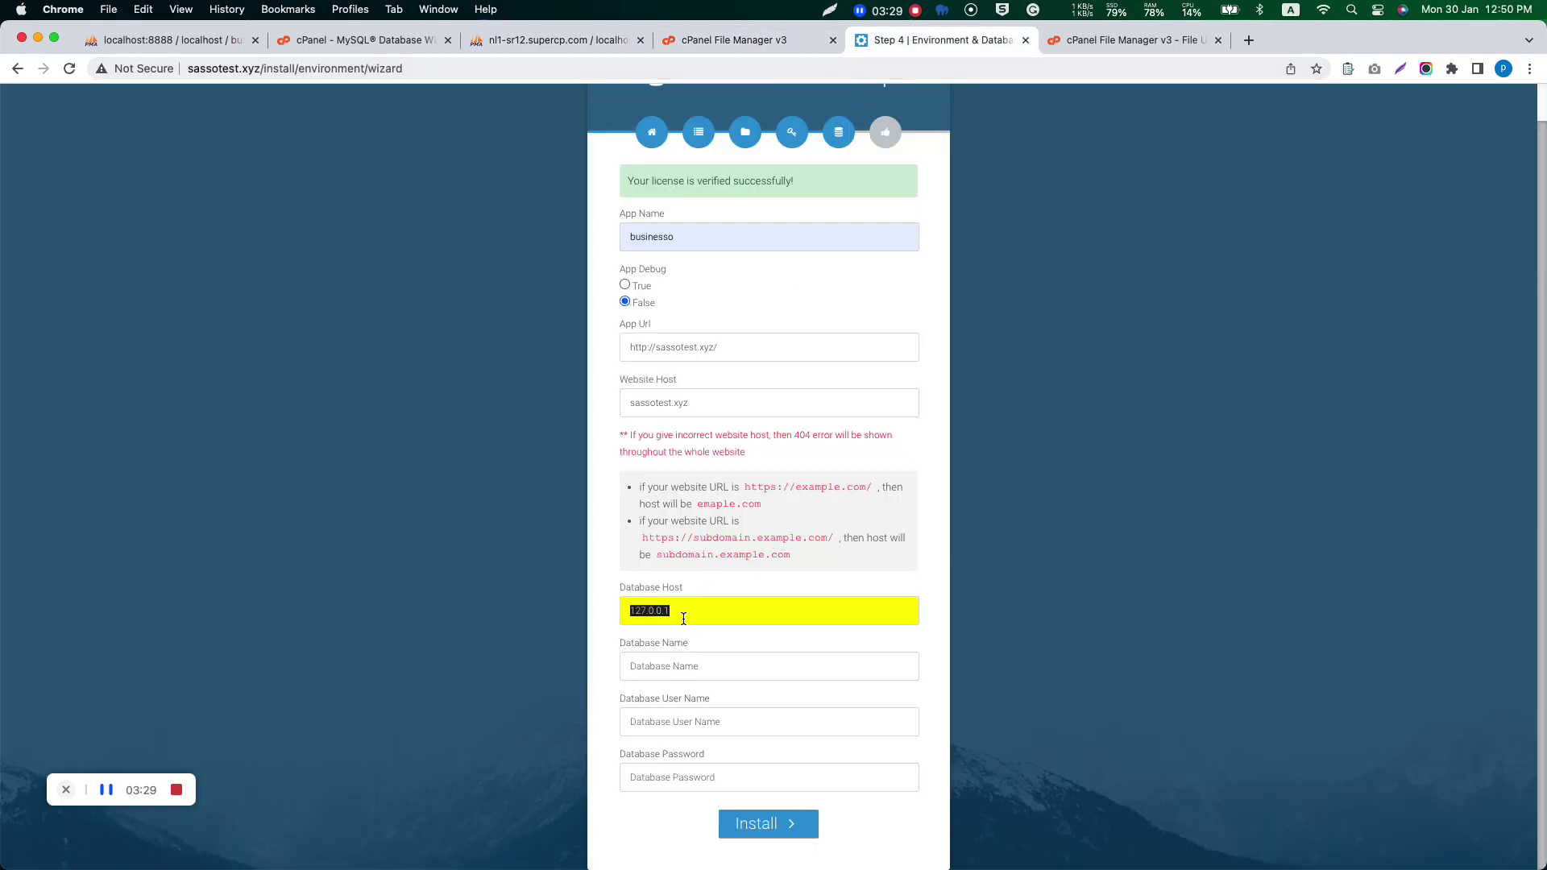
pyautogui.write('localhost')
# Set both the Database Name and the Database User Name to codecanyon8_in_bus, as recorded in the note.
pyautogui.click(732, 651)
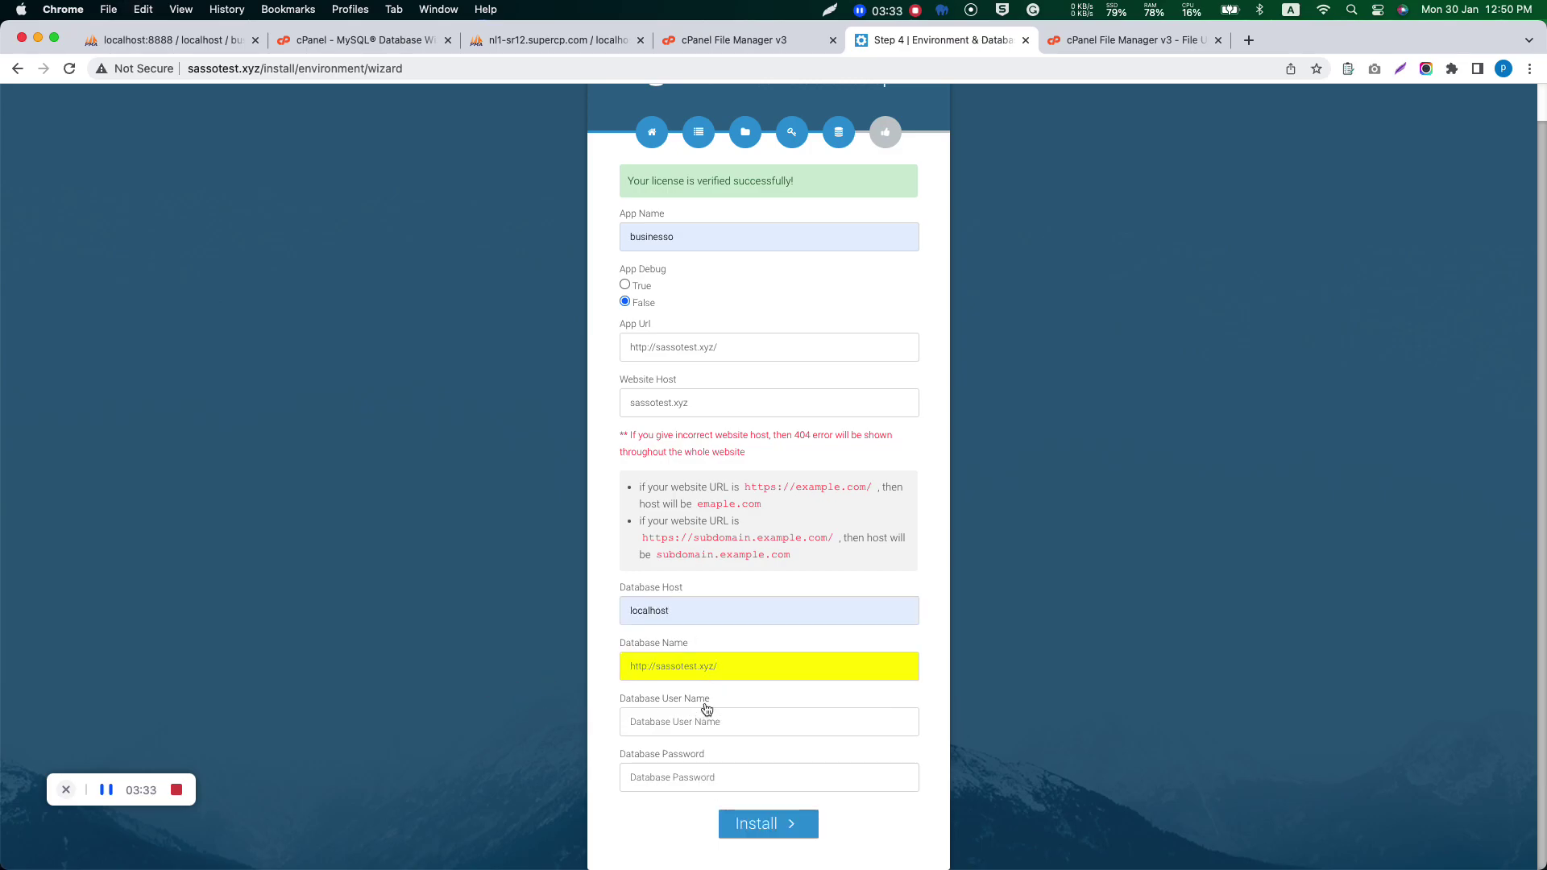
pyautogui.moveTo(1543, 867)
pyautogui.click(1418, 749)
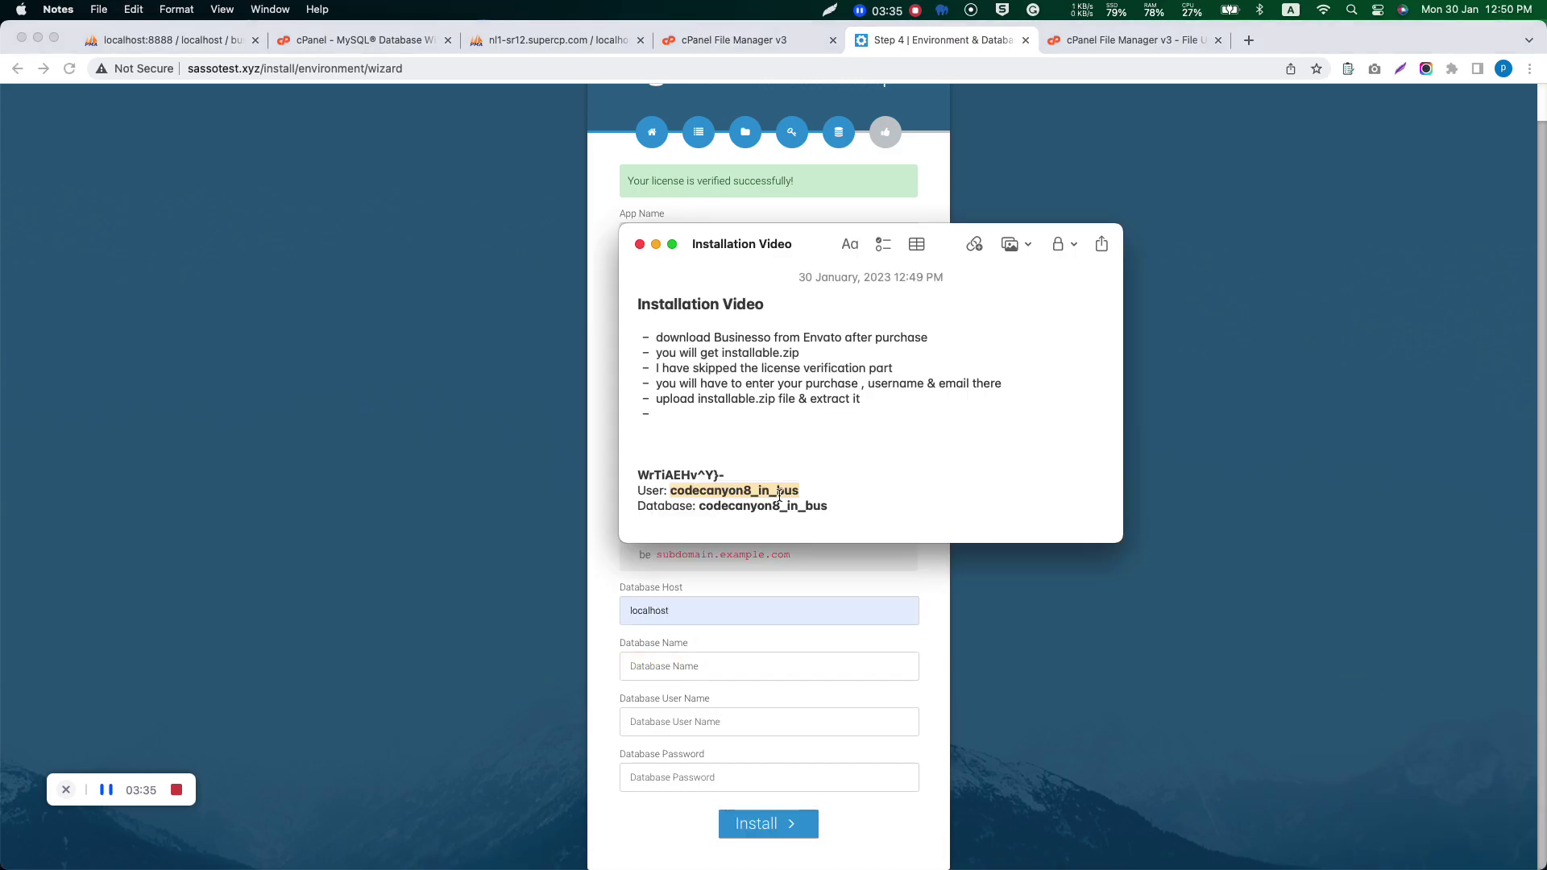
pyautogui.click(1071, 723)
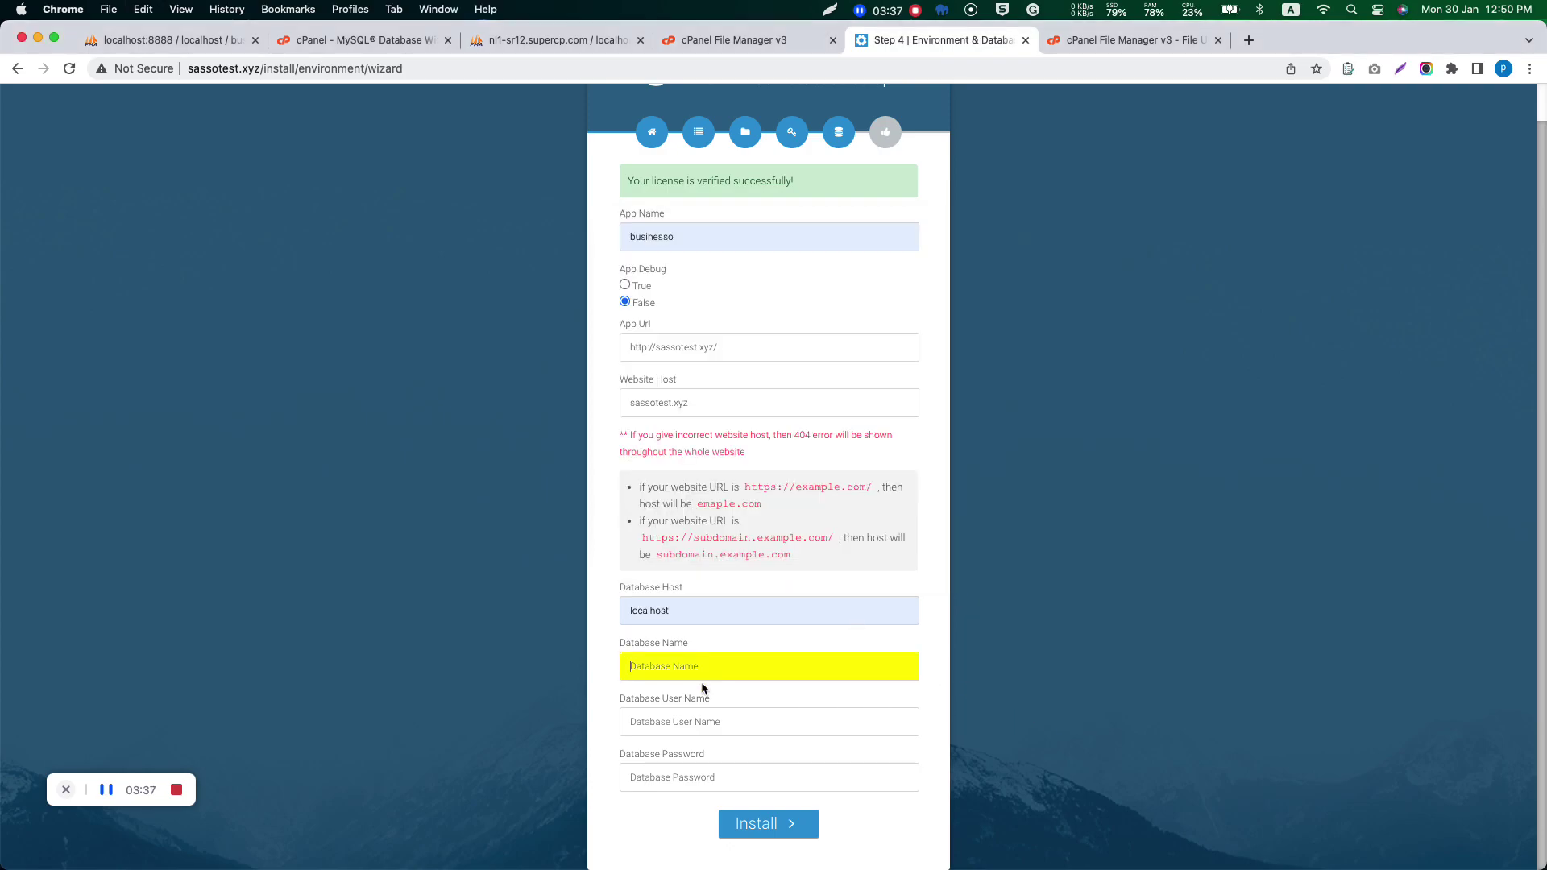
pyautogui.write('codecanyon8_in_bus')
pyautogui.click(697, 719)
pyautogui.write('codecanyon8_in_bus')
# Copy the saved database password from the note into the Database Password field and start the installation.
pyautogui.moveTo(1543, 866)
pyautogui.click(1418, 749)
pyautogui.click(750, 477)
pyautogui.moveTo(750, 477); pyautogui.dragTo(636, 477)
pyautogui.press('super+c')
pyautogui.click(835, 777)
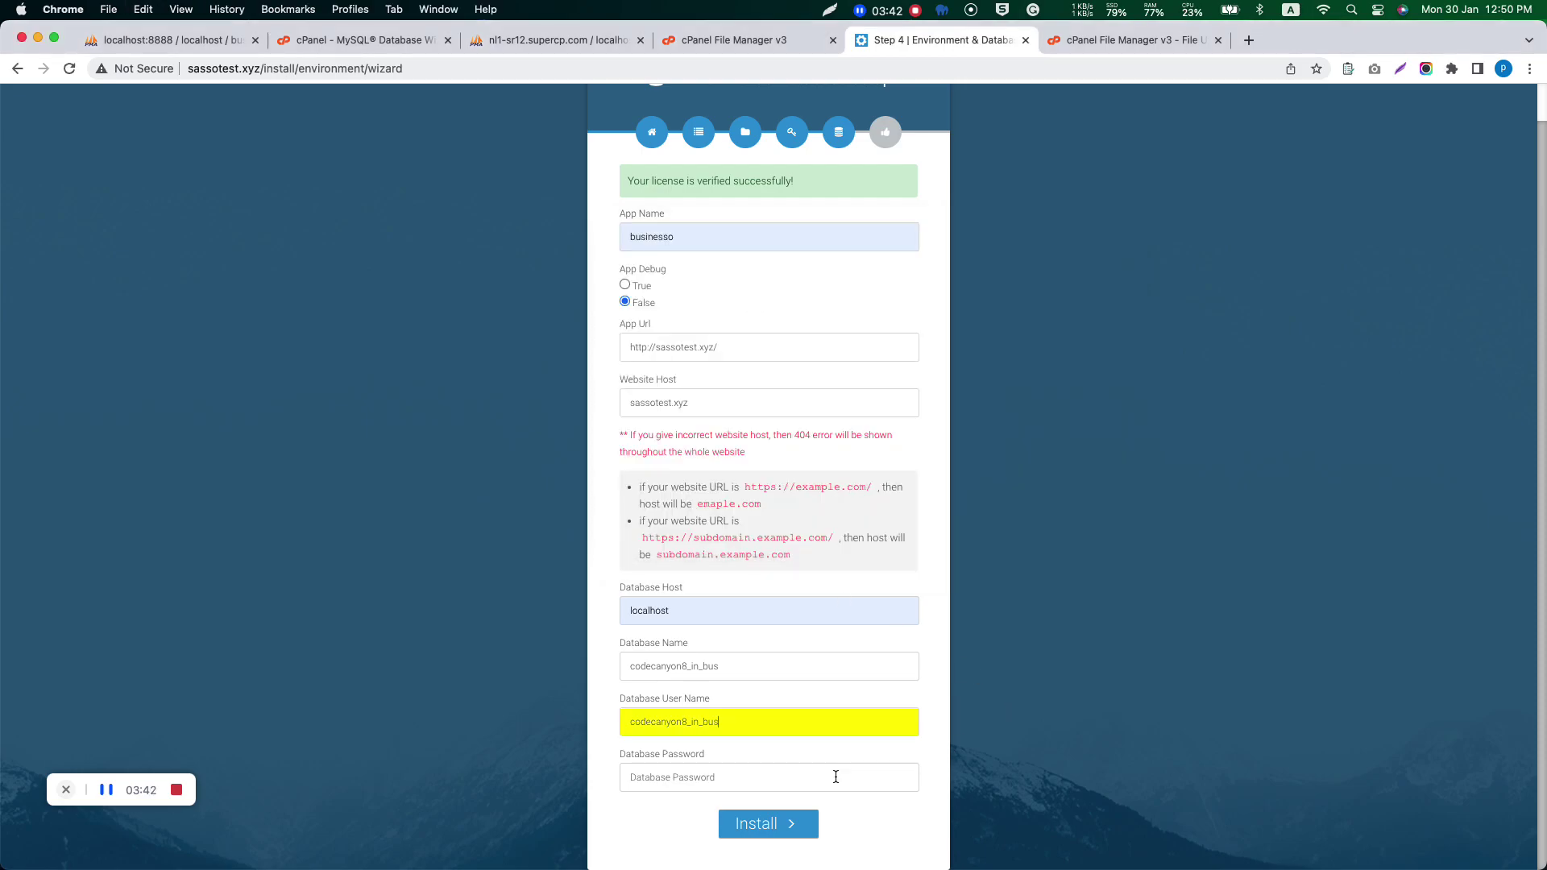
pyautogui.press('super+v')
pyautogui.click(779, 821)
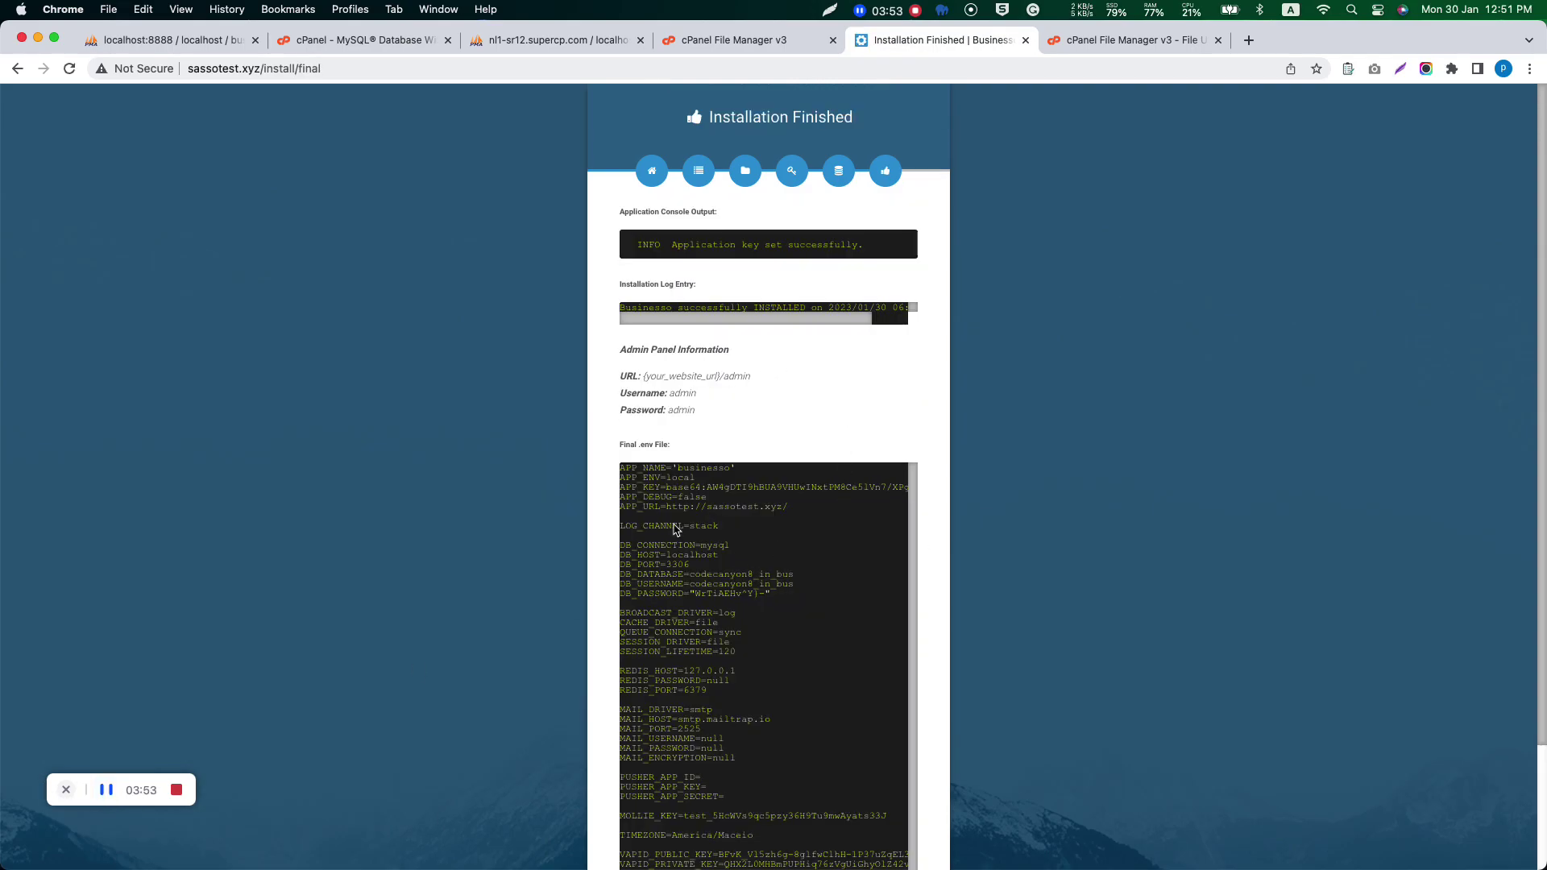
# Review the admin panel URL and login details on the Installation Finished page and exit the installer.
pyautogui.scroll(-5, 804, 769)
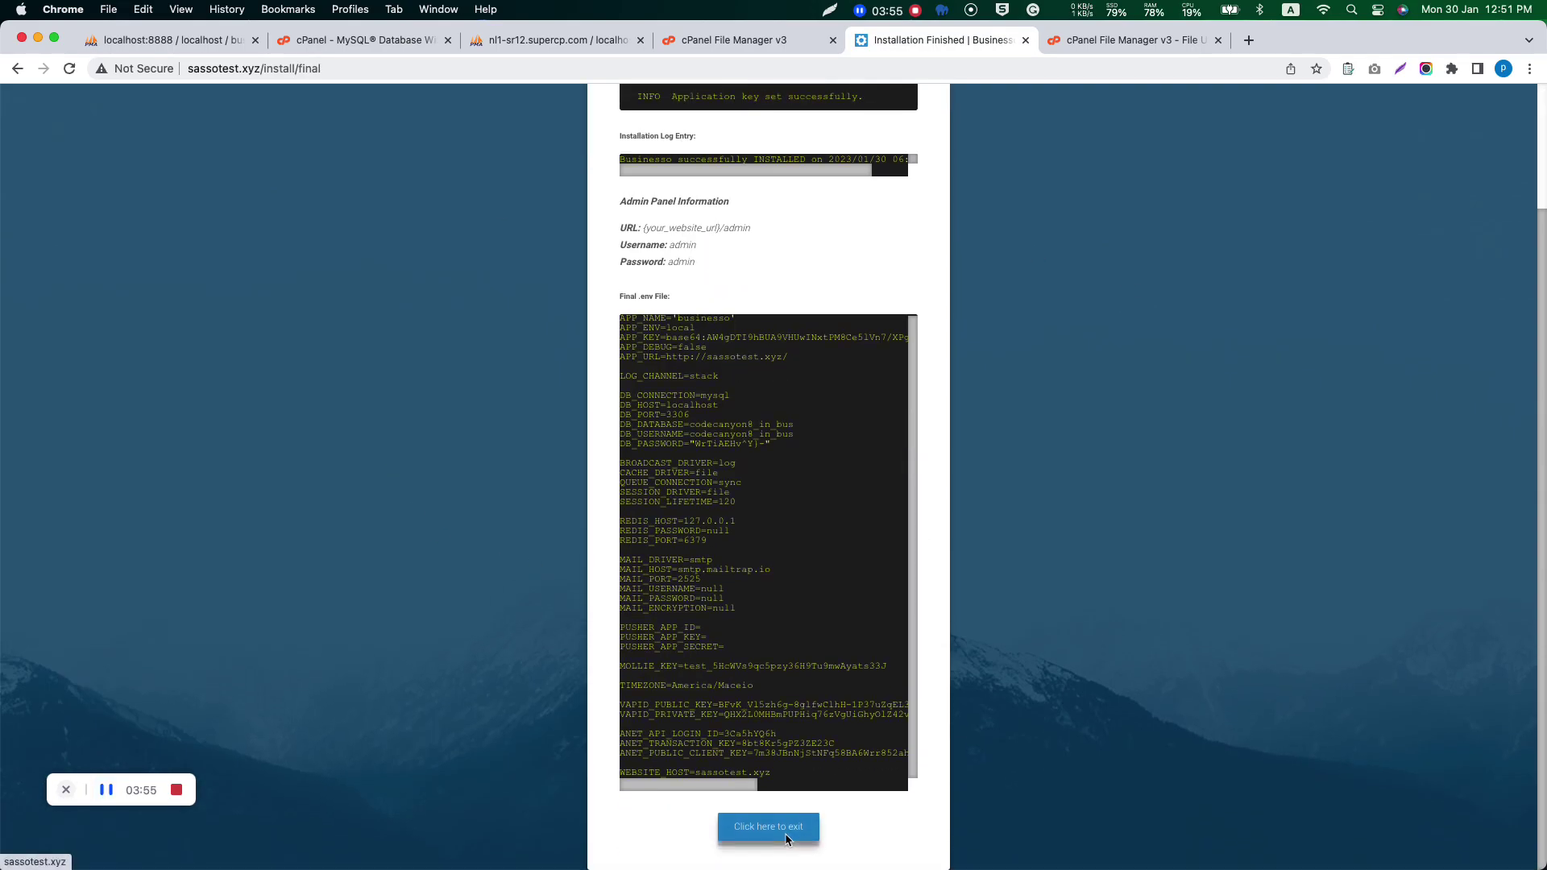
pyautogui.scroll(4, 694, 342)
pyautogui.moveTo(761, 367); pyautogui.dragTo(633, 362)
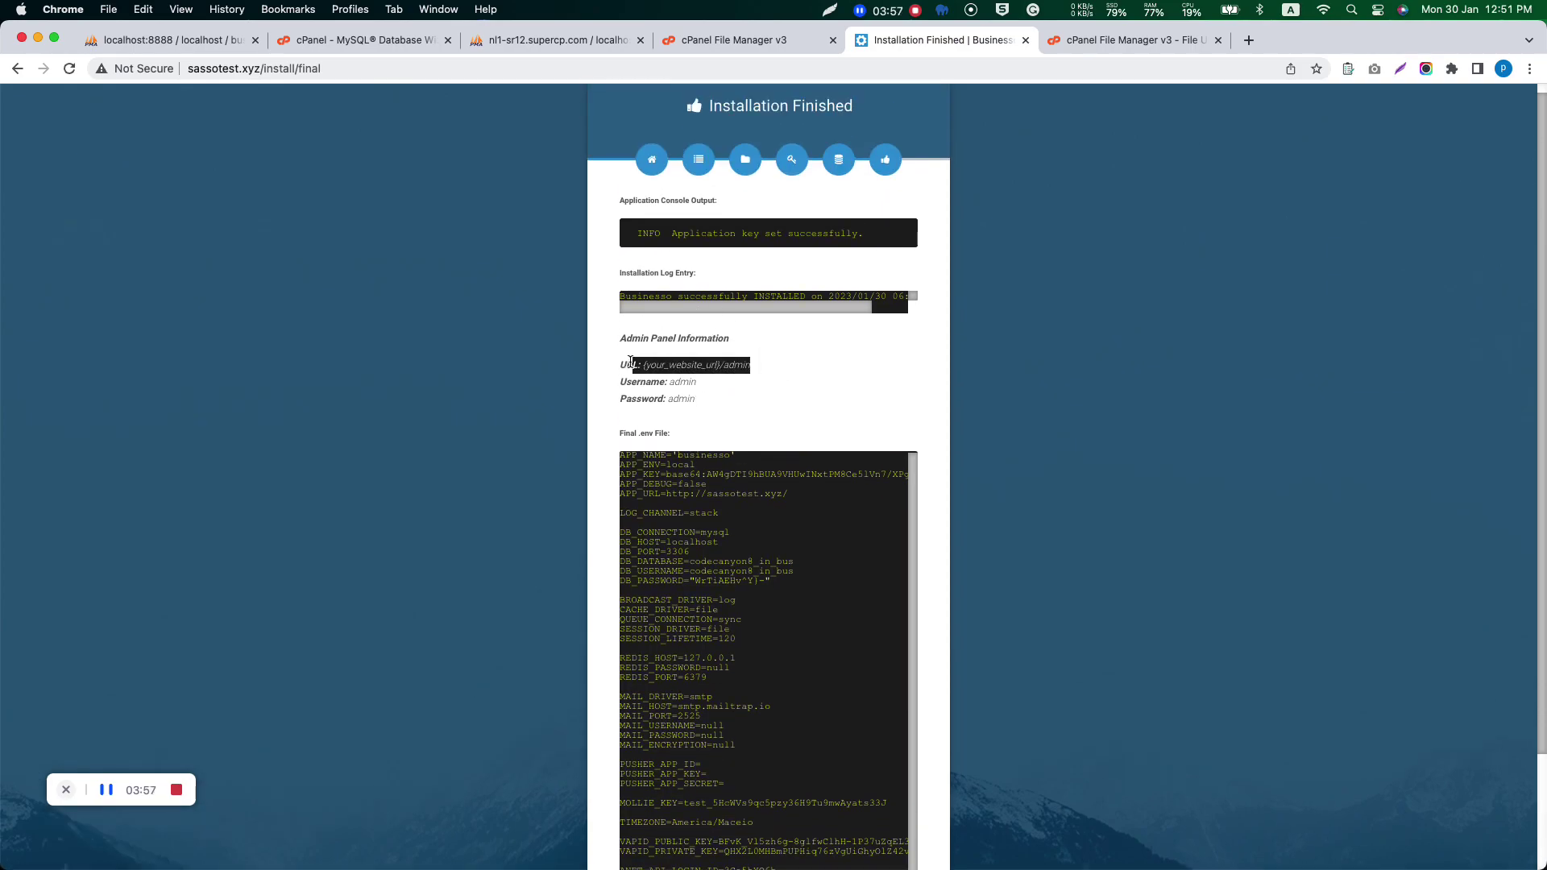
pyautogui.moveTo(731, 403); pyautogui.dragTo(625, 382)
pyautogui.click(951, 438)
pyautogui.scroll(-4, 1036, 476)
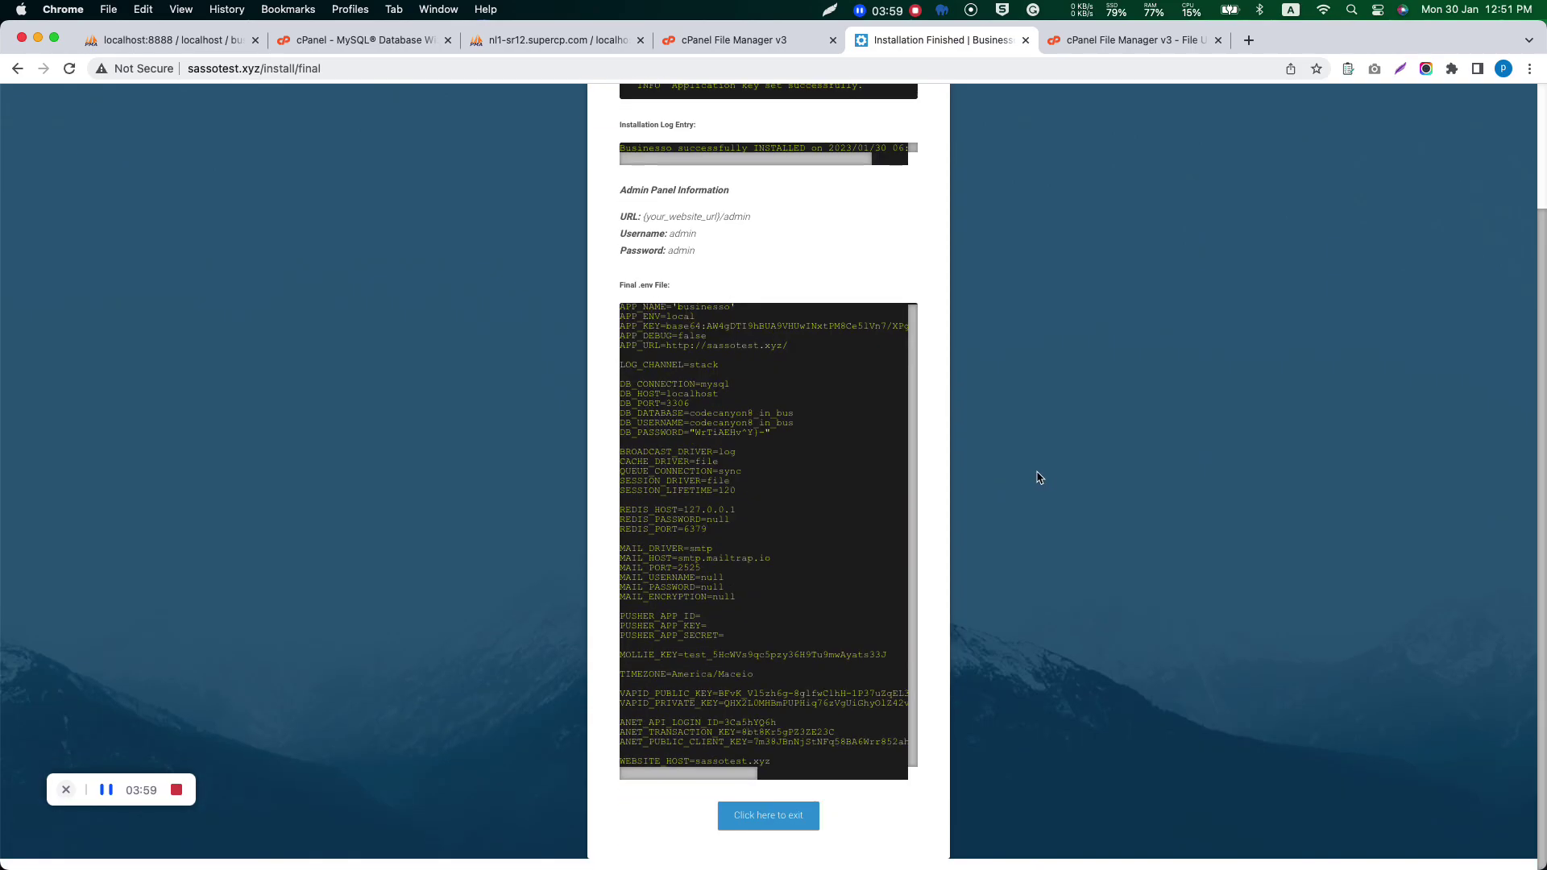
pyautogui.click(765, 818)
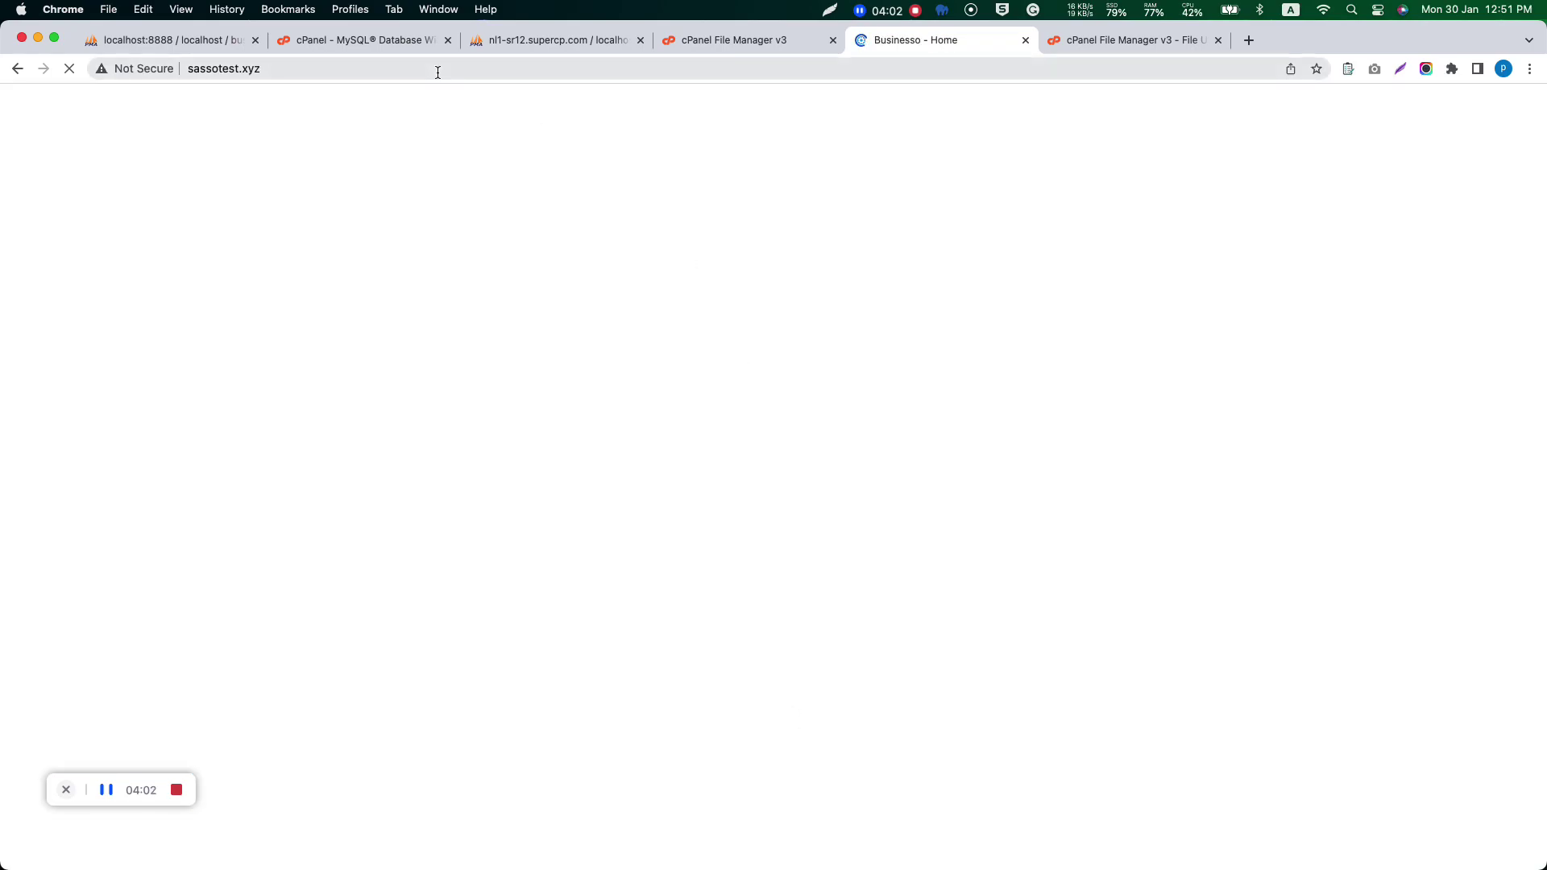
# Open the admin login page at sassotest.xyz/admin.
pyautogui.click(394, 74)
pyautogui.click(429, 74)
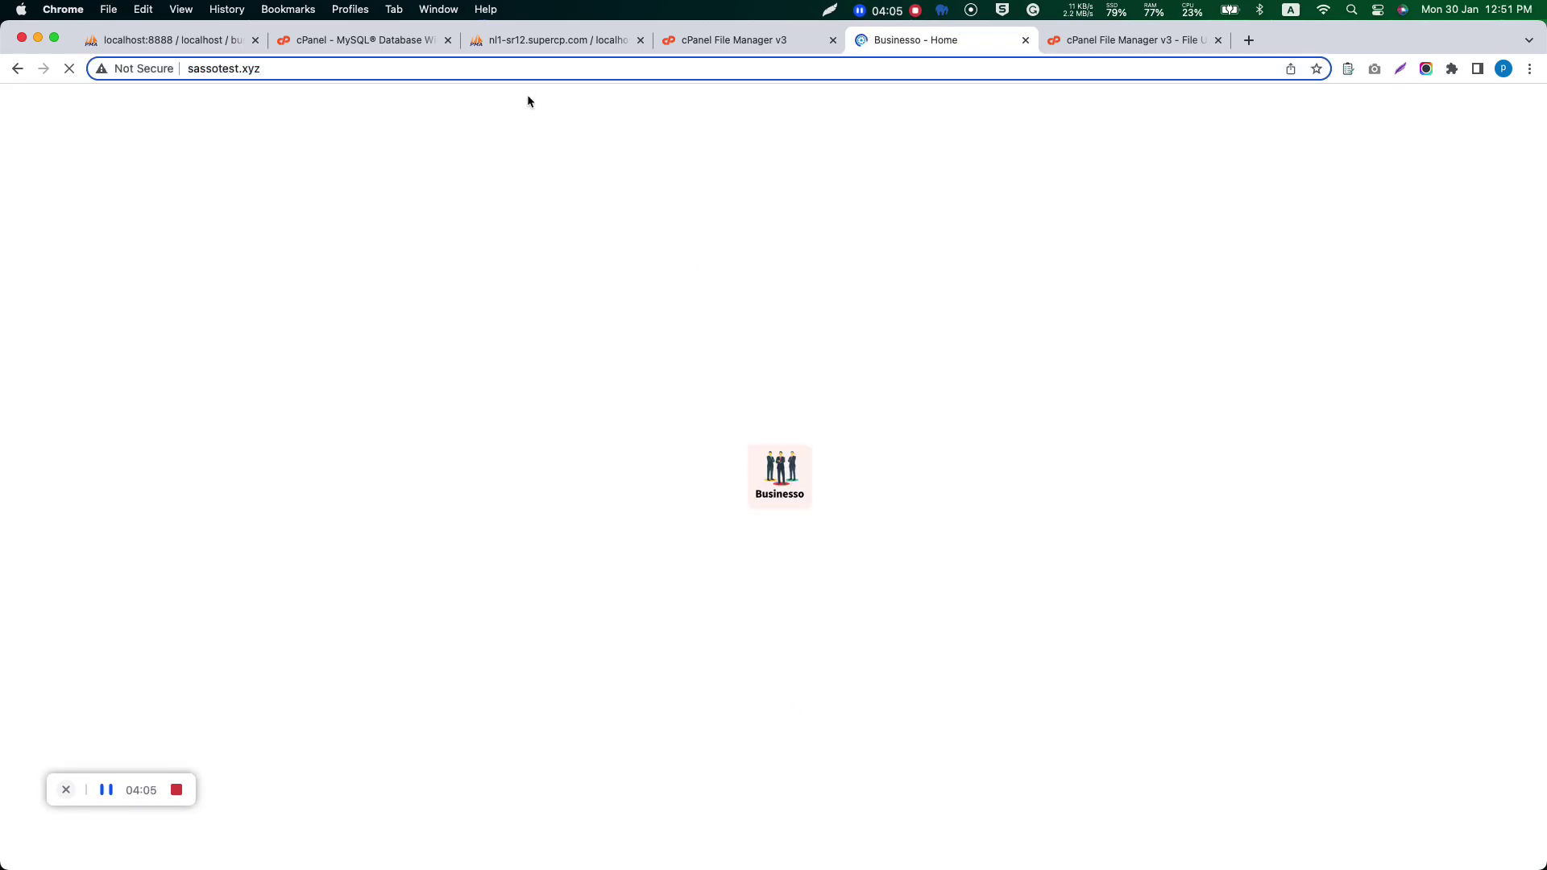
pyautogui.write('/admin')
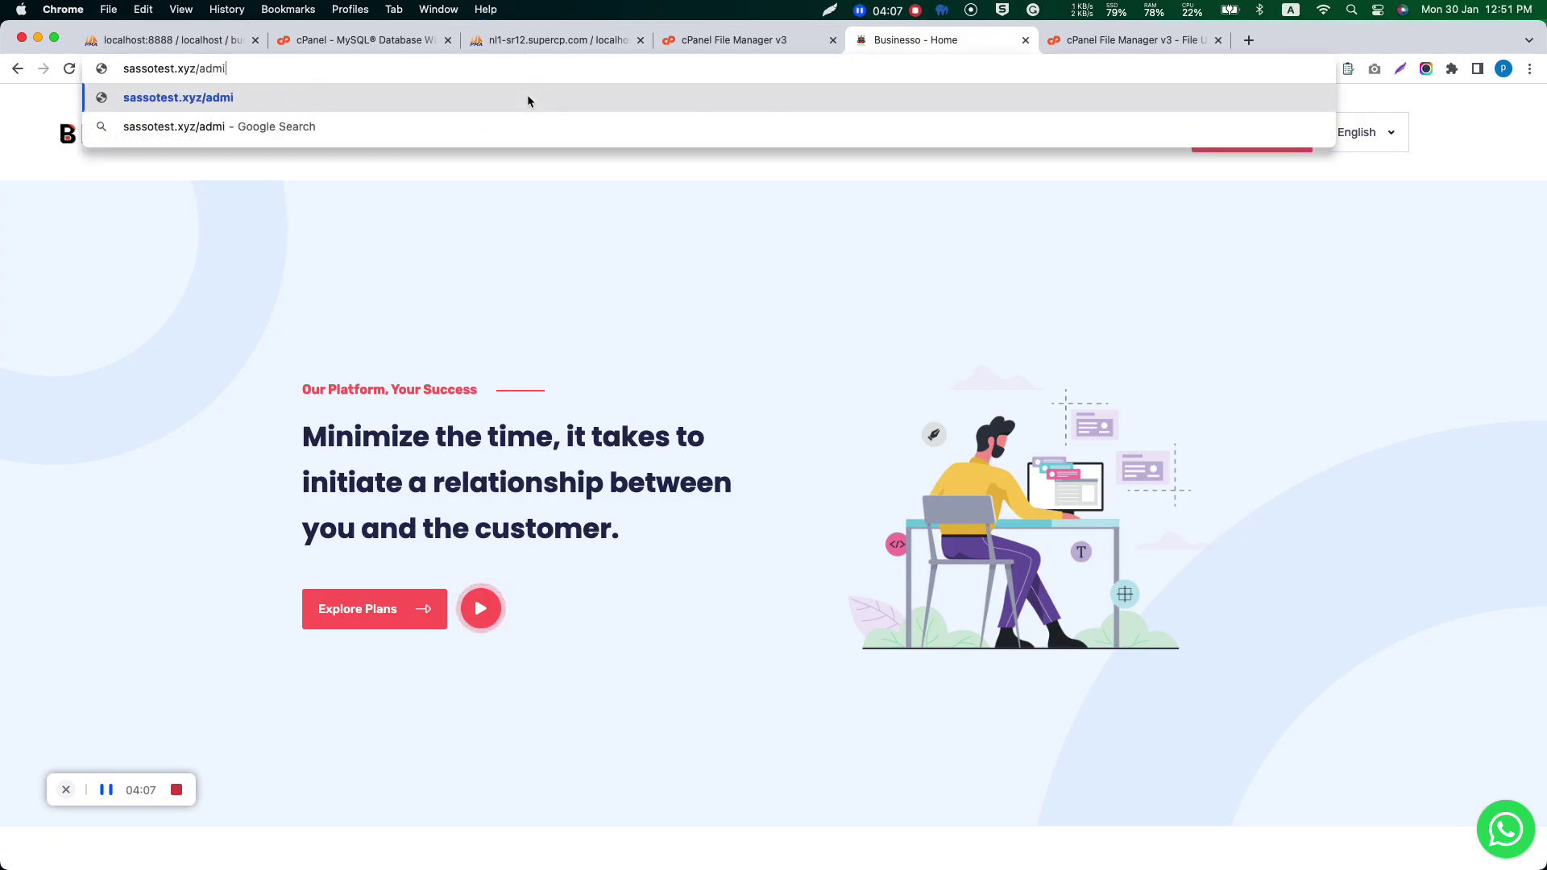
pyautogui.press('Return')
# Fill in the username admin and the account password on the login form and log in.
pyautogui.doubleClick(459, 68)
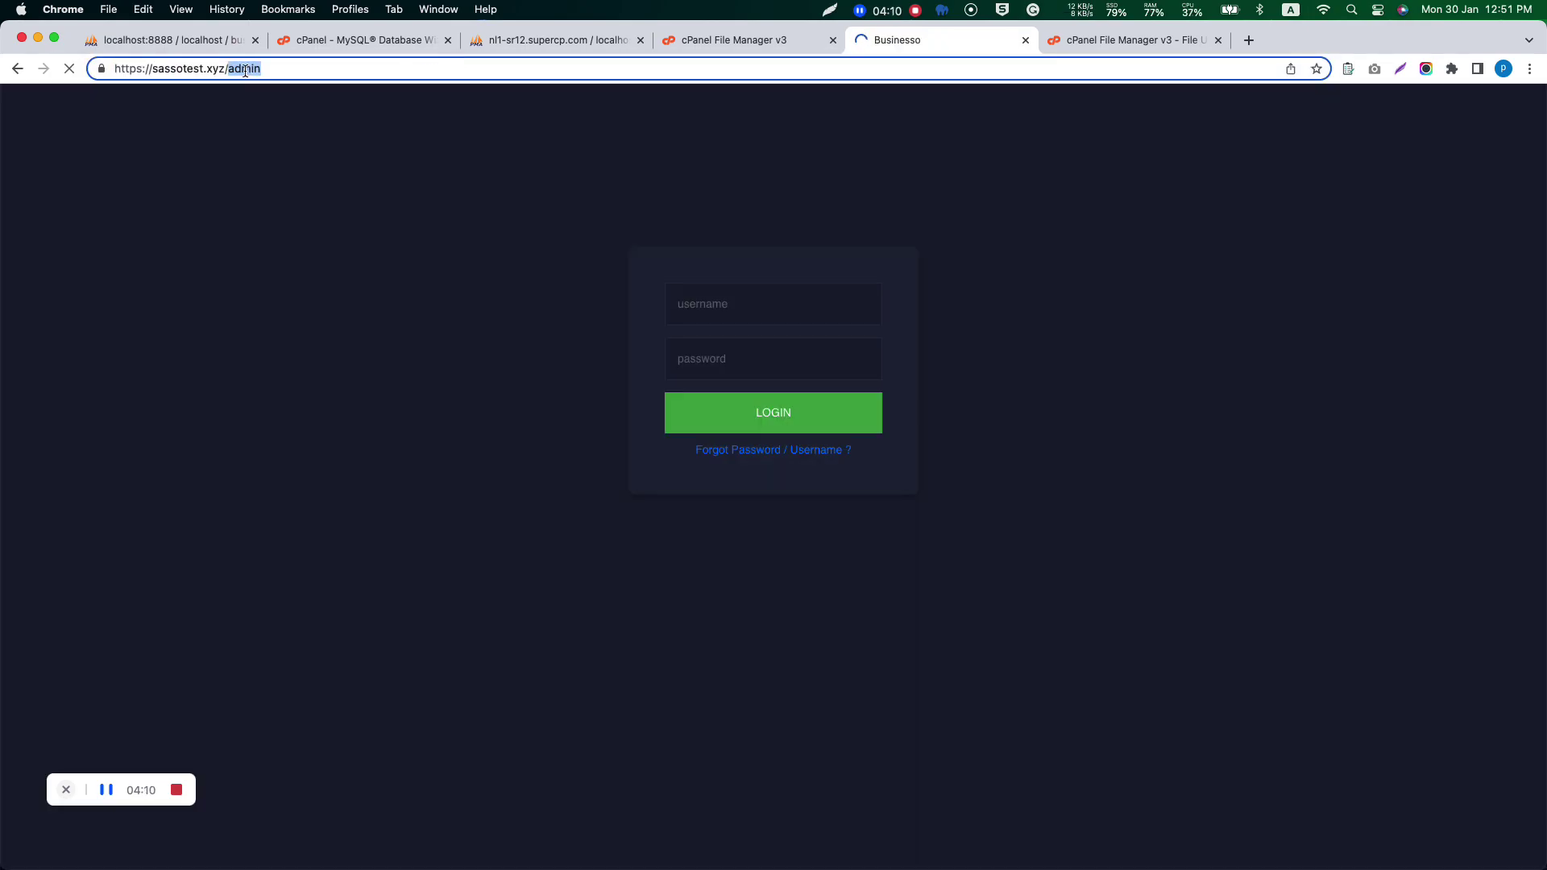
pyautogui.rightClick(248, 70)
pyautogui.click(270, 204)
pyautogui.click(777, 303)
pyautogui.rightClick(747, 309)
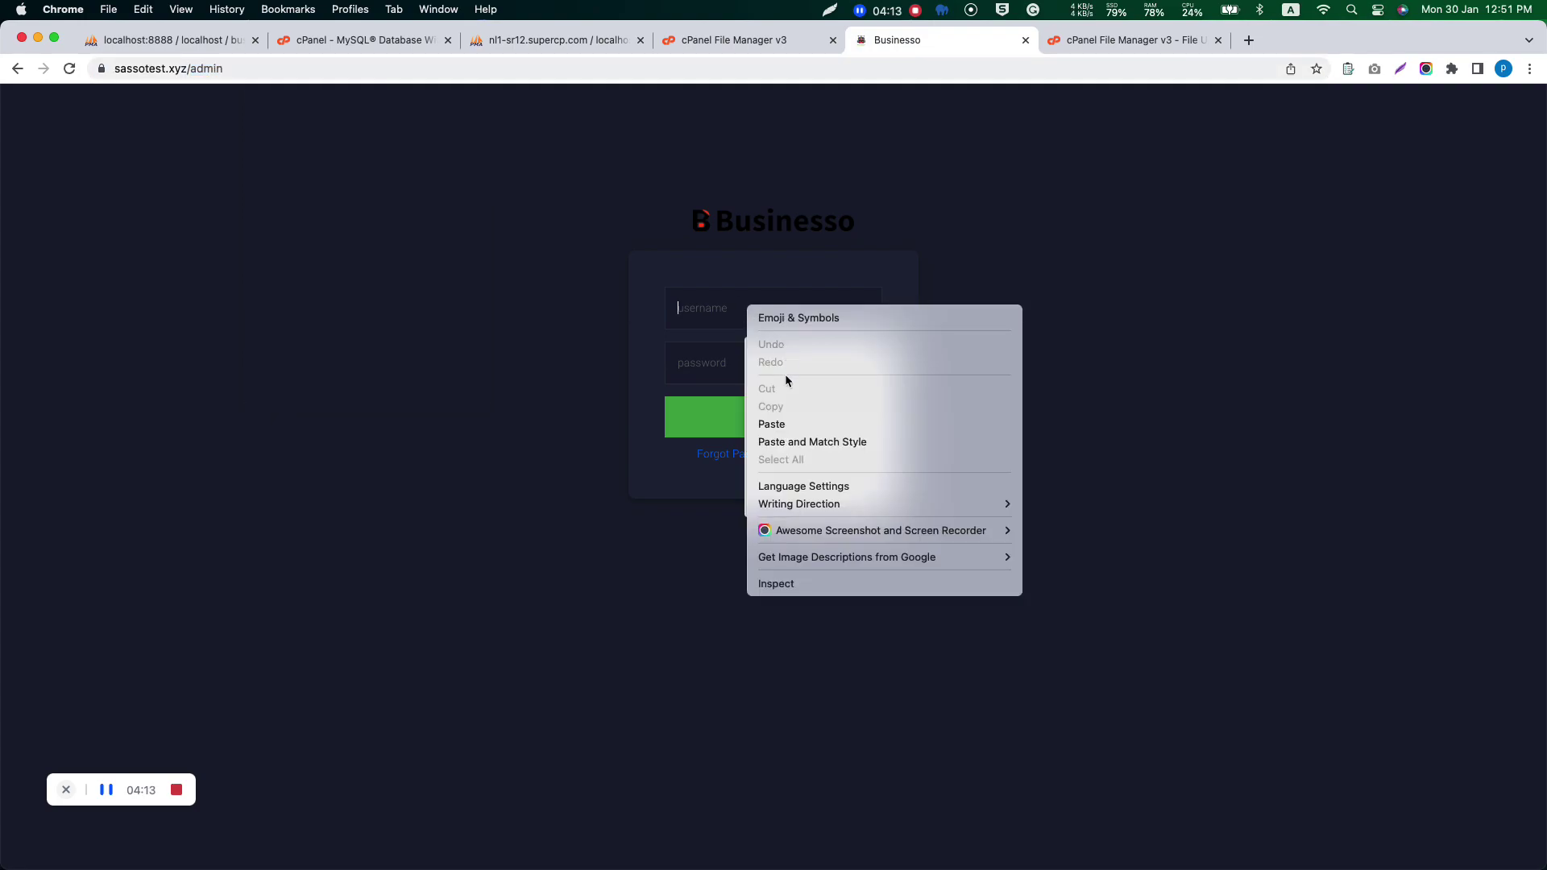
pyautogui.click(782, 422)
pyautogui.click(690, 370)
pyautogui.rightClick(689, 370)
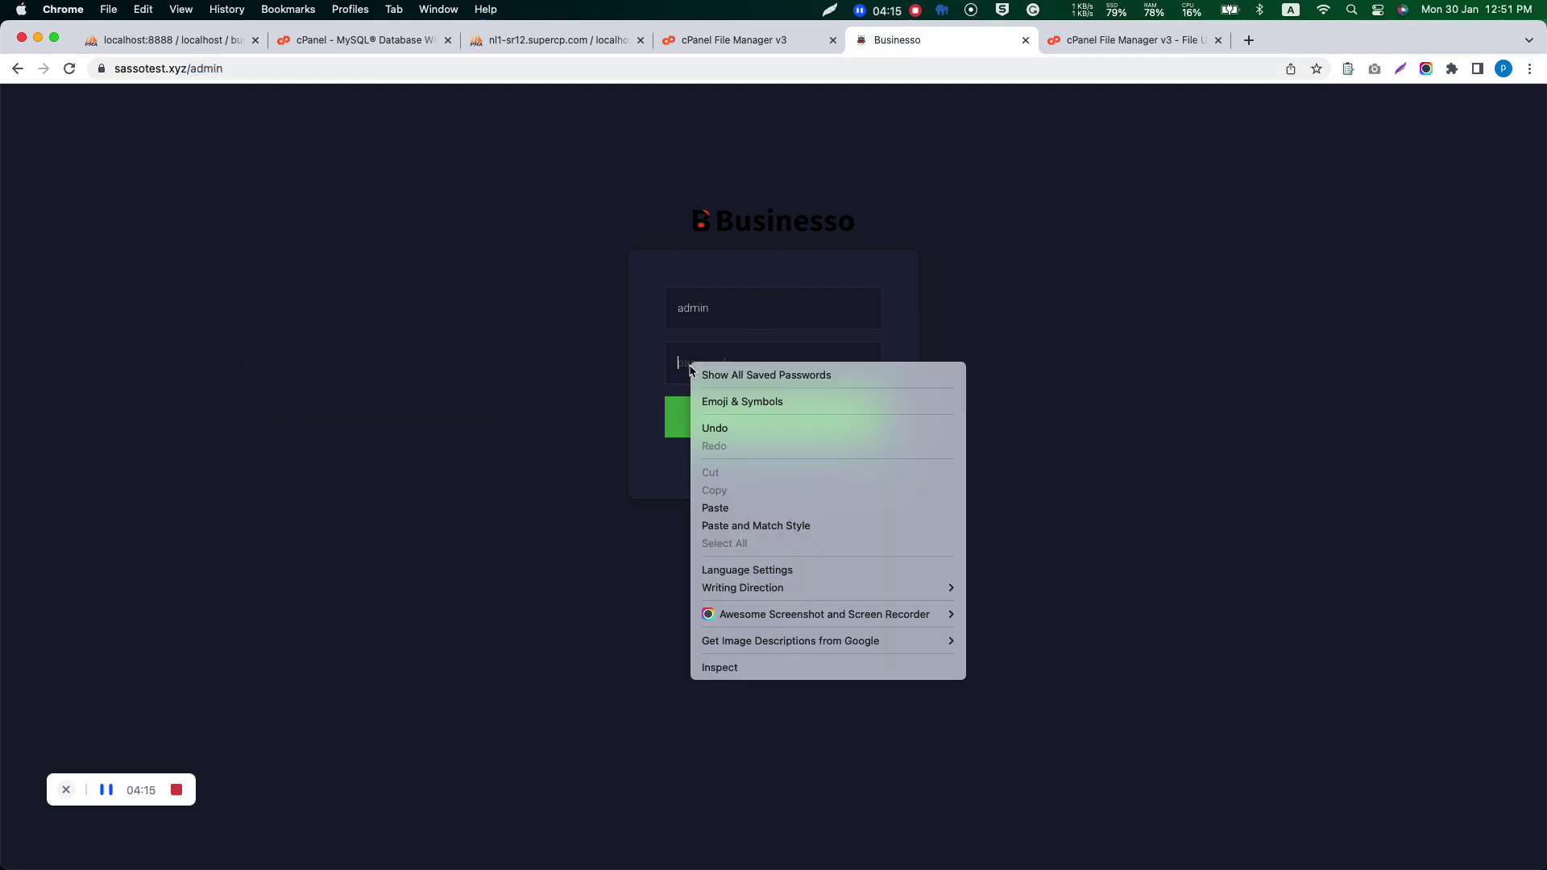
pyautogui.click(749, 505)
pyautogui.click(680, 417)
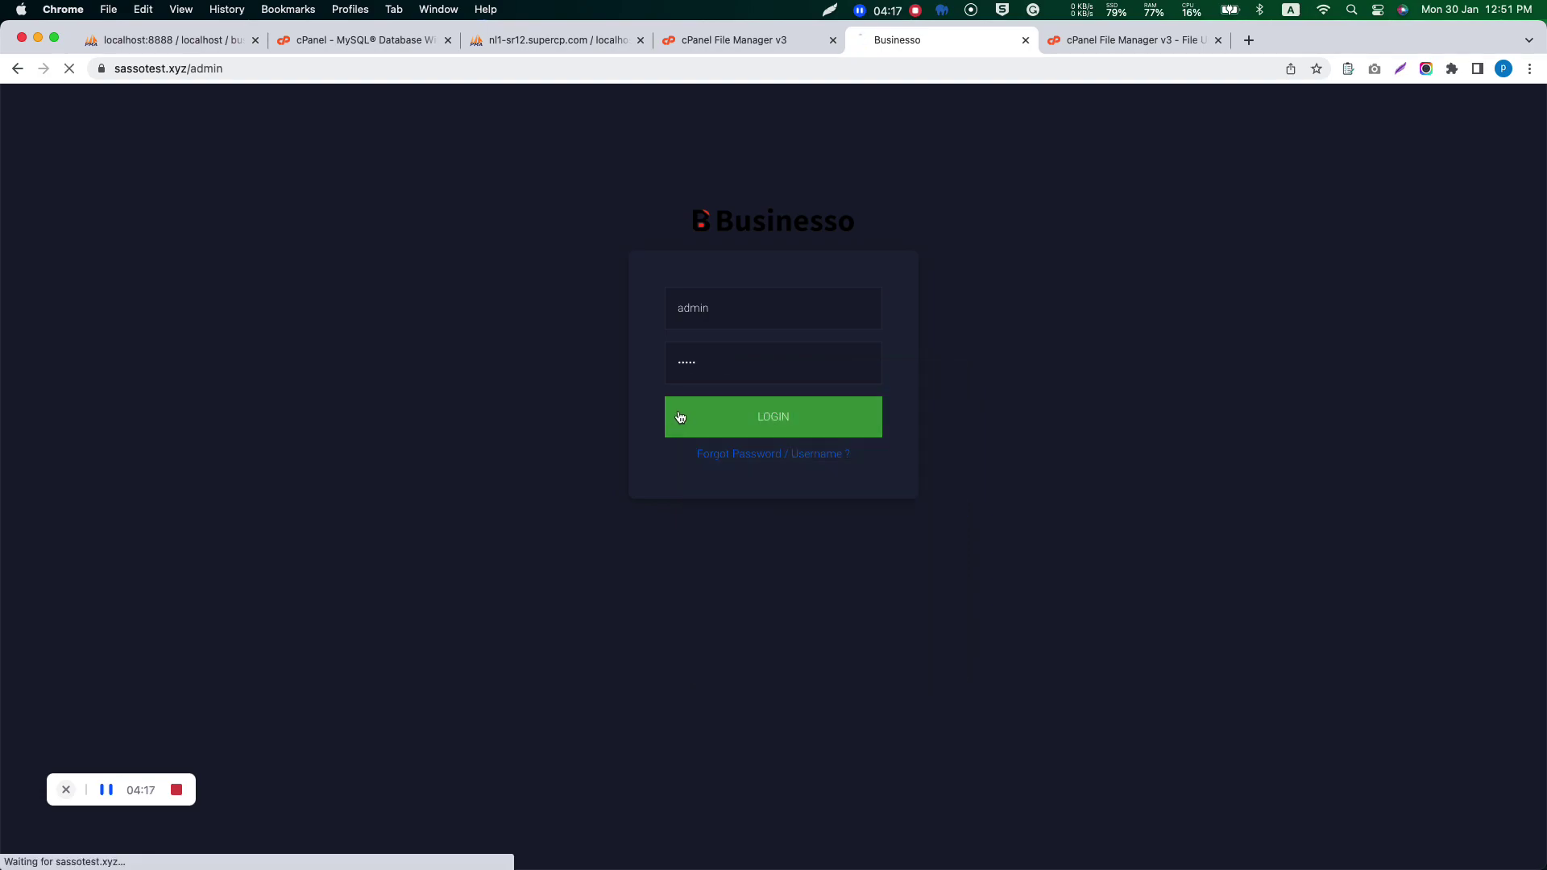